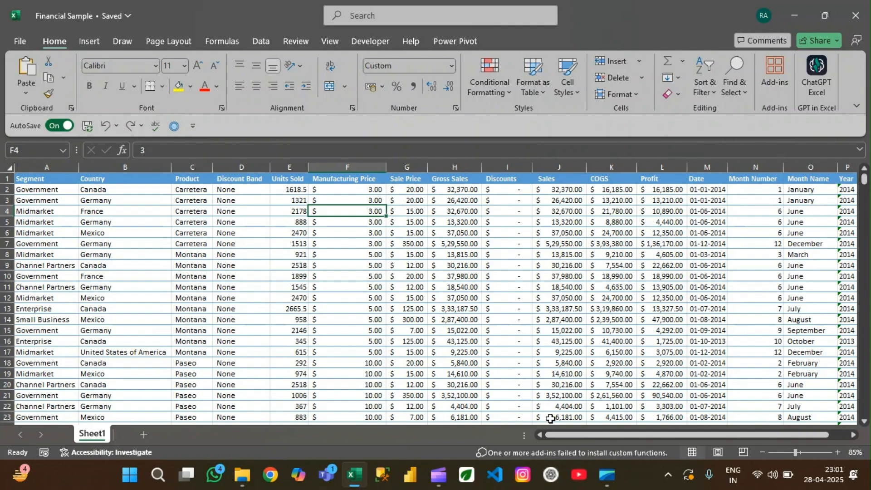
Step: Examine the entries in the Segment column of the financial data, starting from its header
key("ctrl+Up")
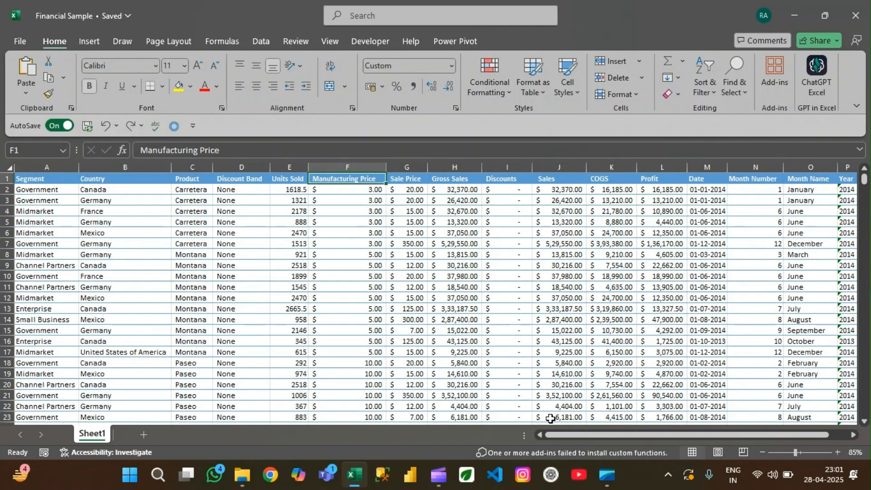
key("ctrl+Left")
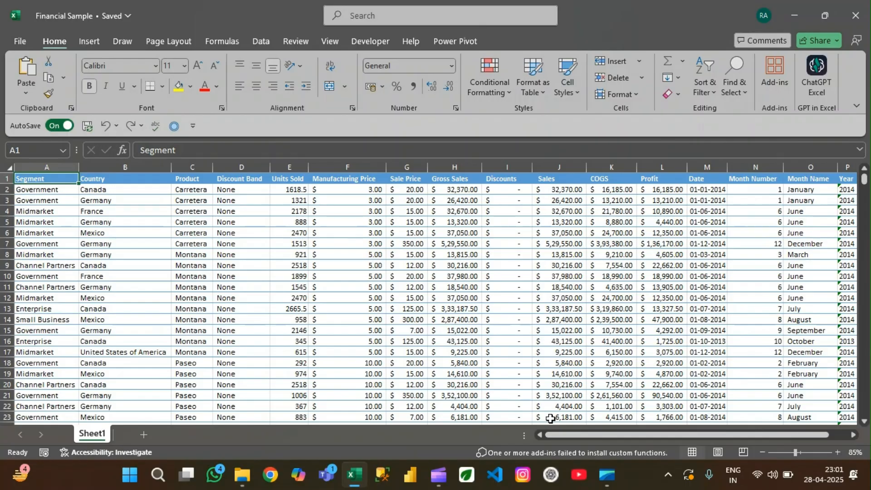
key("Down")
key("Down")
key("Down")
key("Down")
key("Down")
key("Down")
key("Down")
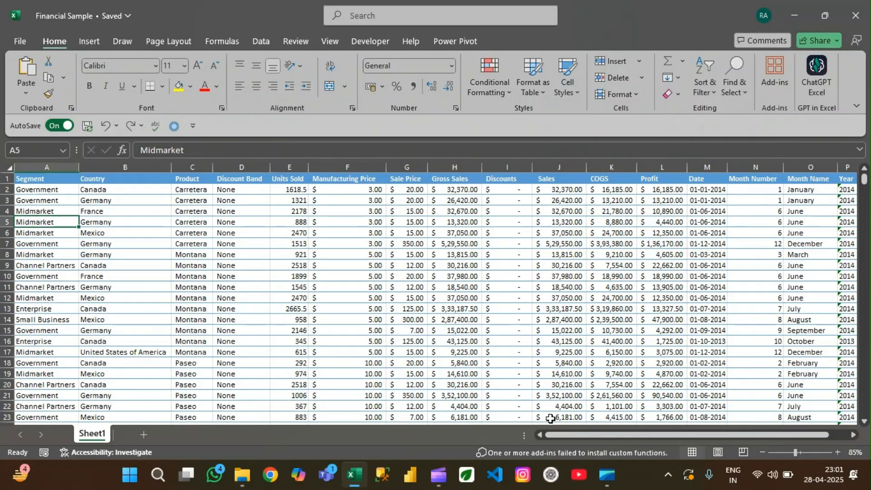
key("Down")
key("Down")
key("Down")
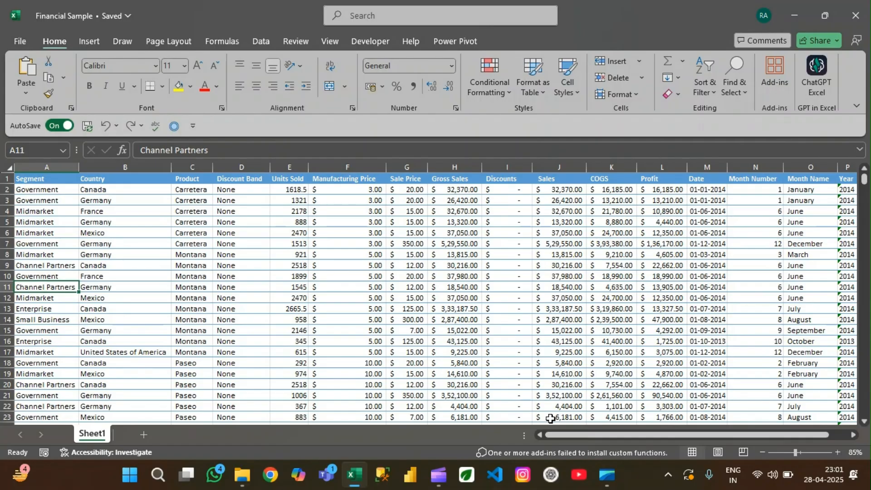
Step: Review the data columns from Country through Date along row 11
key("Right")
key("Right")
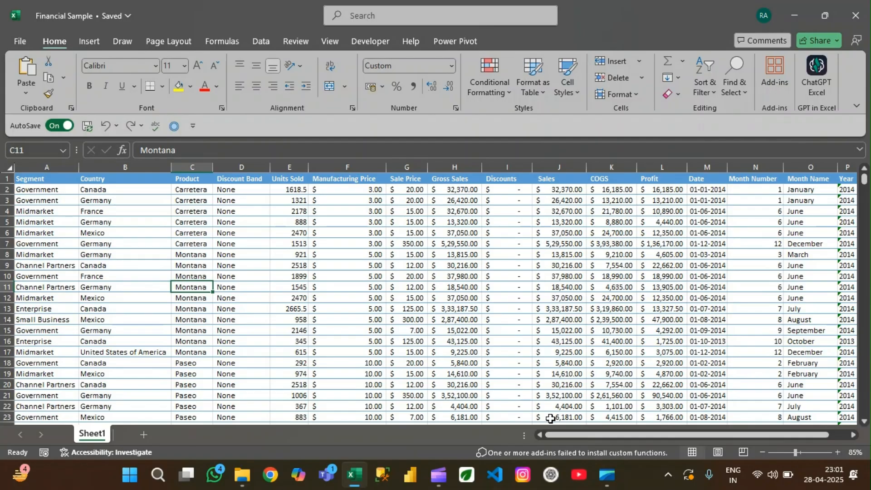
key("Right")
key("Right")
key("Left")
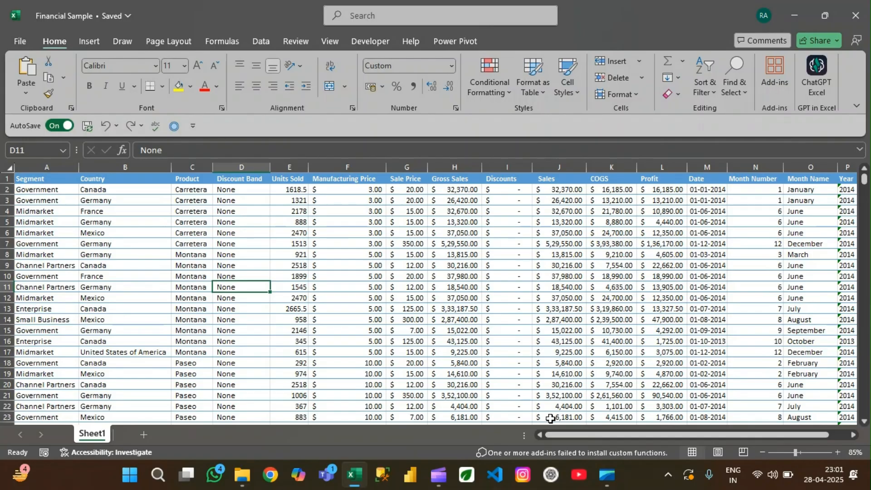
key("Right")
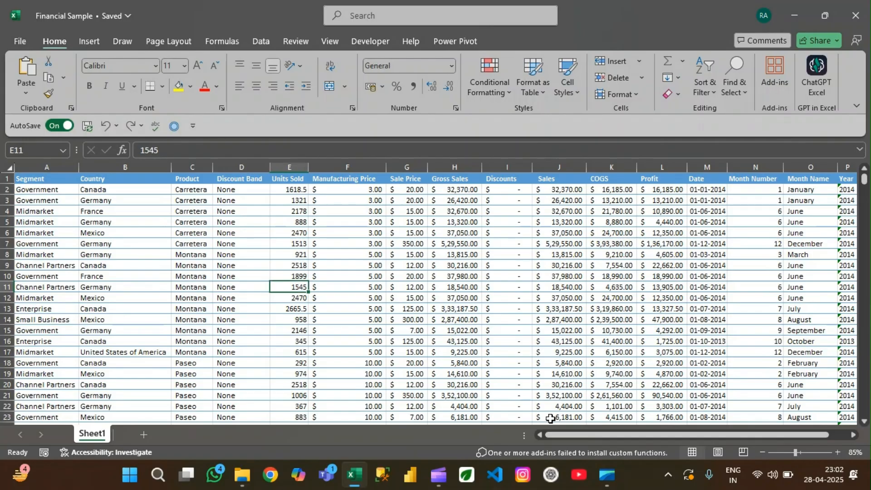
key("Right")
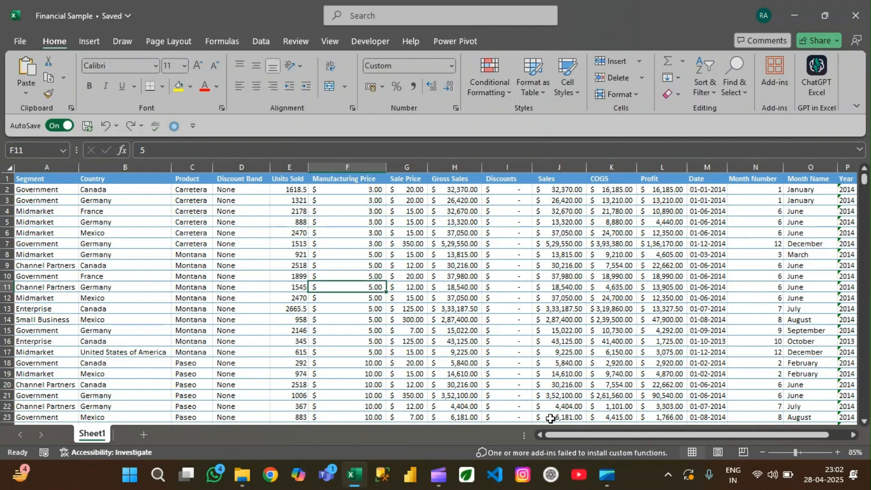
key("Right")
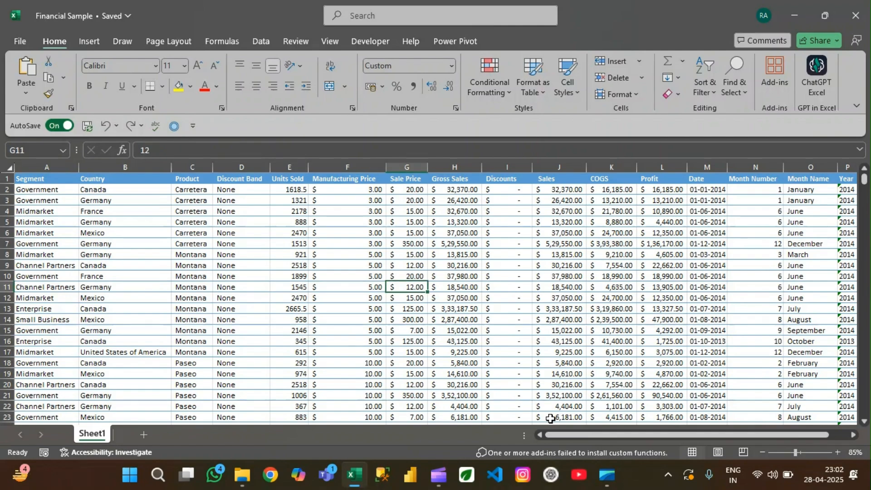
key("Left")
key("Right")
key("Right")
key("Right")
key("Right")
key("Right")
key("Right")
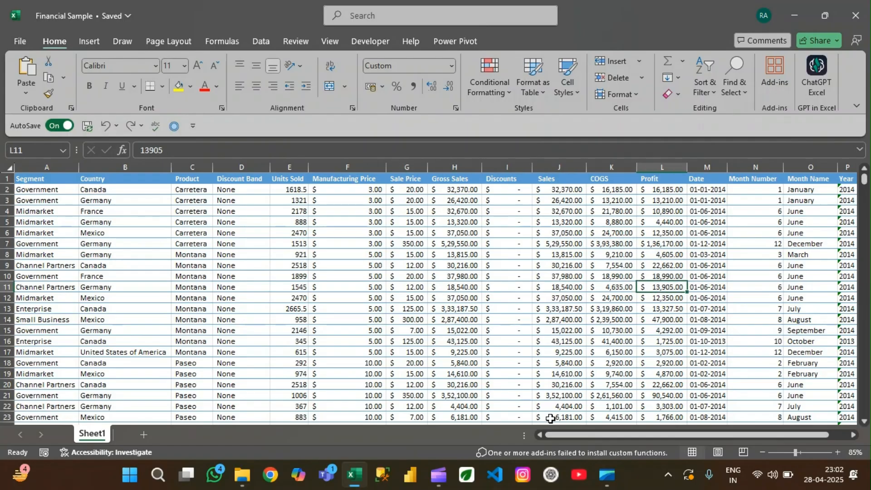
key("Right")
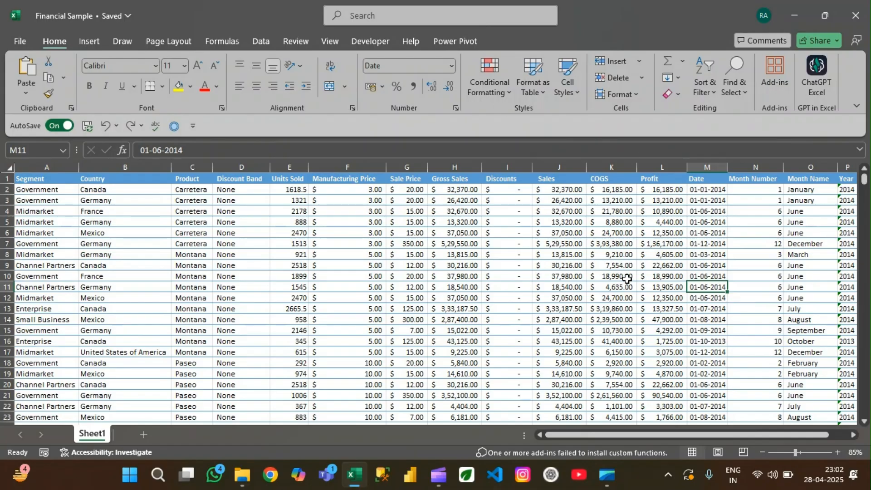
Step: Review the month and year columns at the end of the dataset and return to the Segment column
key("Right")
key("Right")
key("Right")
key("Right")
key("Right")
key("Right")
key("Right")
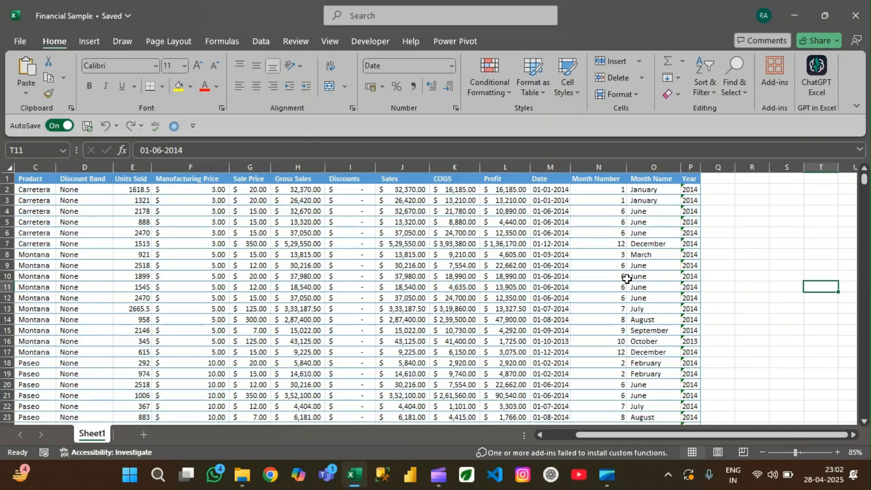
left_click(626, 278)
key("Left")
key("Left")
key("Left")
key("Left")
key("Left")
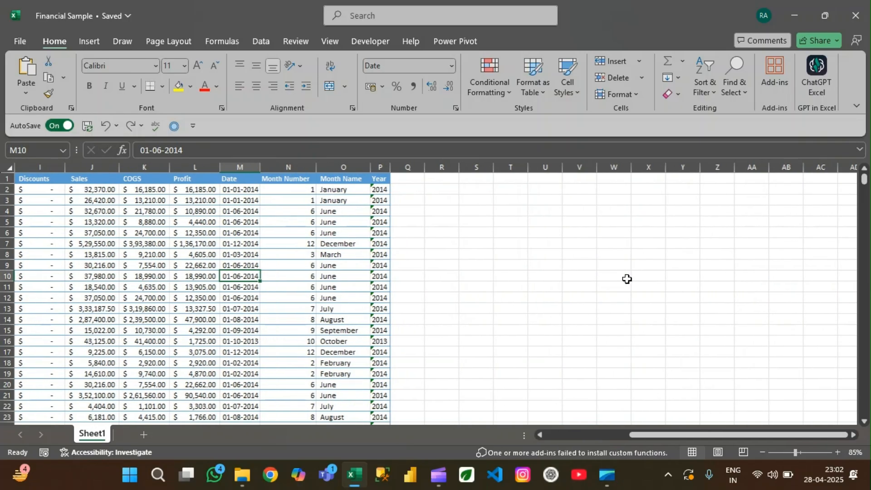
key("Home")
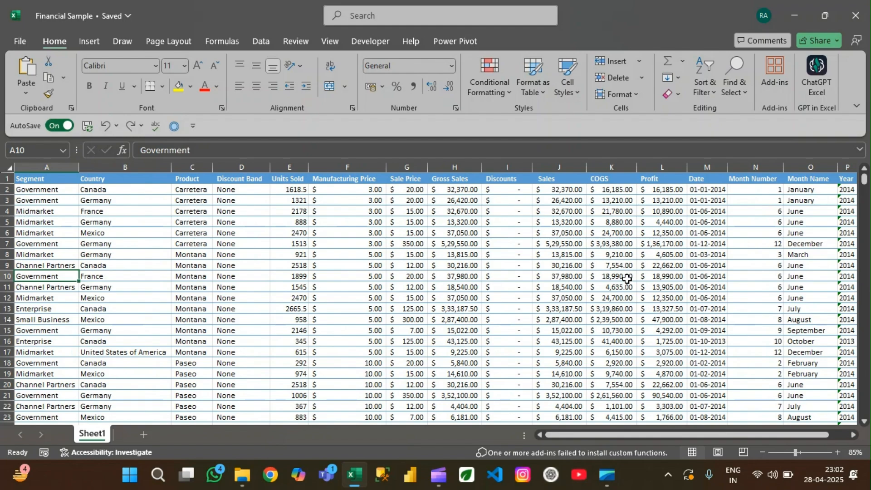
Step: Create a PivotTable from the whole data range Sheet1!$A$1:$P$701 and place it on a new worksheet
key("ctrl+a")
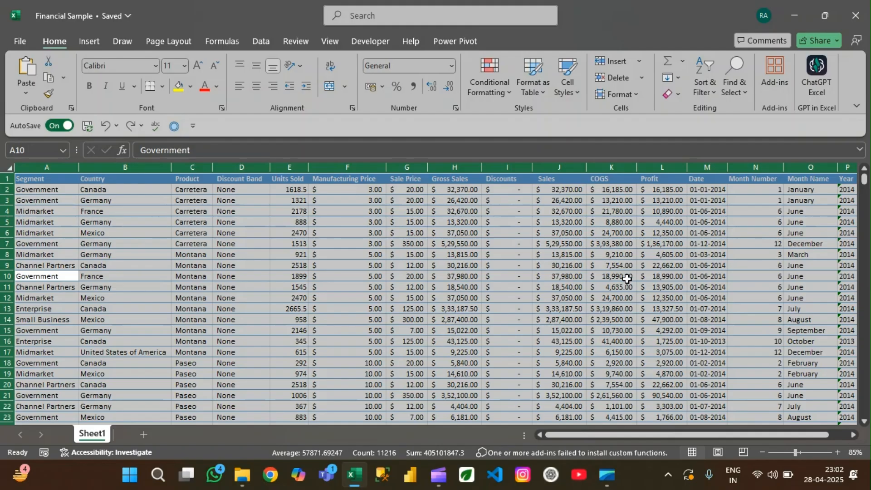
key("Left")
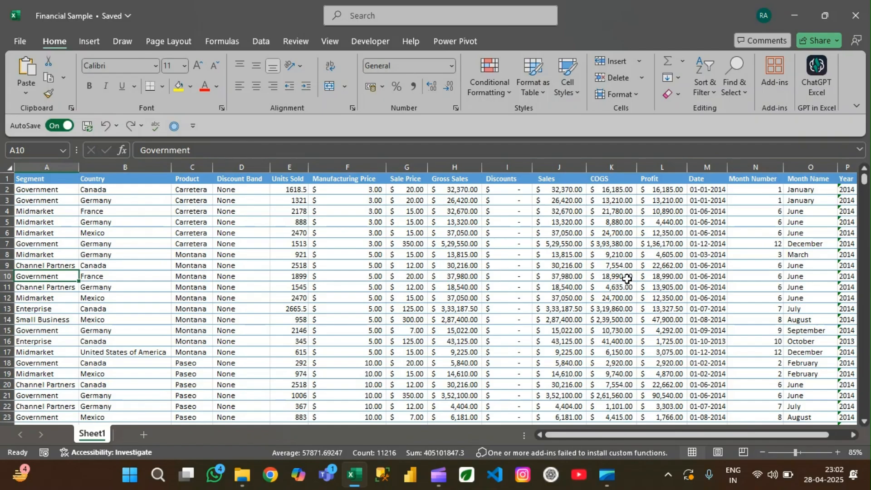
key("ctrl+a")
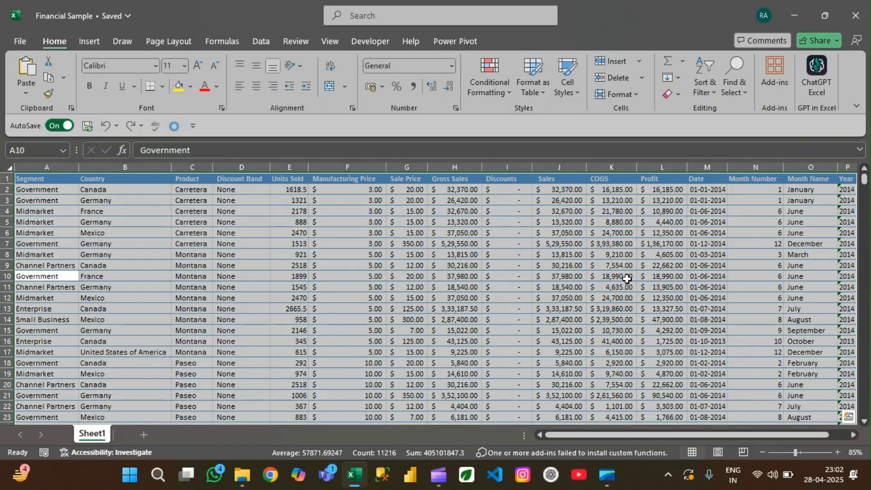
left_click(88, 41)
left_click(32, 94)
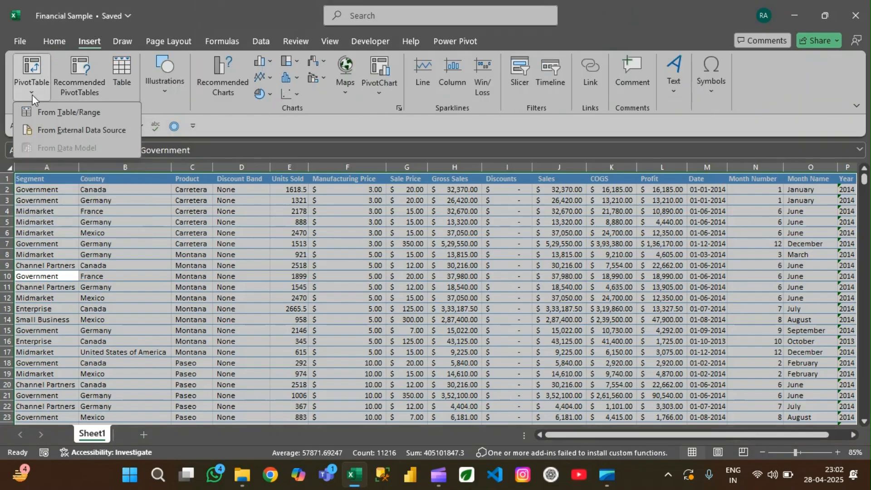
left_click(53, 114)
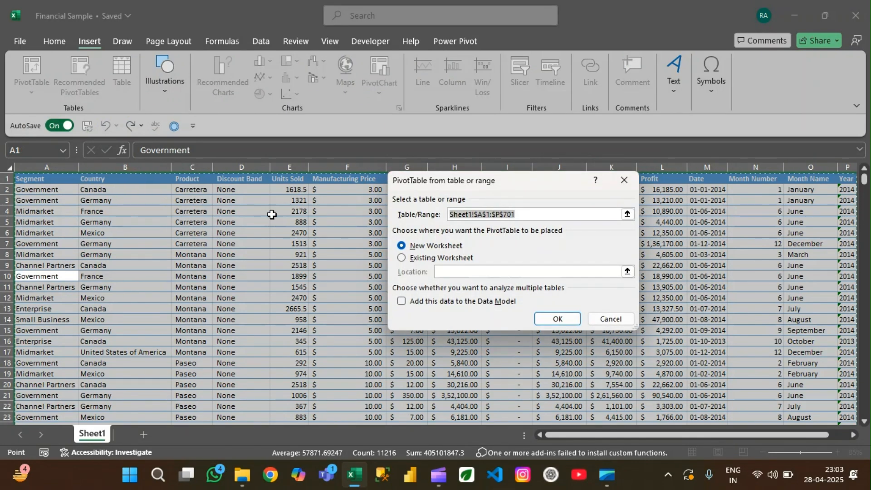
left_click(401, 258)
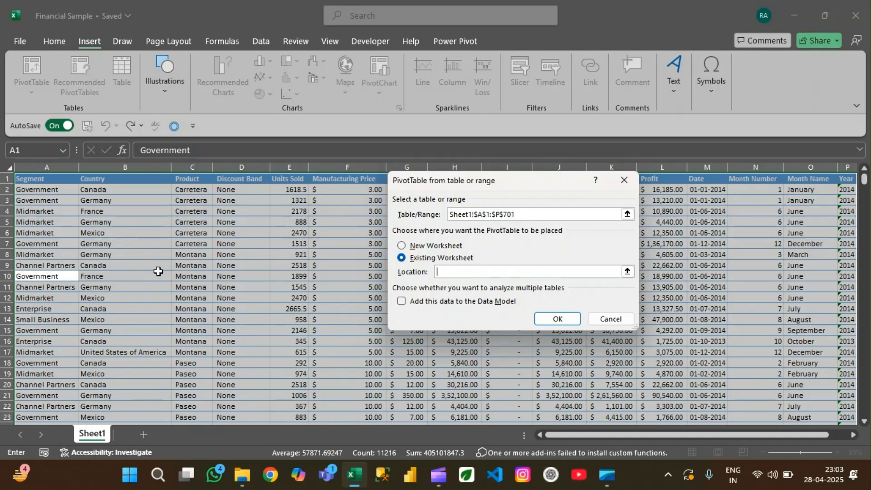
left_click(401, 246)
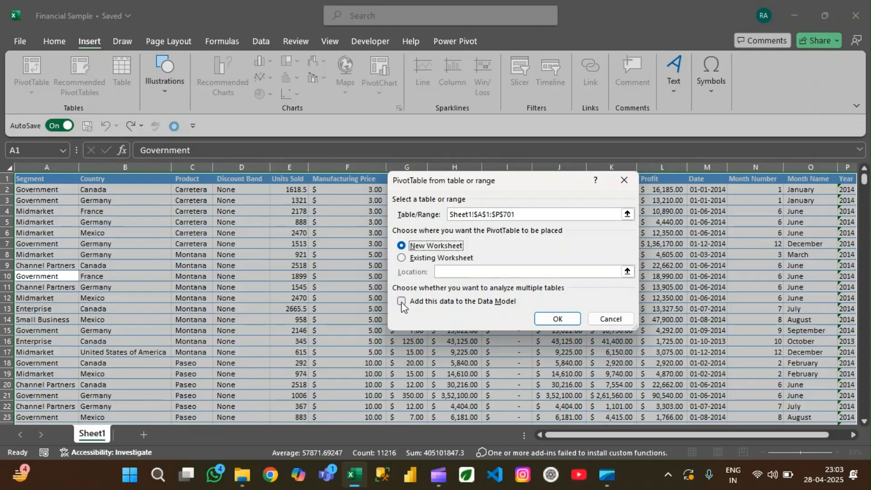
left_click(552, 319)
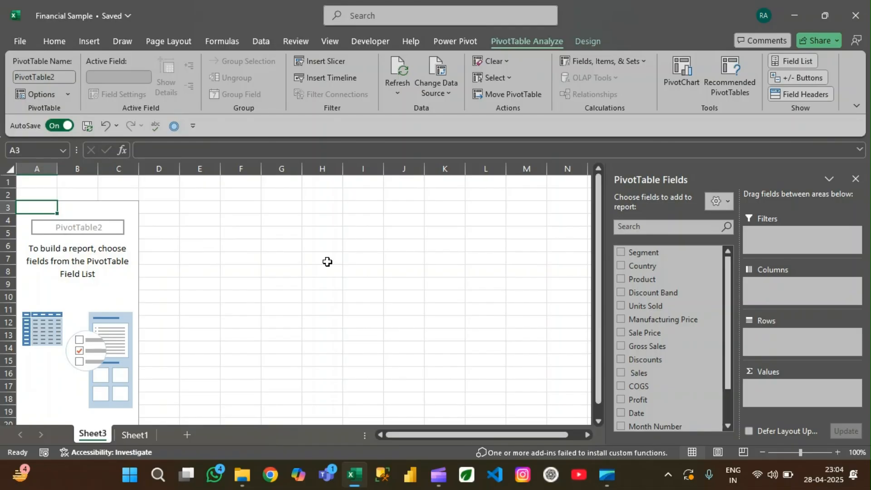
Step: Add the Segment field to the PivotTable's rows and the Sales field to its values as a sum
left_click(619, 253)
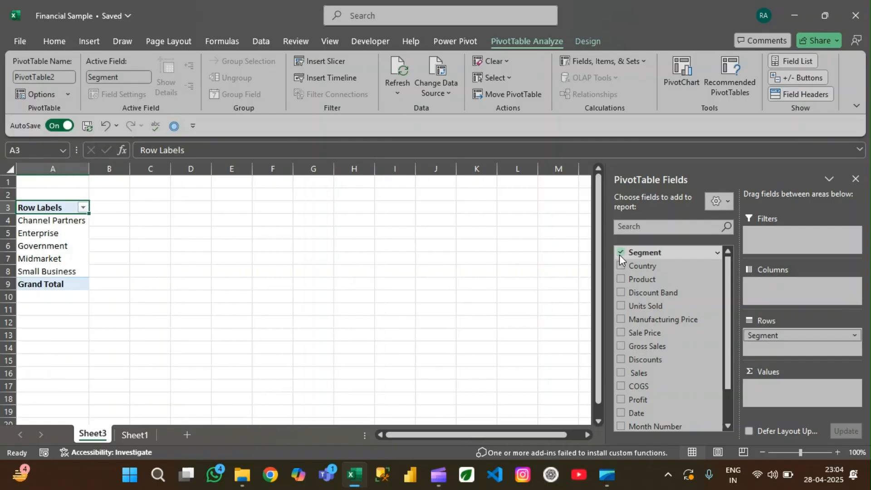
scroll(695, 359, "down", 1)
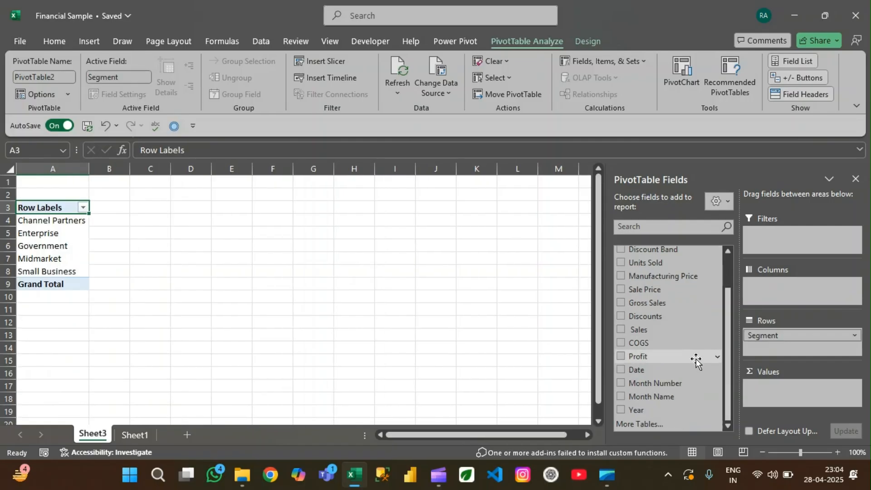
left_click(620, 330)
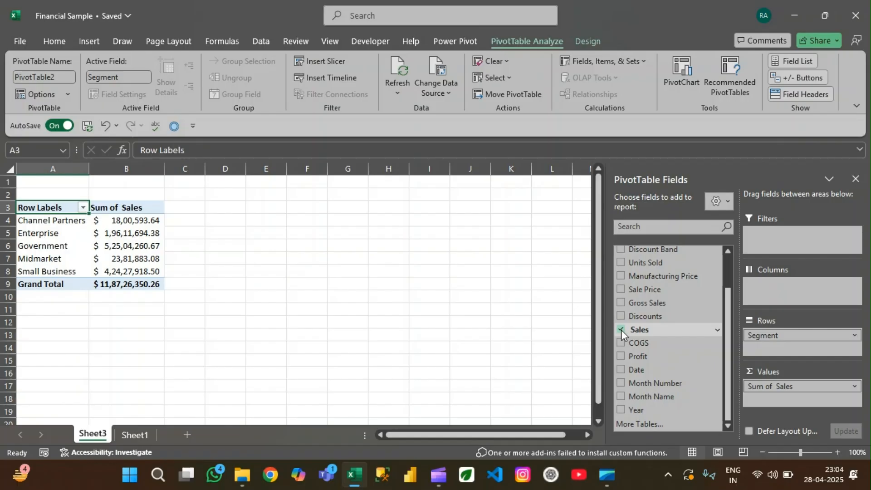
Step: Examine the PivotTable's segment rows and the grand total row
key("Down")
key("Down")
key("Down")
key("Down")
key("Down")
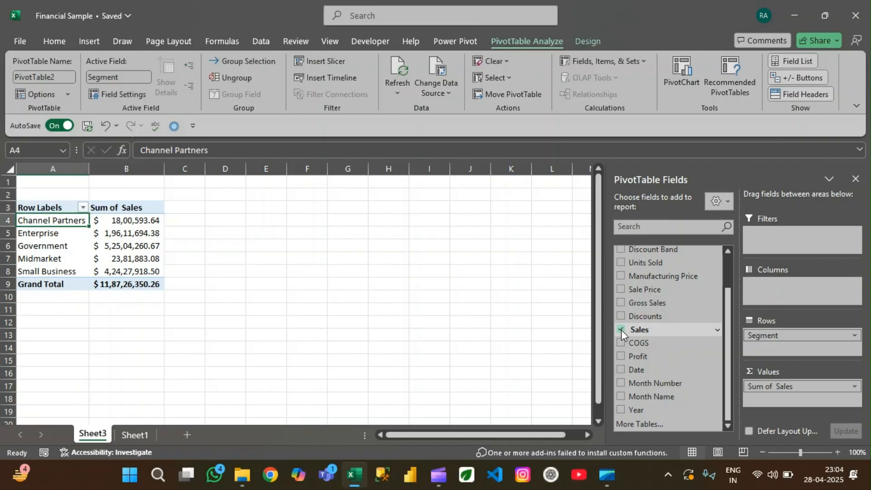
key("Down")
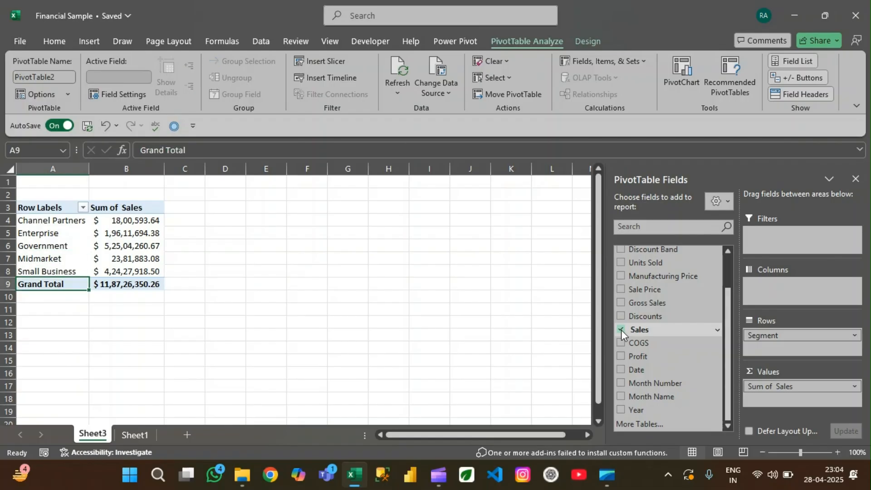
key("Up")
key("Up")
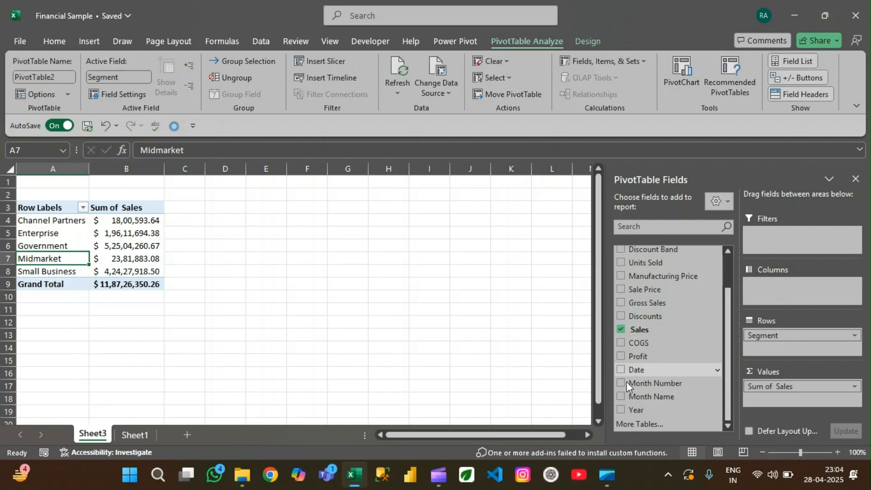
Step: Add the Year field to the PivotTable's rows beneath Segment and inspect the yearly breakdown
left_click(621, 410)
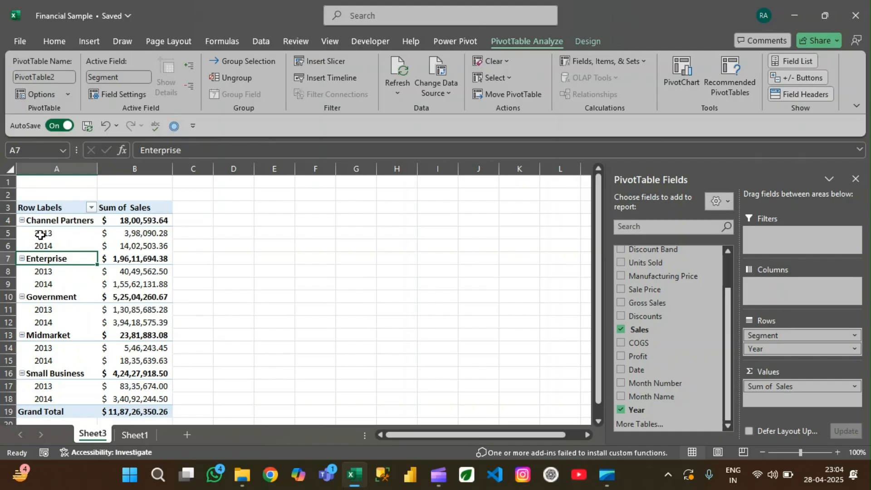
left_click(42, 238)
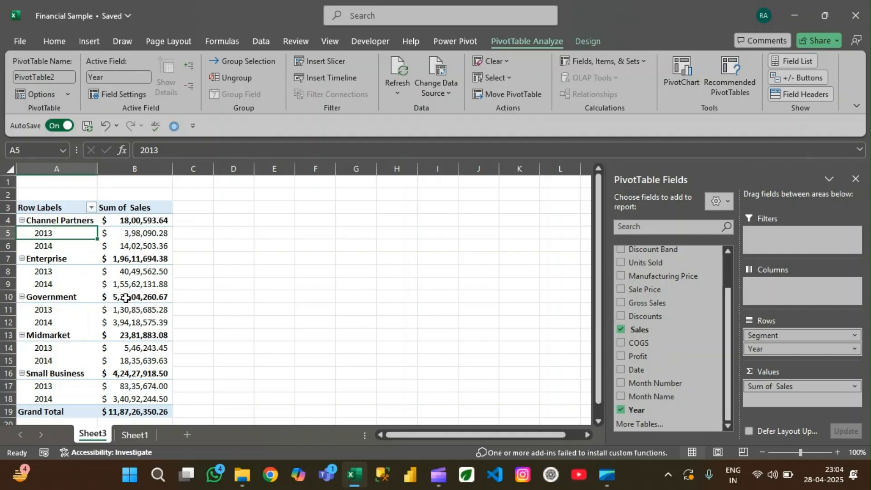
mouse_move(126, 298)
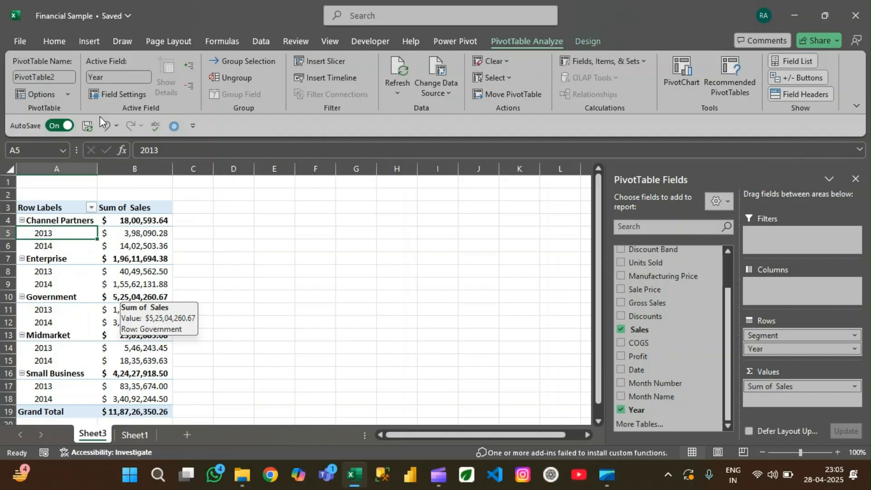
Step: Change the PivotTable's report layout to Tabular Form and inspect the Segment column
left_click(589, 42)
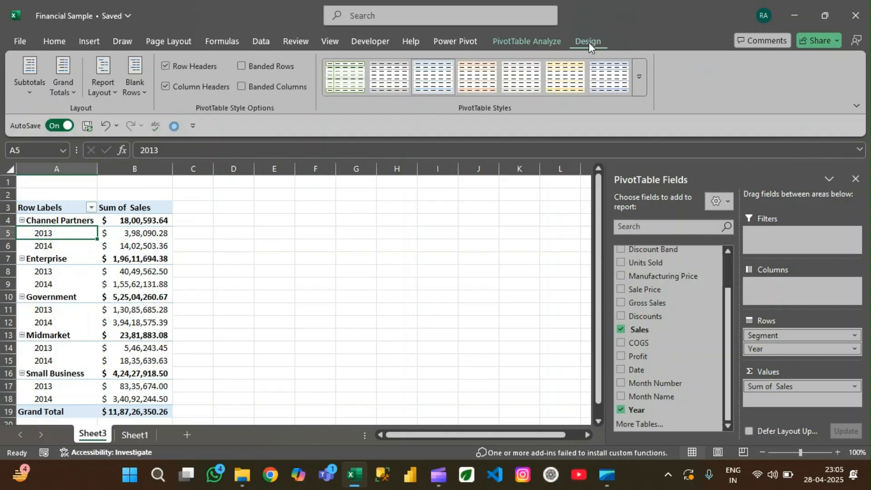
left_click(93, 91)
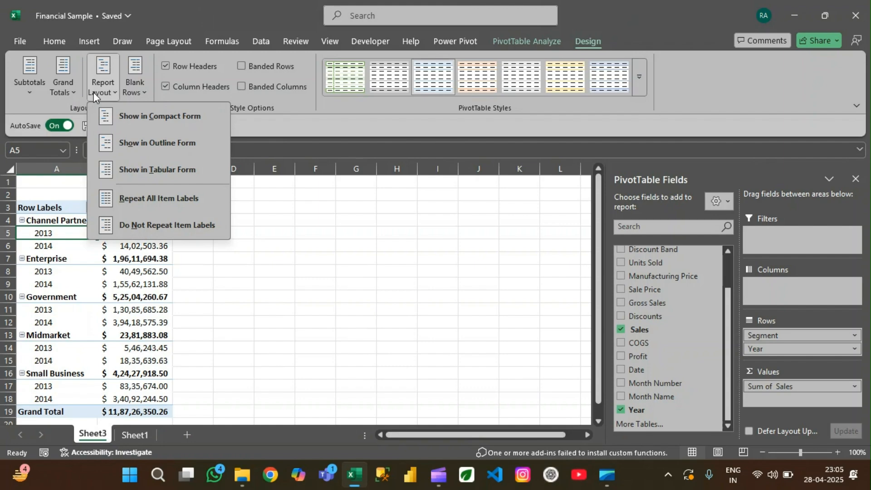
left_click(141, 172)
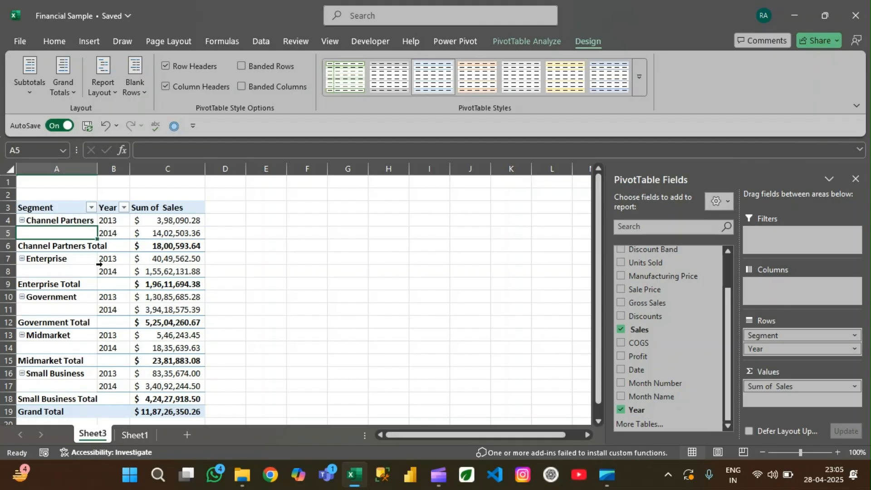
key("Down")
key("Down")
key("Down")
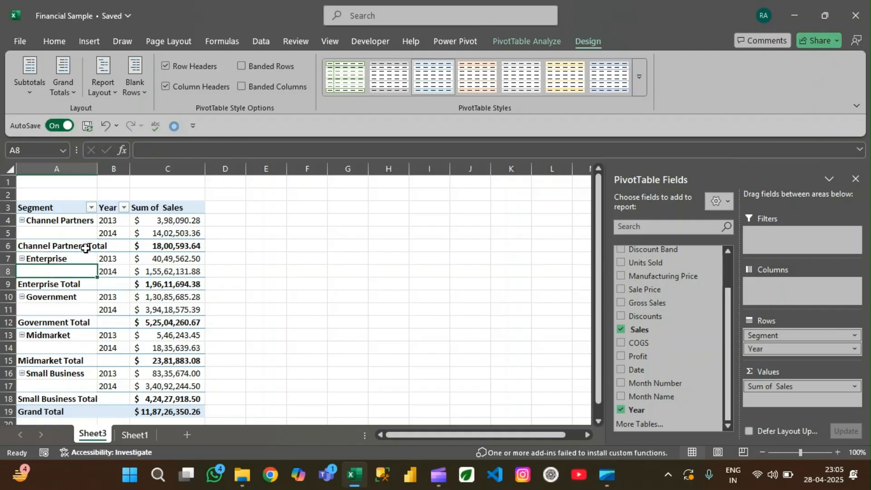
Step: Examine the segment total rows down the PivotTable's Segment column
key("Down")
key("Down")
key("Down")
key("Down")
key("Down")
key("Down")
key("Down")
key("Down")
key("Down")
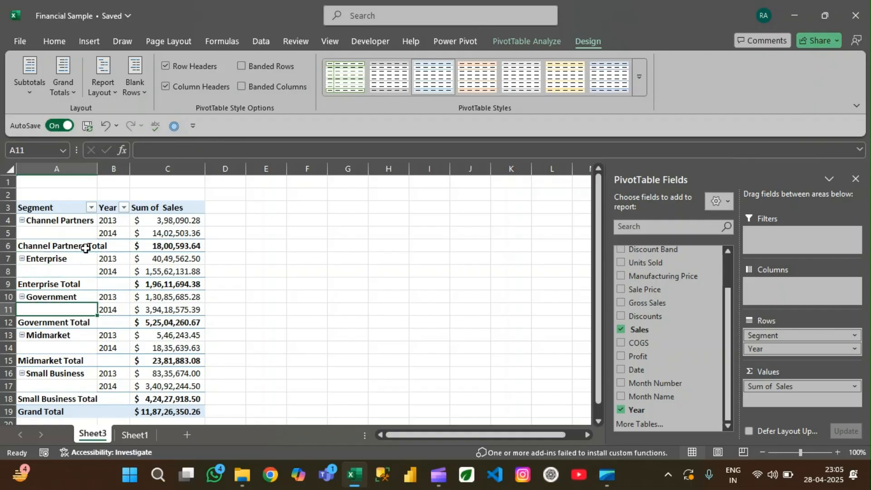
key("Down")
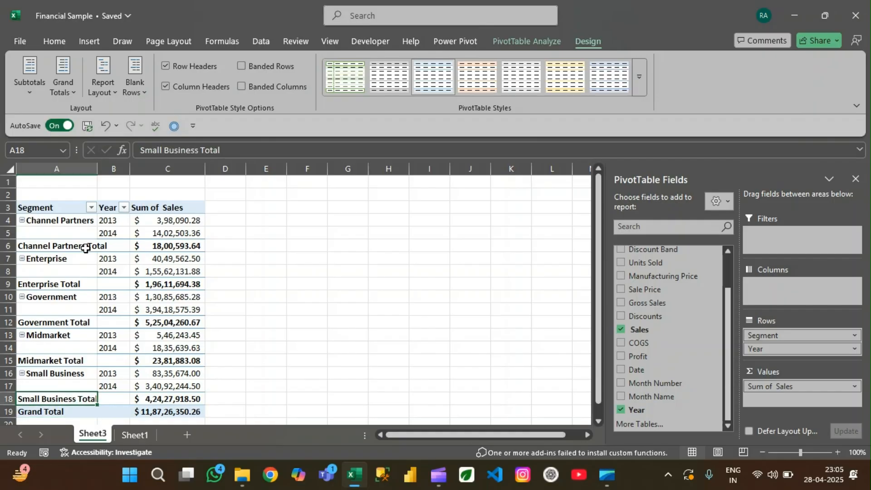
Step: Hide all subtotals in the PivotTable, leaving only the yearly rows and the grand total
left_click(29, 94)
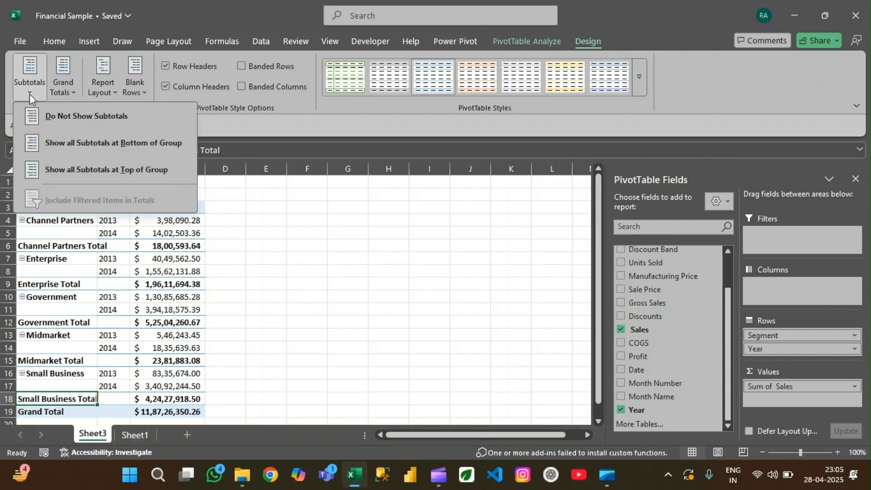
left_click(81, 118)
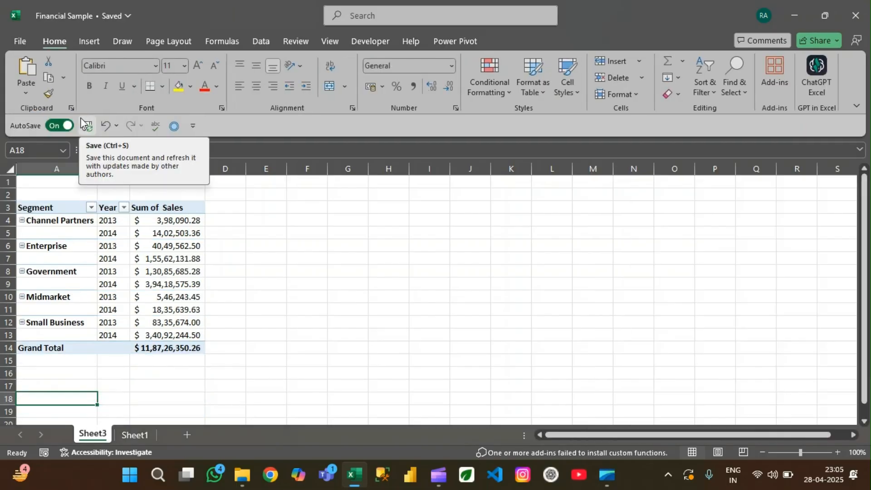
left_click(168, 223)
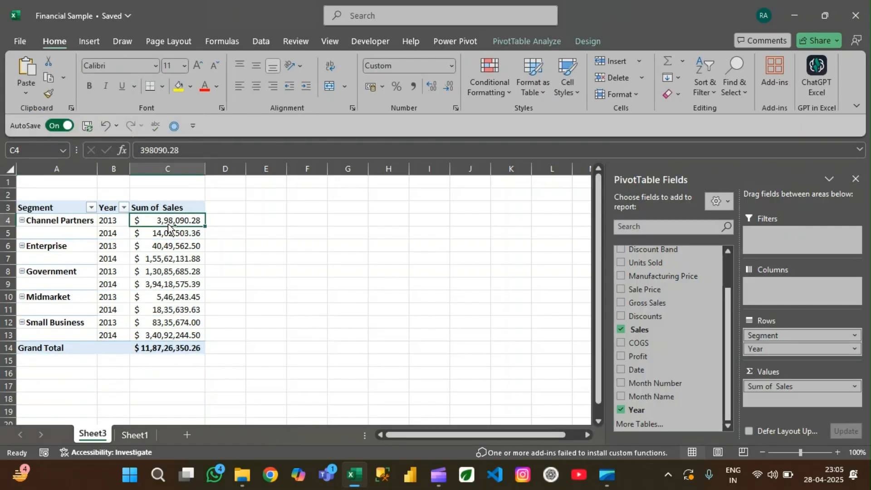
Step: Inspect the Grand Total row and turn grand totals off for rows and columns
key("ctrl+Down")
key("Left")
key("Left")
key("Right")
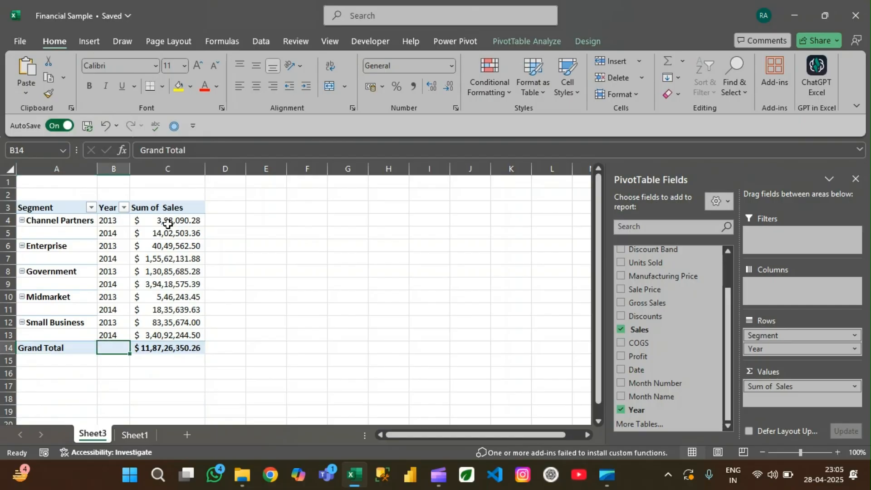
key("Right")
key("Left")
left_click(578, 37)
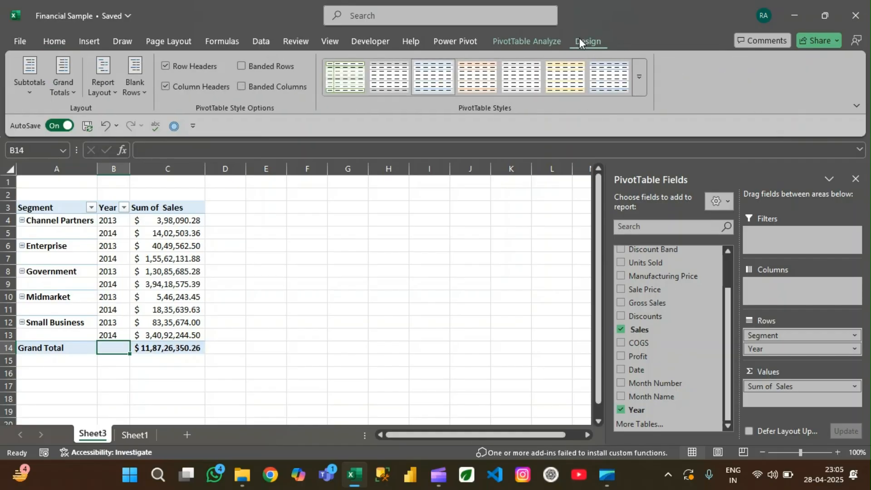
left_click(103, 90)
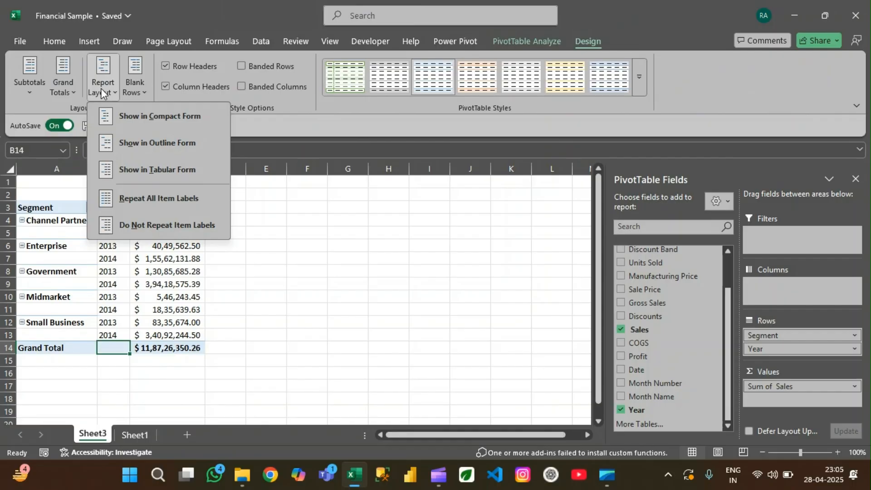
left_click(60, 90)
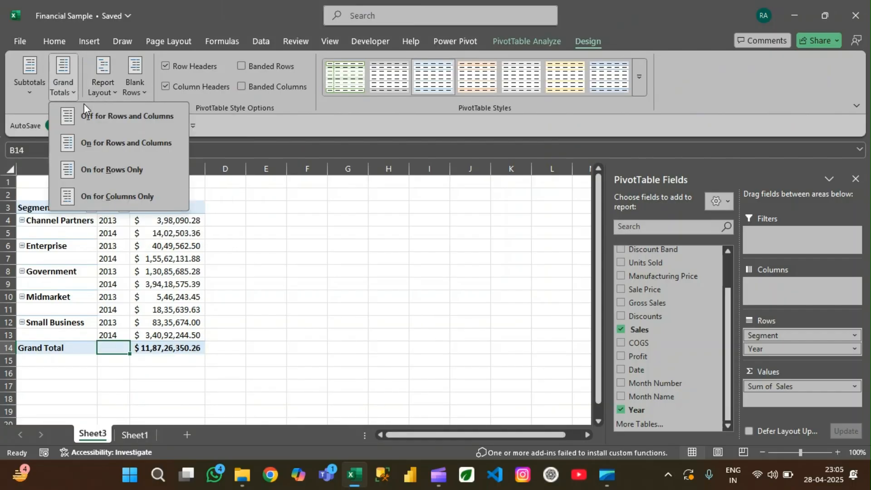
left_click(103, 116)
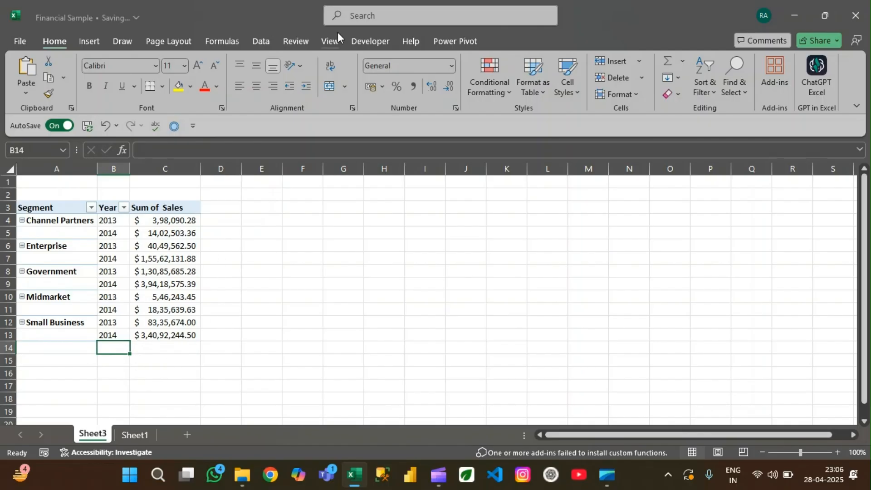
Step: Turn grand totals back on for rows and columns and inspect the Grand Total row against the sales values
left_click(176, 321)
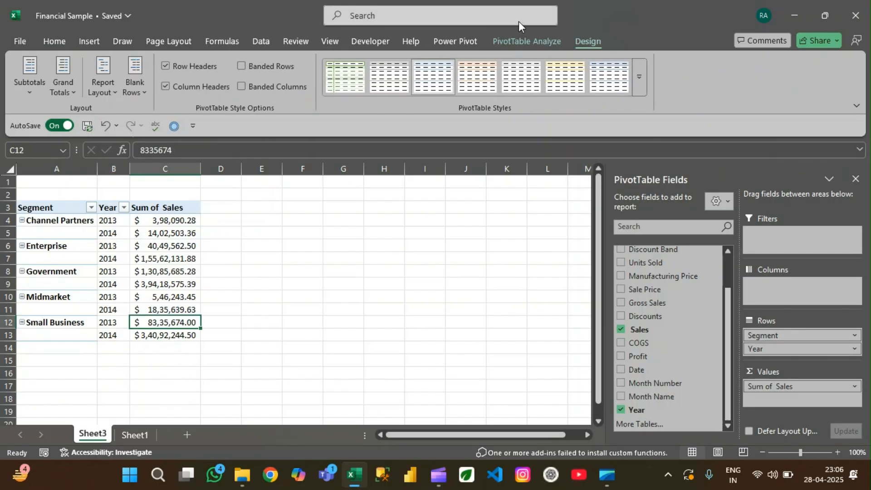
left_click(99, 89)
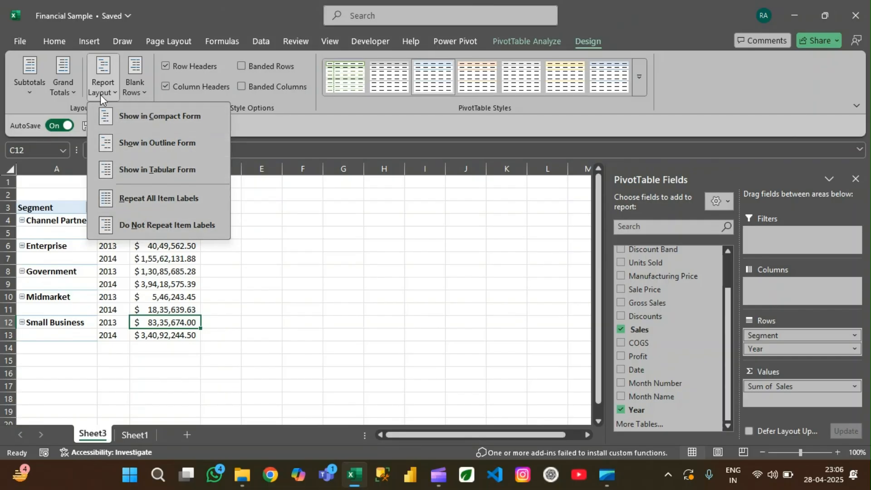
left_click(62, 89)
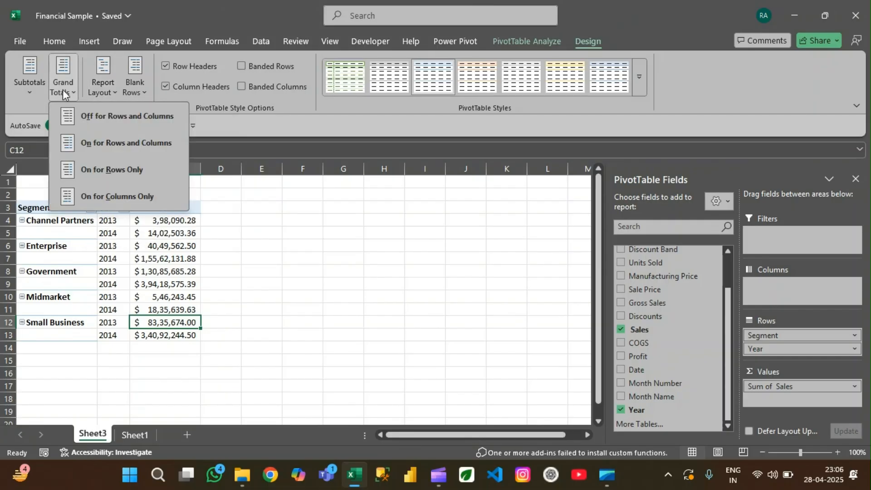
left_click(102, 145)
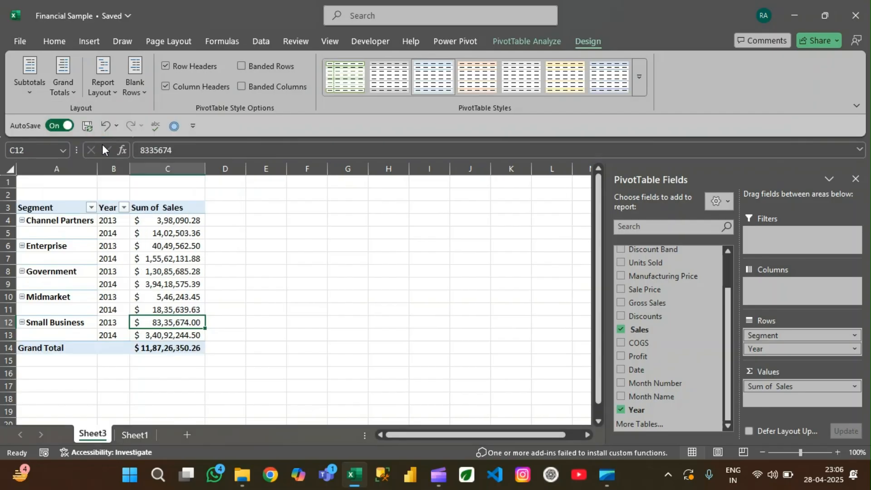
left_click(155, 347)
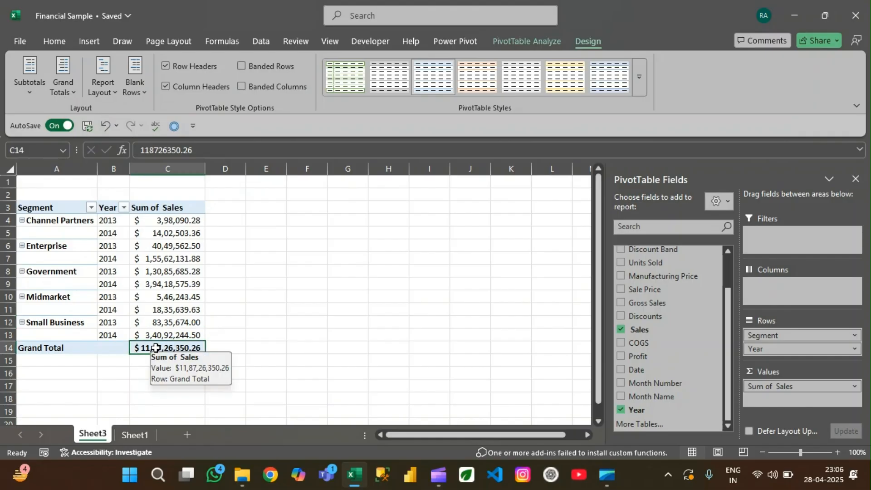
key("Up")
key("Up")
key("Up")
key("Up")
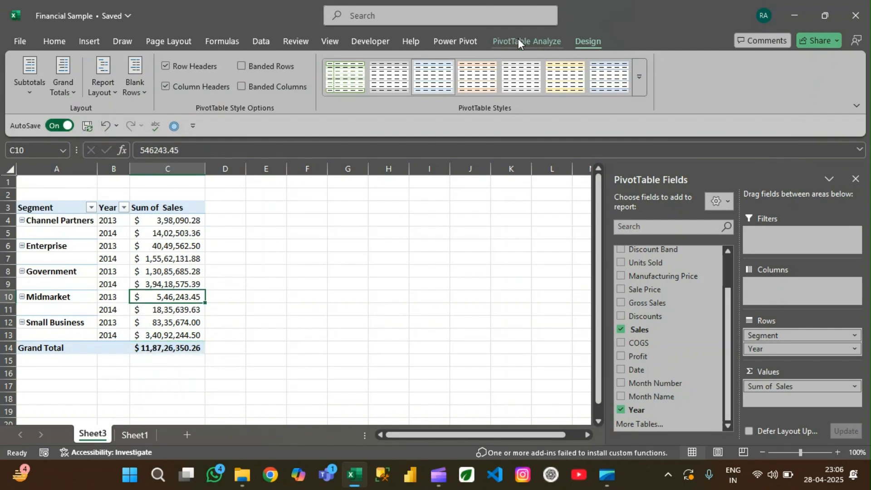
Step: Insert a Country slicer for the PivotTable, shorten it to 4.71 cm high and place it beside the table, starting near row 2
left_click(520, 40)
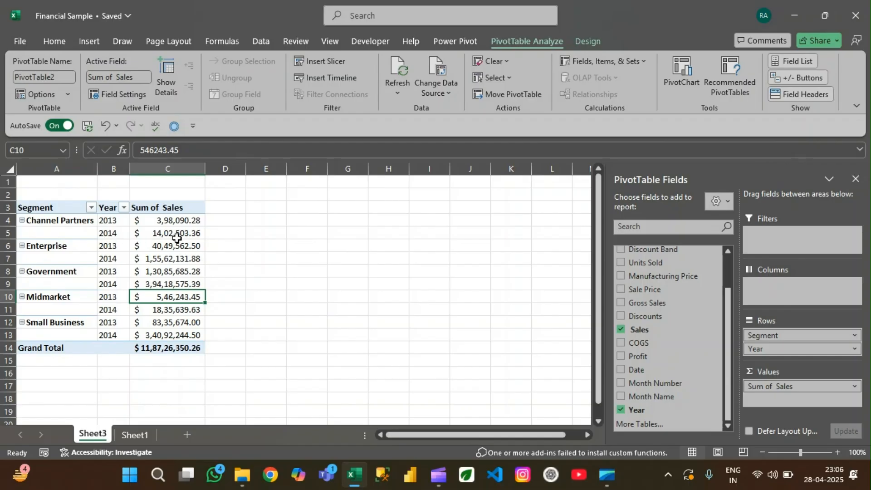
mouse_move(176, 237)
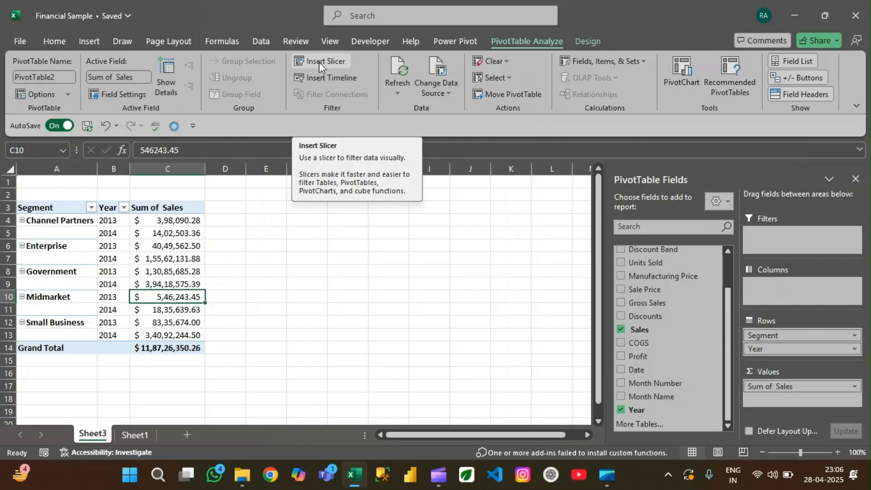
left_click(88, 41)
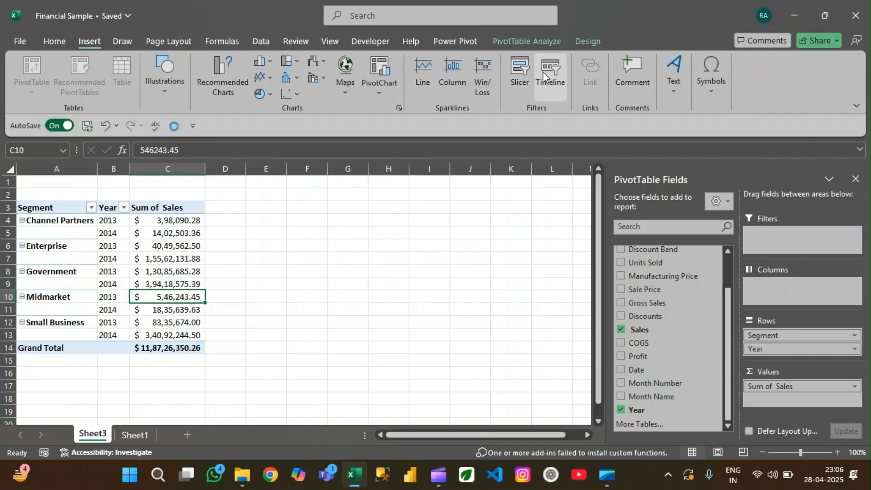
left_click(531, 41)
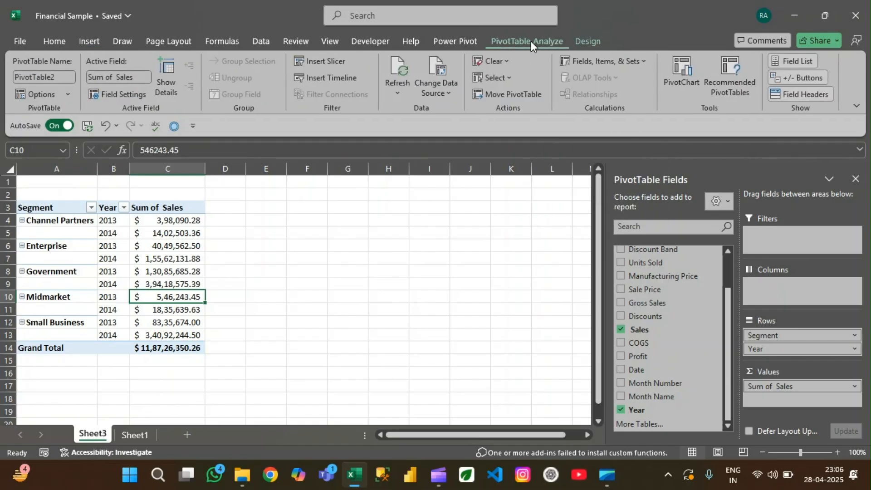
left_click(322, 61)
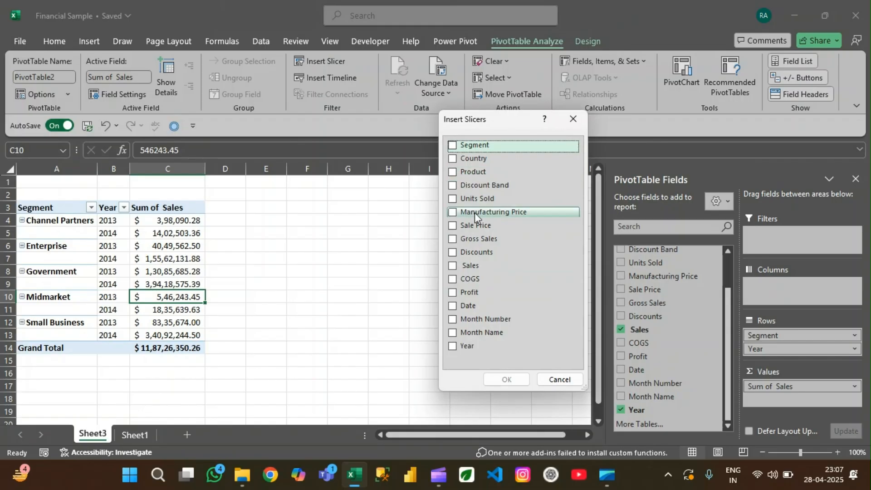
left_click(461, 160)
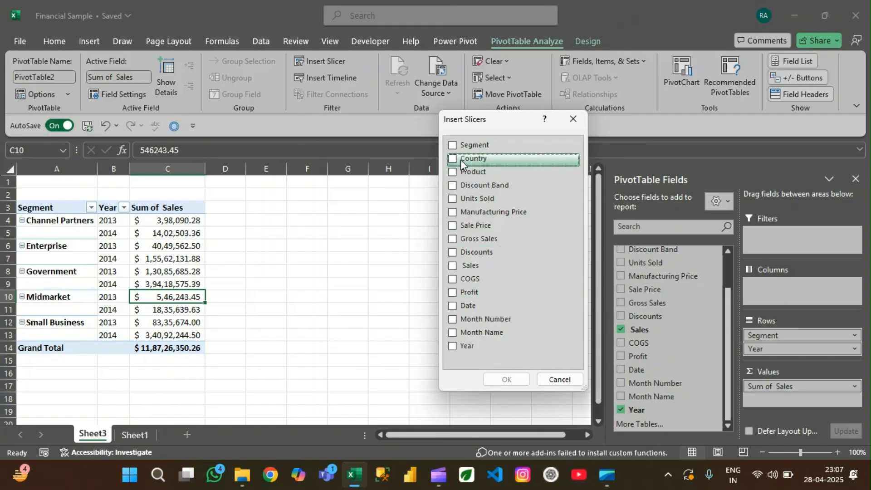
left_click(451, 157)
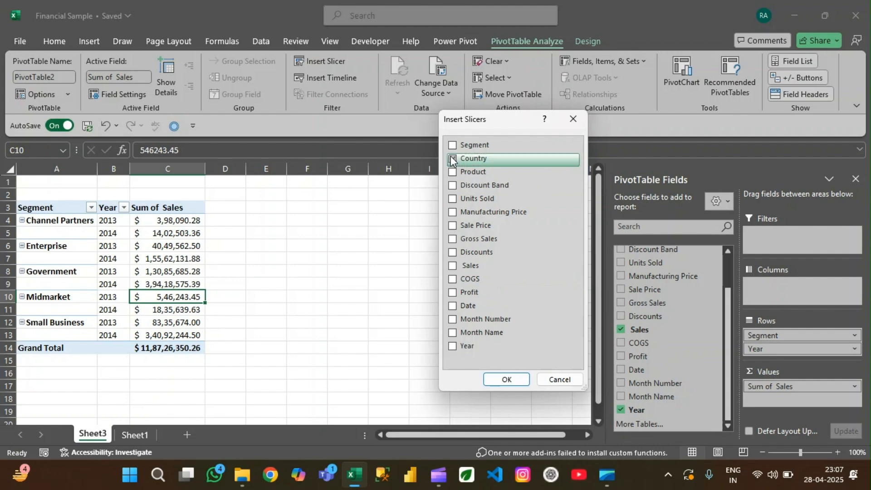
left_click(505, 381)
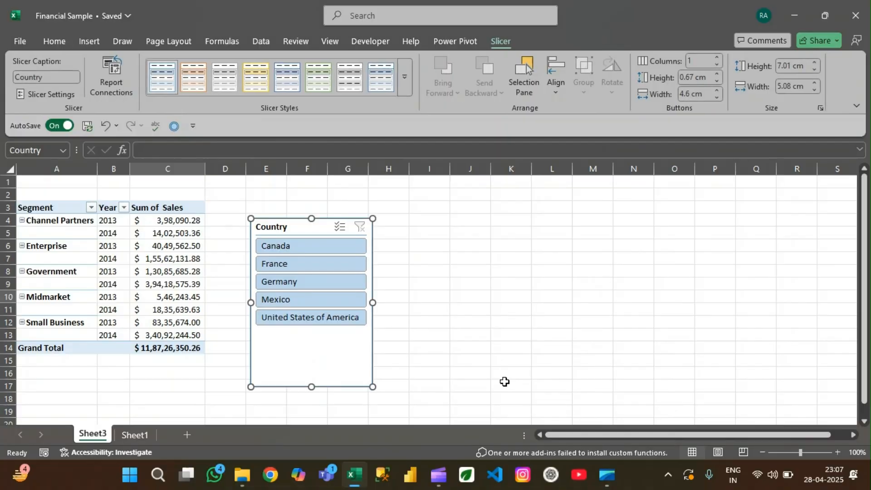
left_click_drag(308, 389, 310, 332)
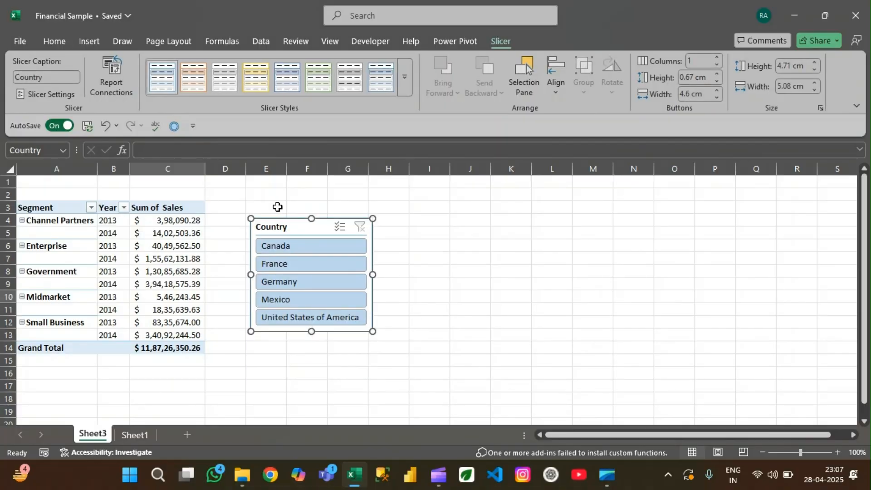
left_click_drag(293, 219, 292, 189)
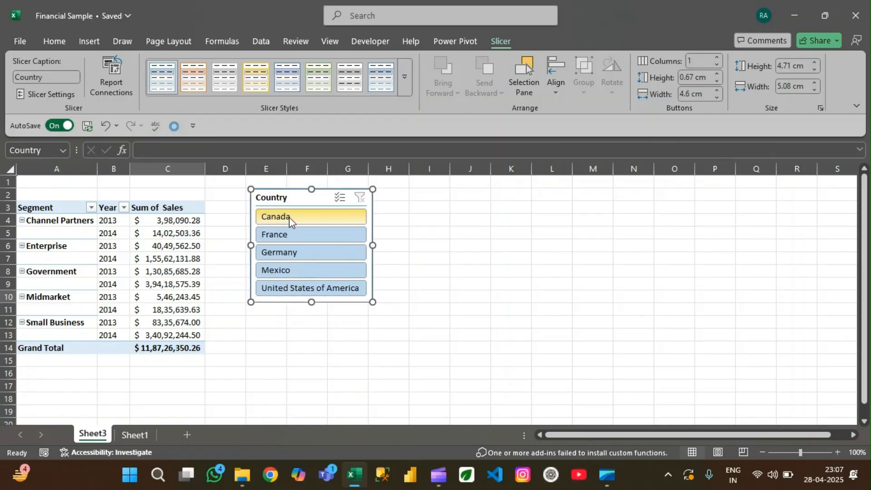
Step: Filter the PivotTable with the Country slicer to Canada alone and to France alone
left_click(289, 216)
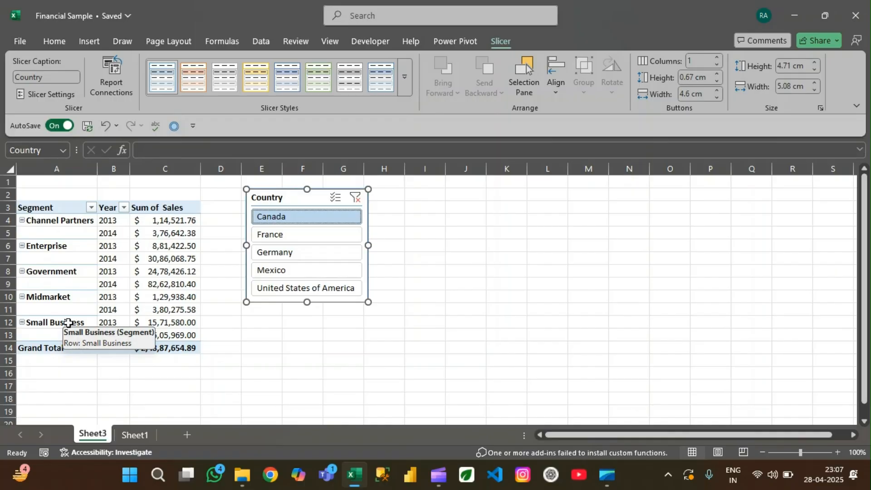
left_click(278, 241)
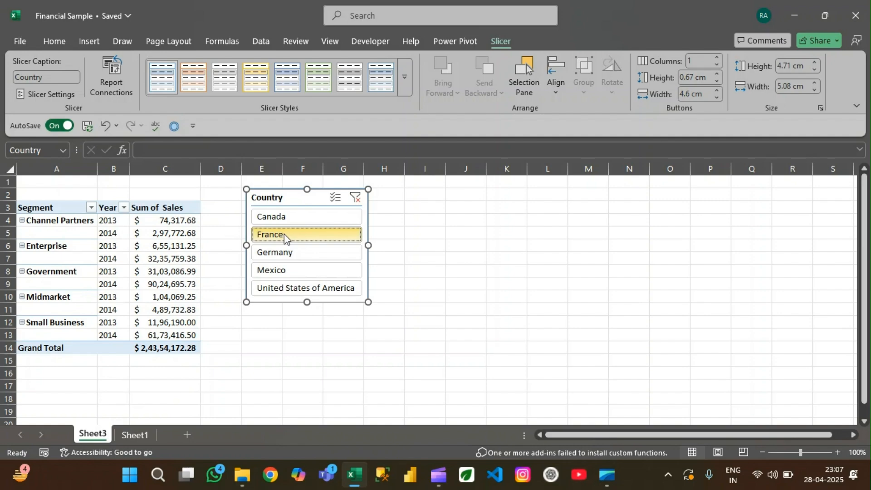
Step: Enable multi-select in the Country slicer and add Canada and Germany to the France selection, trying Mexico on and off
left_click(335, 200)
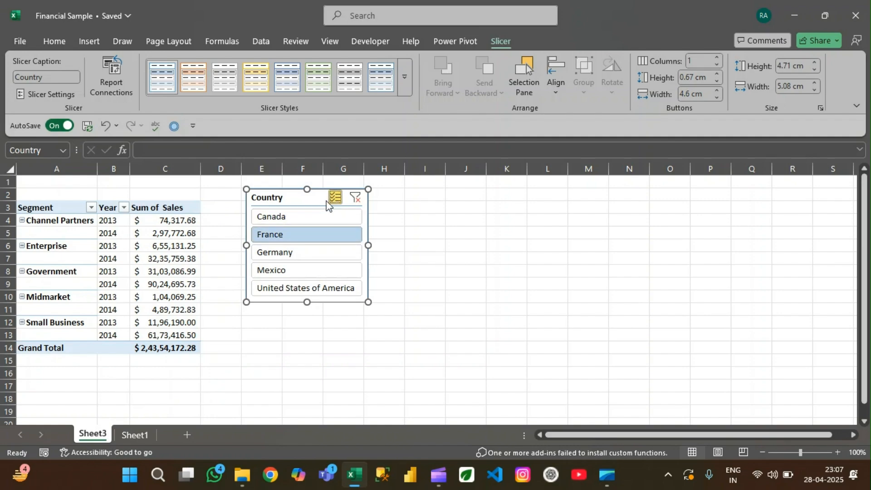
left_click(298, 218)
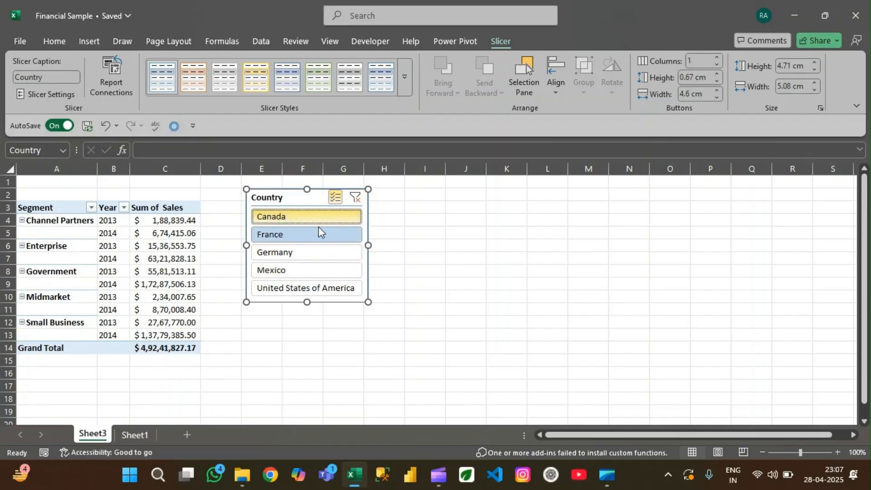
left_click(307, 253)
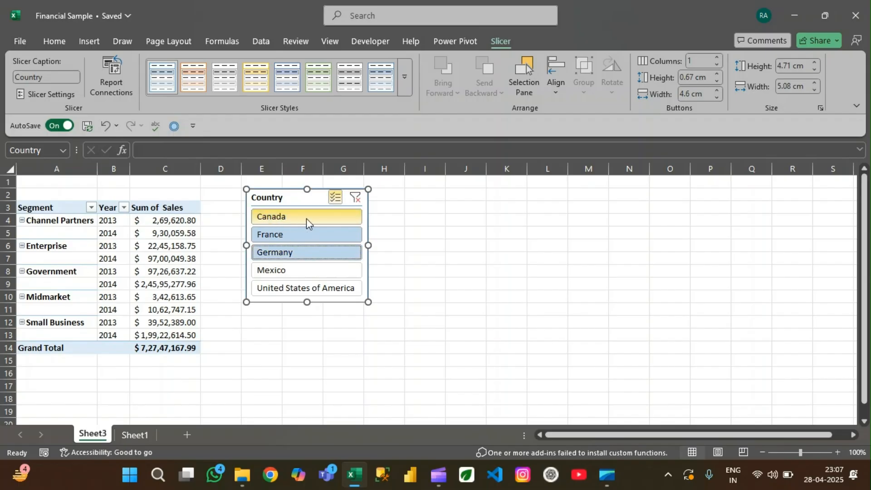
left_click(280, 271)
left_click(278, 270)
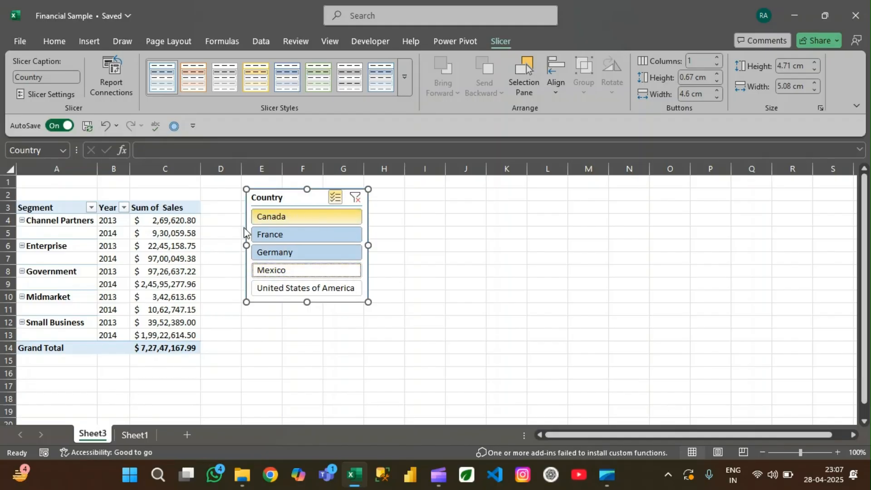
Step: Delete the Country slicer from the worksheet
left_click(160, 256)
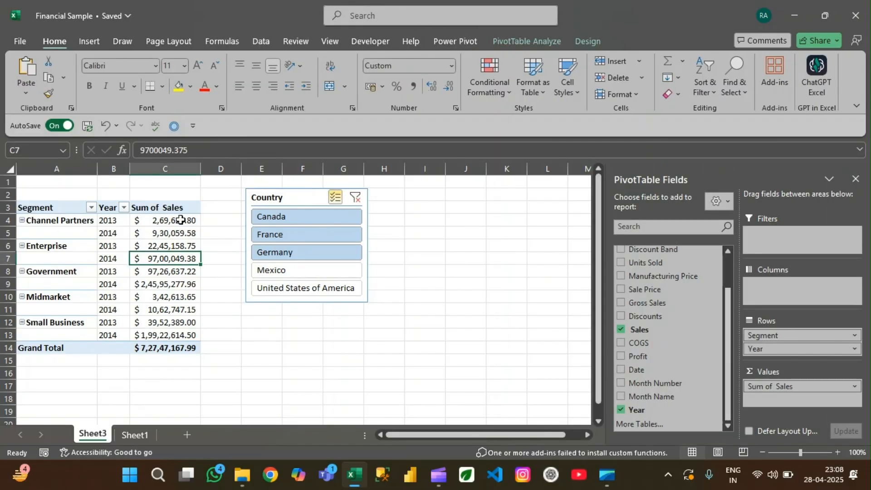
left_click(519, 40)
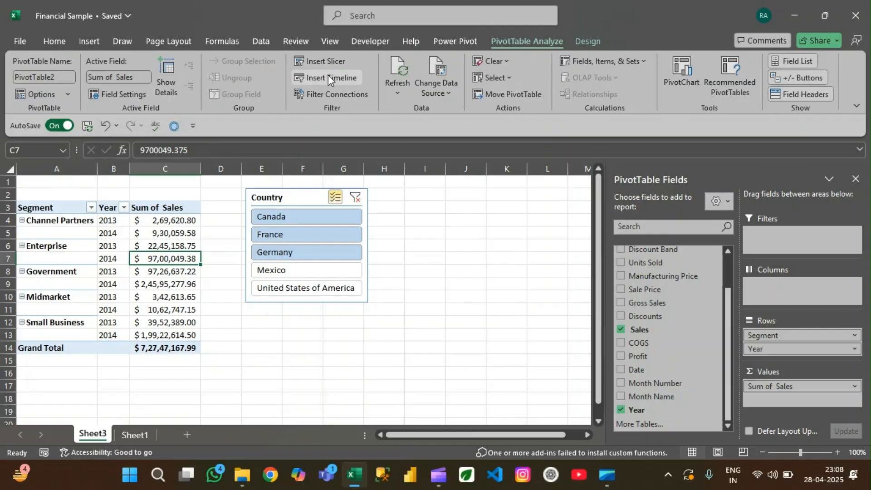
left_click(290, 201)
key("Delete")
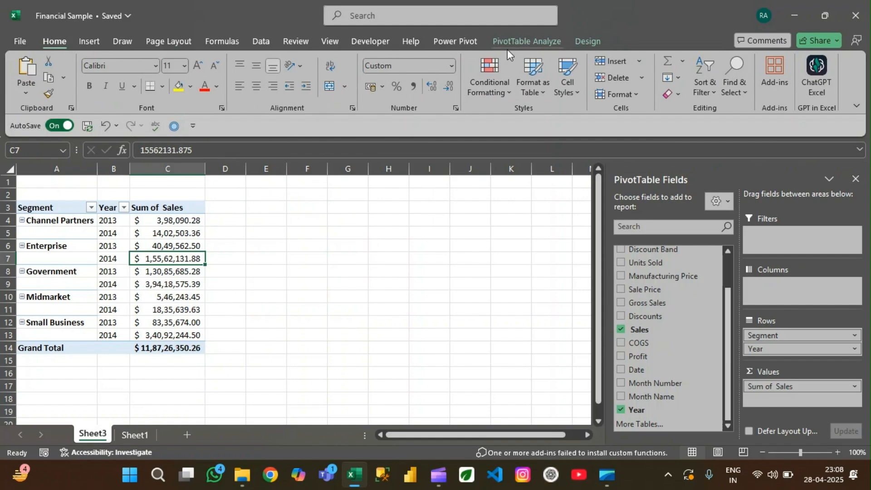
Step: Insert a timeline for the PivotTable based on the Date field
left_click(513, 40)
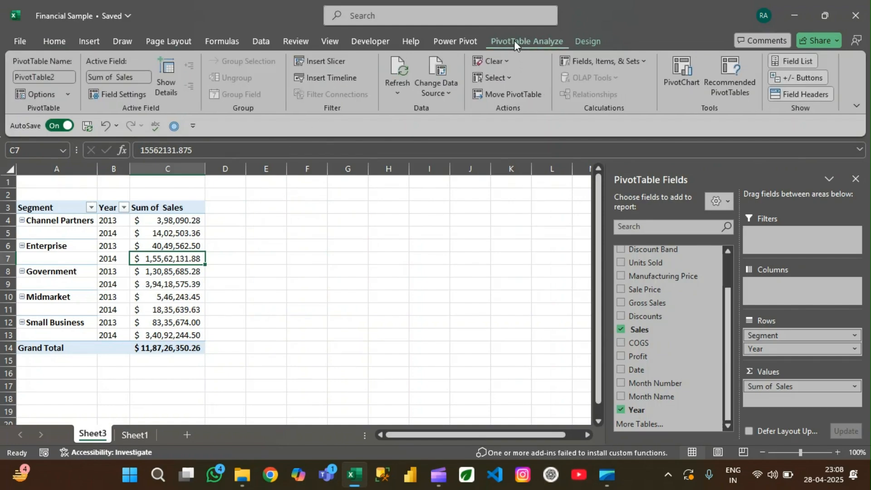
left_click(338, 77)
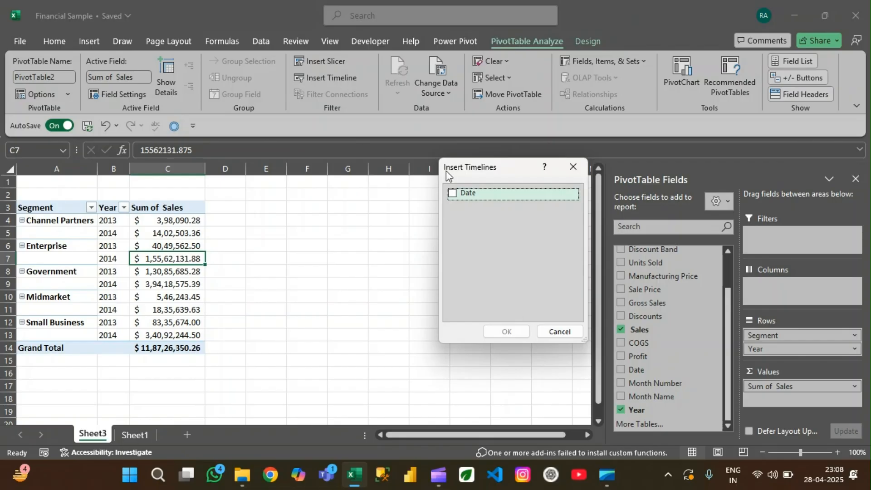
left_click(453, 192)
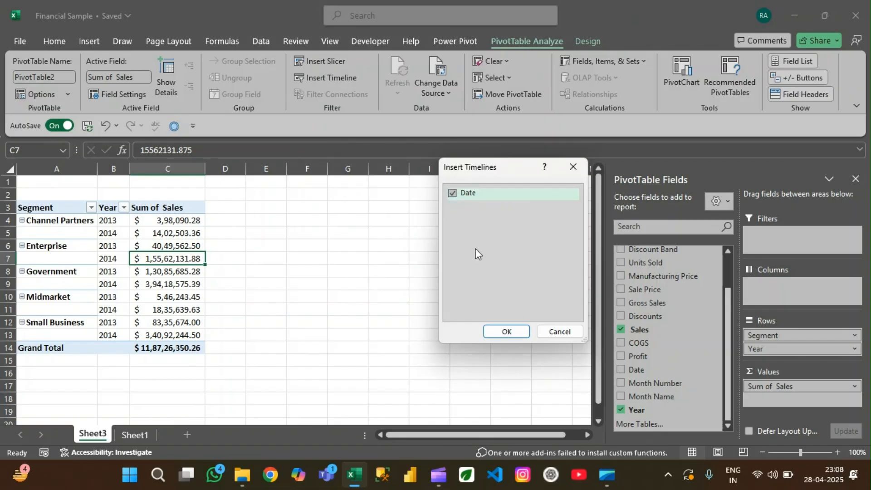
left_click(506, 332)
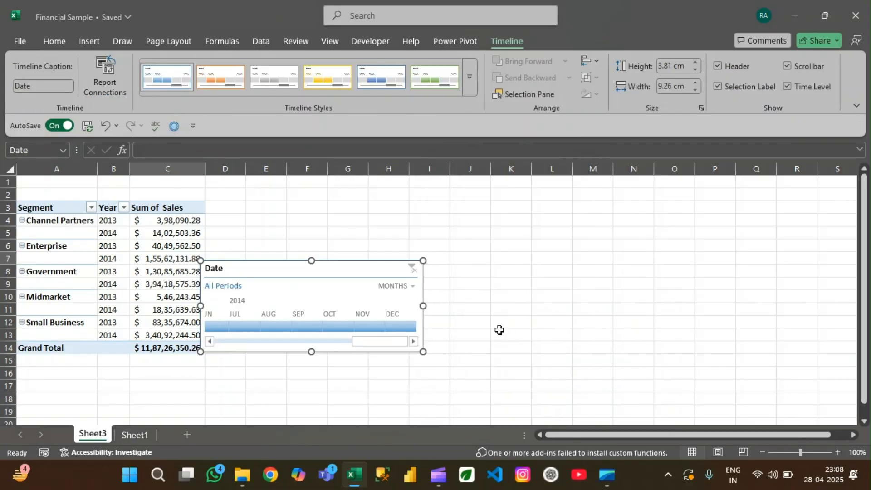
Step: Place the Date timeline beside the PivotTable, starting at row 1, and widen it to about 15.51 cm
left_click_drag(278, 269, 356, 181)
left_click_drag(278, 221, 213, 220)
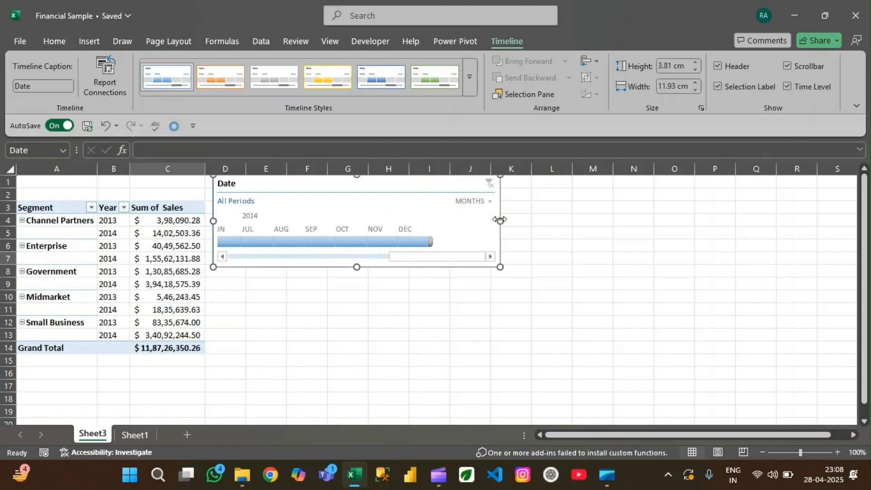
left_click_drag(499, 219, 440, 221)
left_click_drag(330, 188, 495, 186)
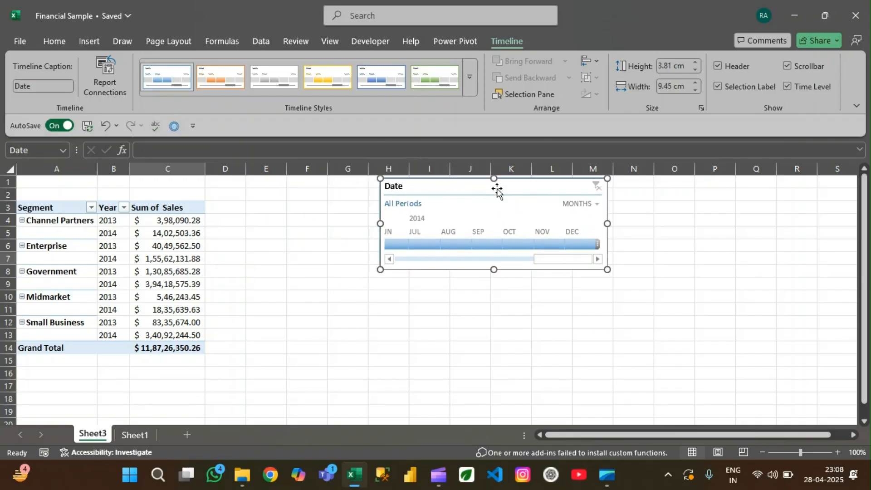
left_click_drag(381, 223, 234, 219)
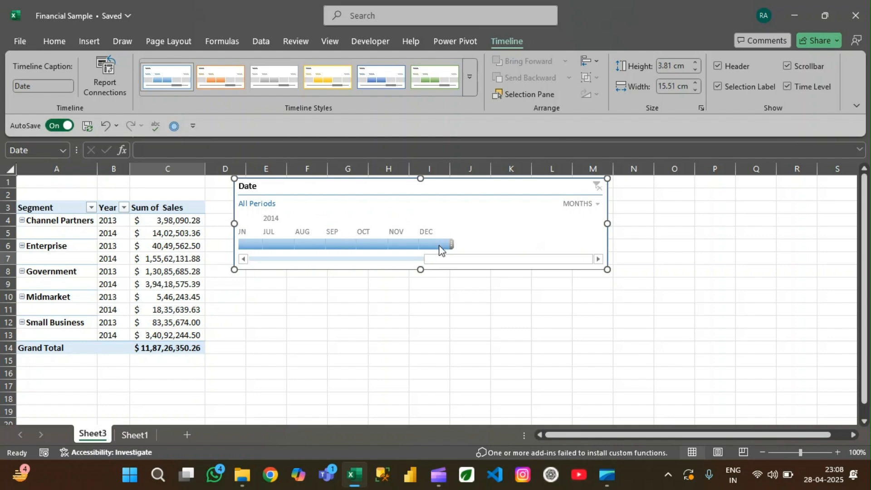
Step: Filter the PivotTable with the timeline to February 2013, extending the range month by month through February 2014
left_click_drag(437, 259, 259, 259)
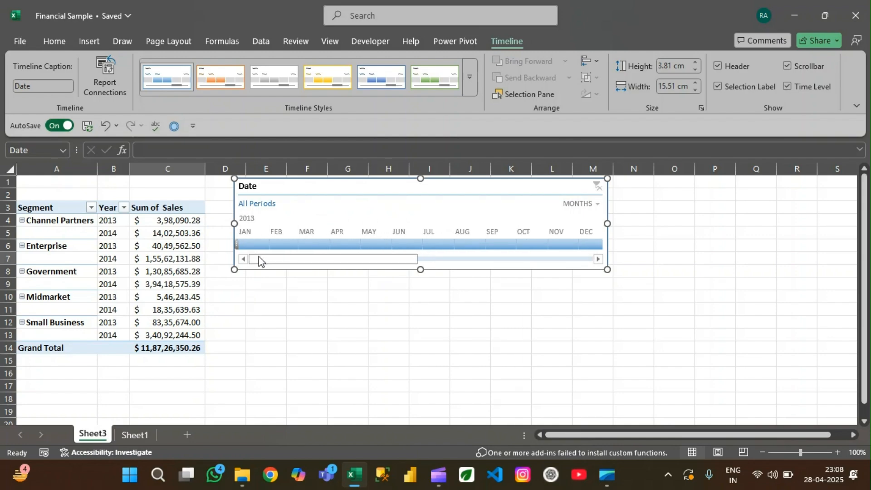
left_click(284, 243)
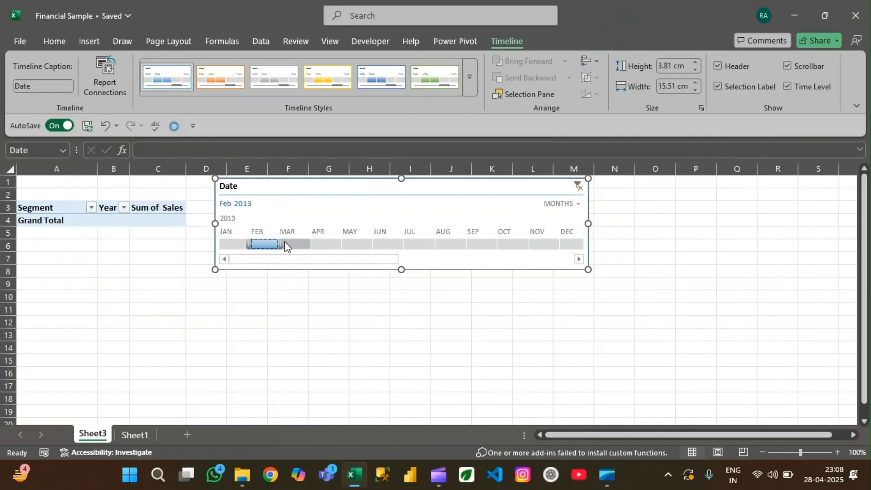
left_click(285, 244, "shift")
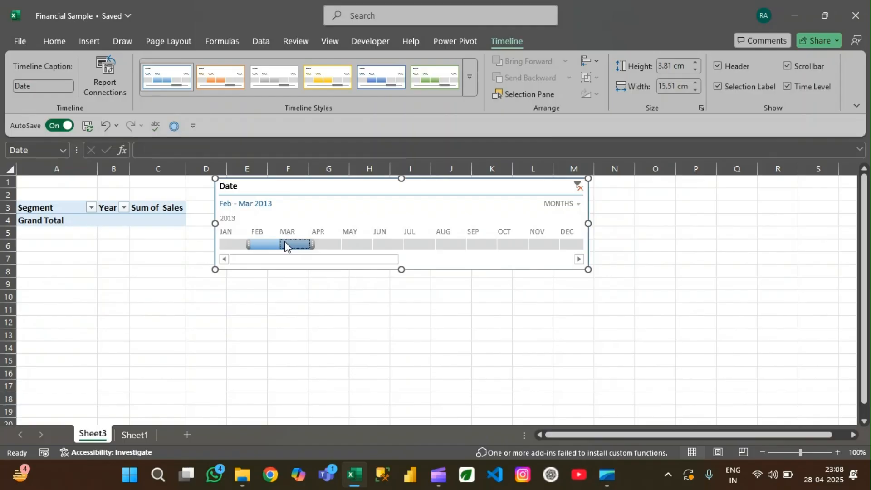
key("shift+Right")
key("shift+Right")
key("shift+Right")
key("shift+Right")
key("shift+Right")
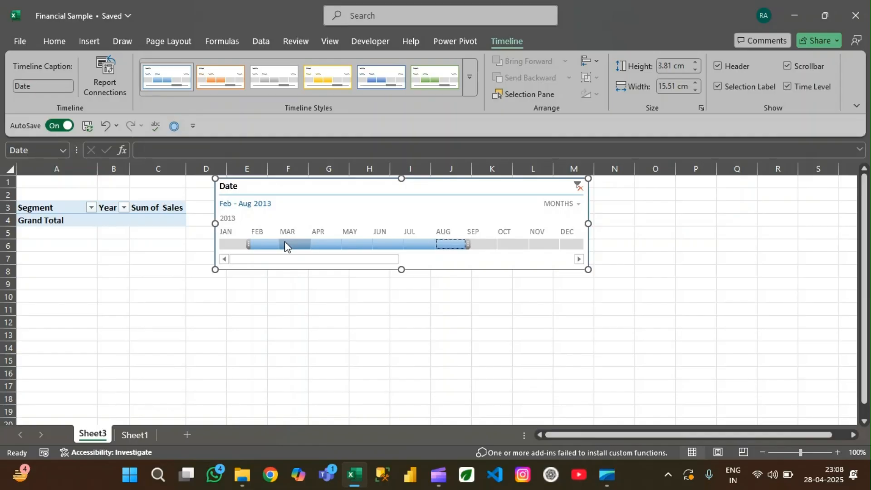
key("shift+Right")
key("shift+Right")
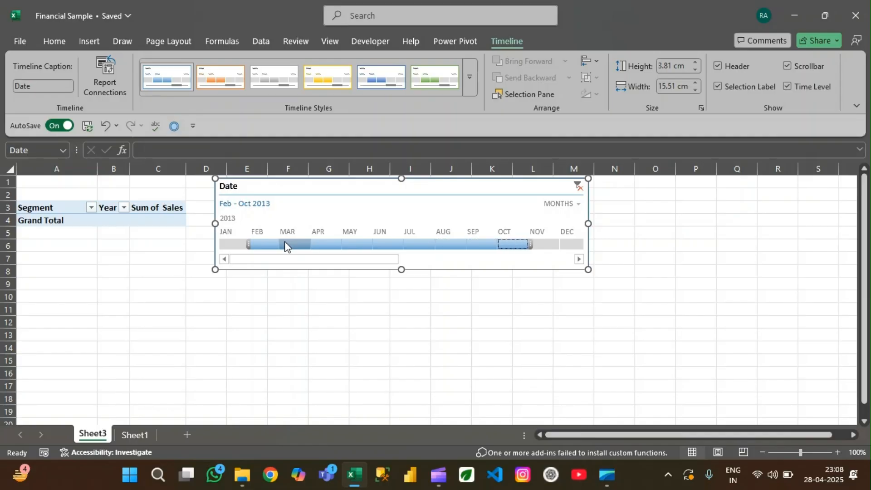
key("shift+Right")
key("shift+Right")
key("shift+Right")
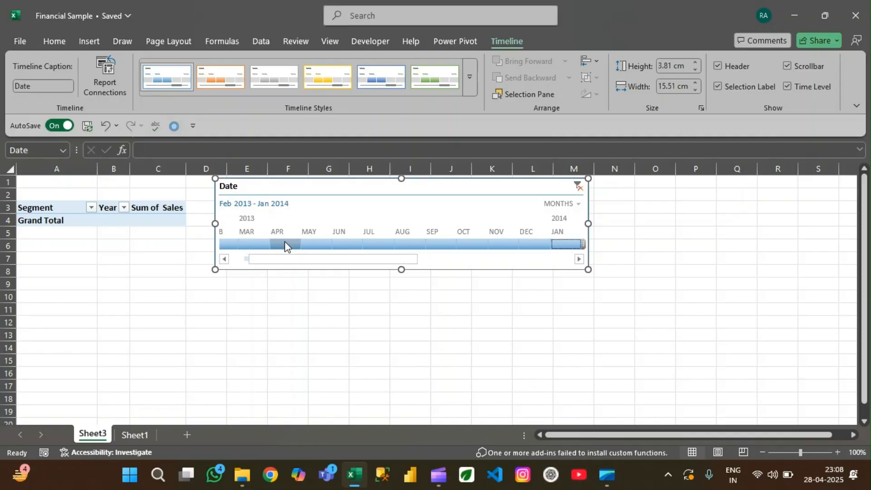
key("shift+Right")
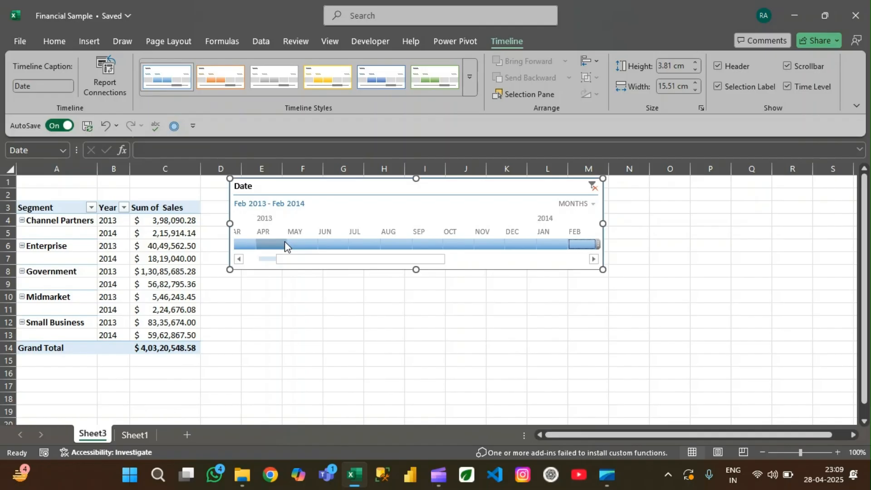
Step: Filter the PivotTable with the timeline to January 2014 alone
left_click_drag(297, 259, 354, 258)
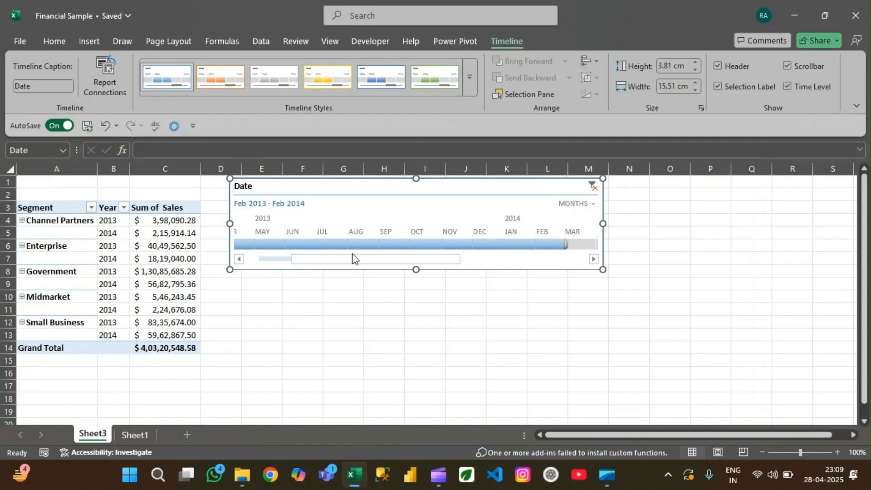
left_click(519, 244)
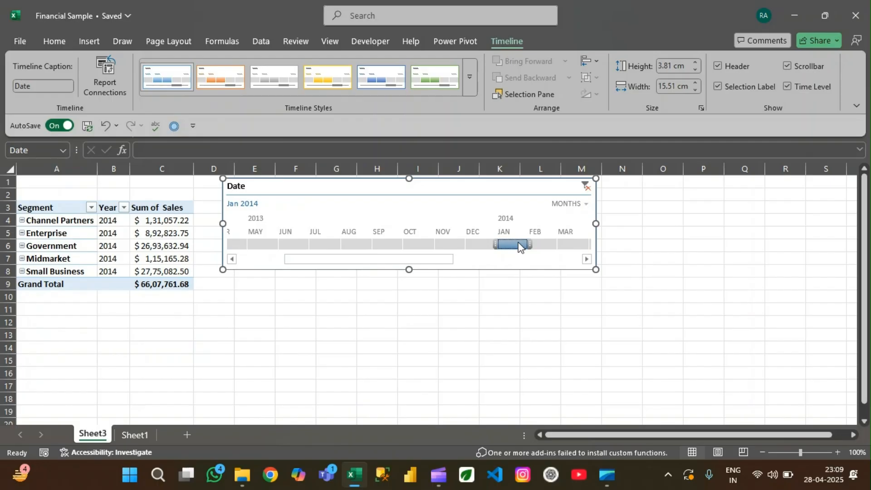
left_click_drag(403, 259, 262, 259)
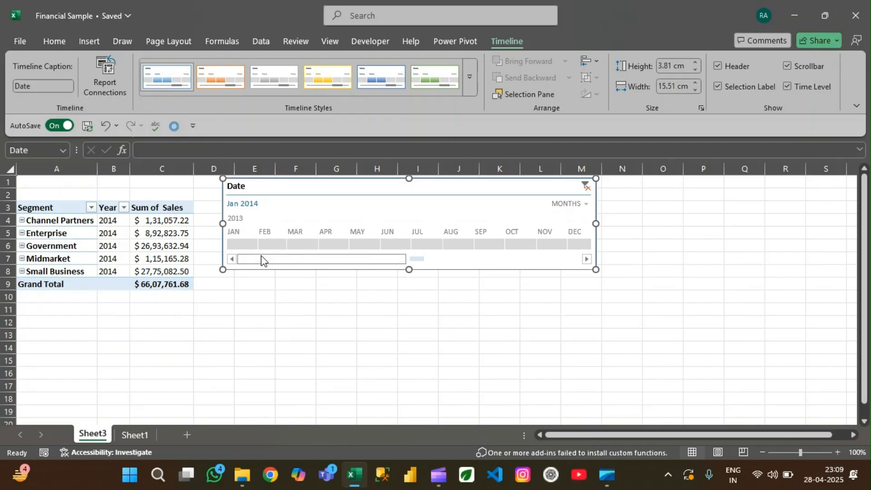
Step: Clear the Date filter from the timeline and delete the timeline from the worksheet
right_click(466, 192)
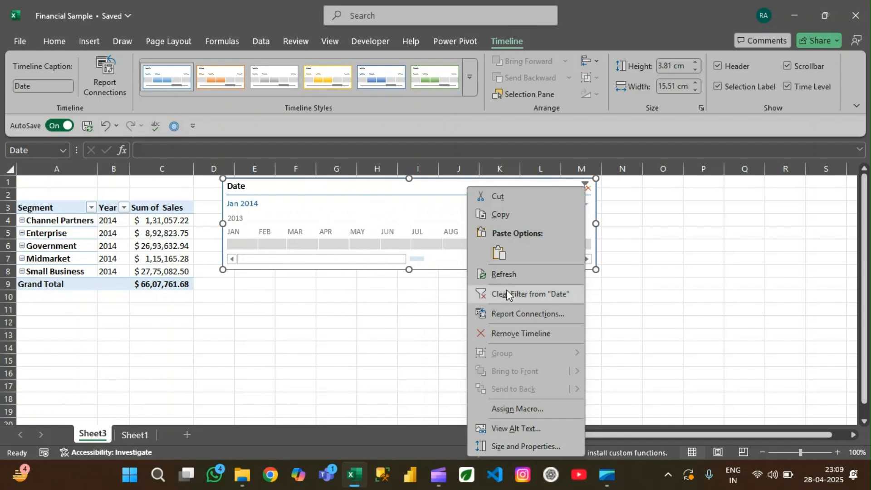
left_click(532, 294)
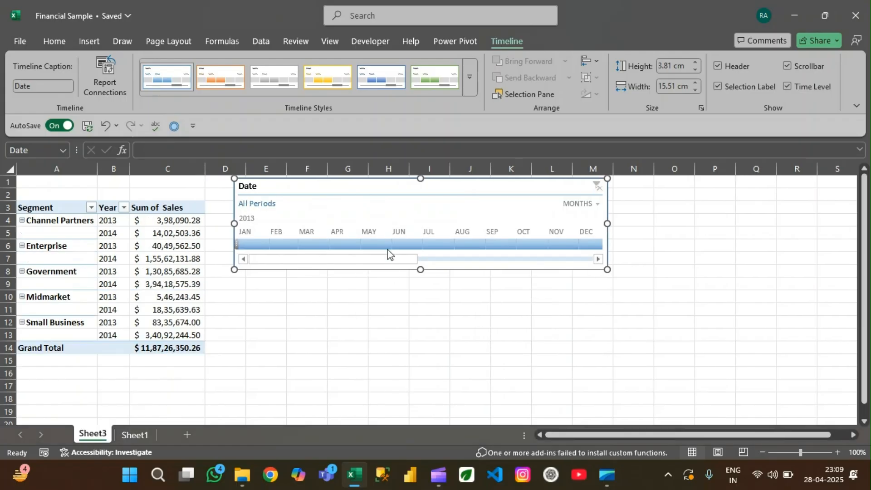
left_click_drag(389, 256, 558, 259)
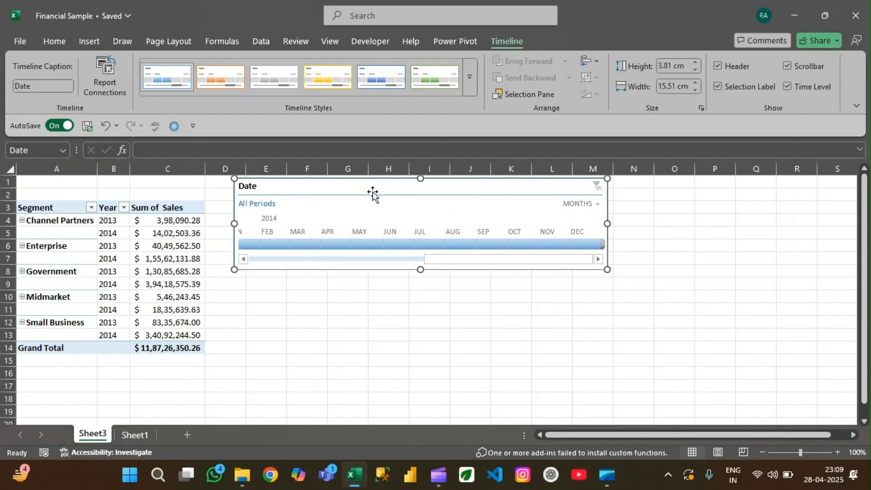
key("Delete")
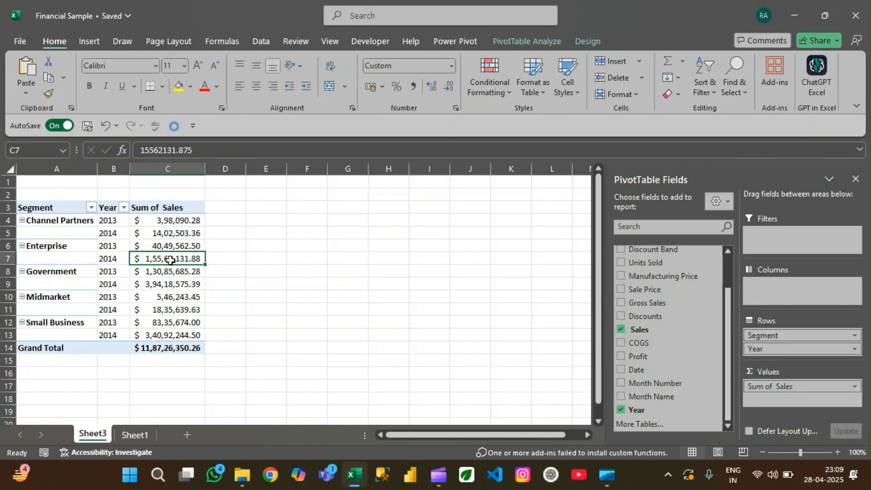
Step: Add Sales to the PivotTable values a second time and show this second field as % of Grand Total
mouse_move(170, 260)
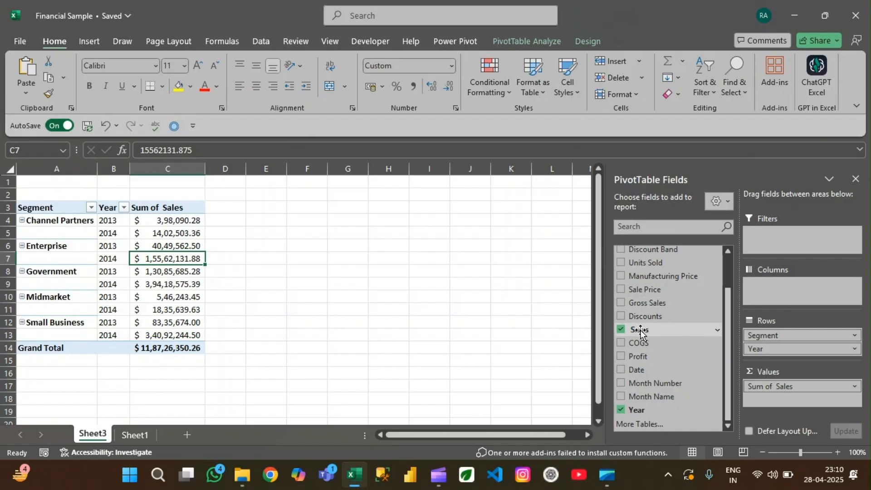
left_click_drag(640, 330, 784, 401)
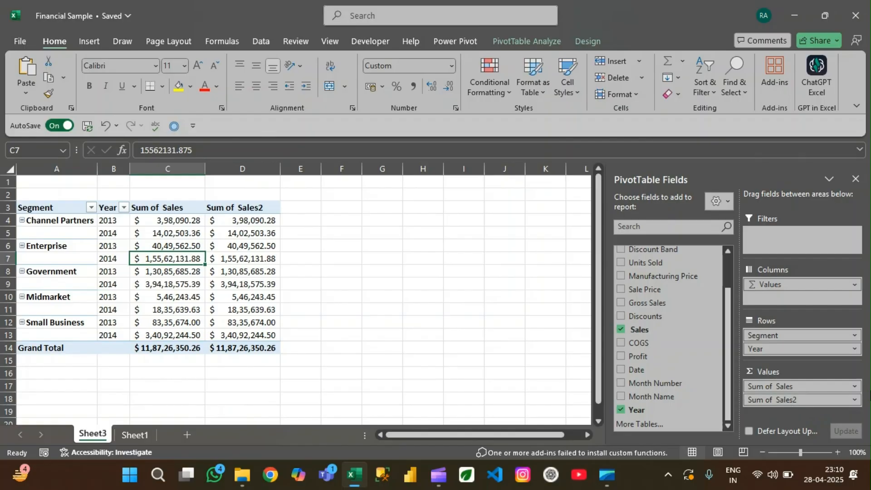
left_click(854, 400)
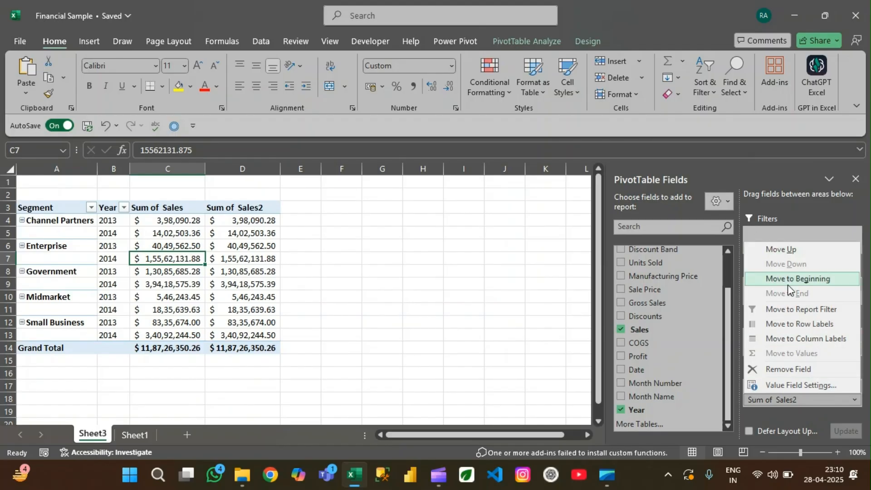
left_click(796, 384)
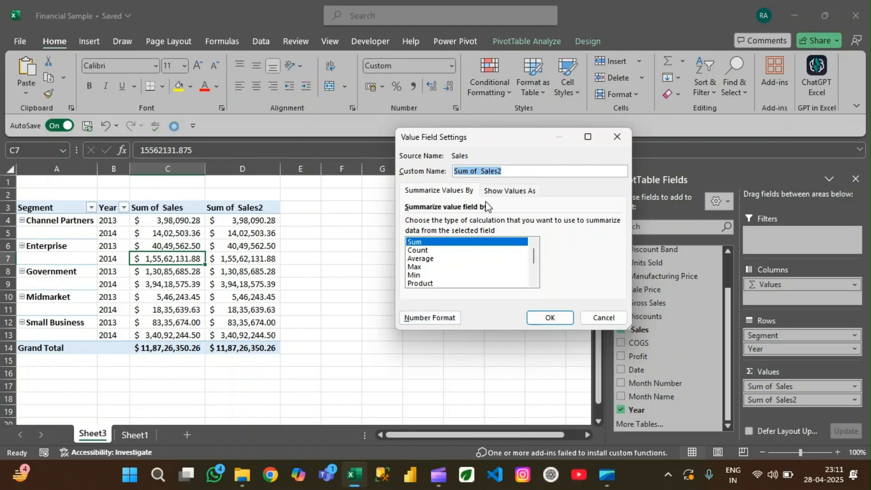
left_click(500, 193)
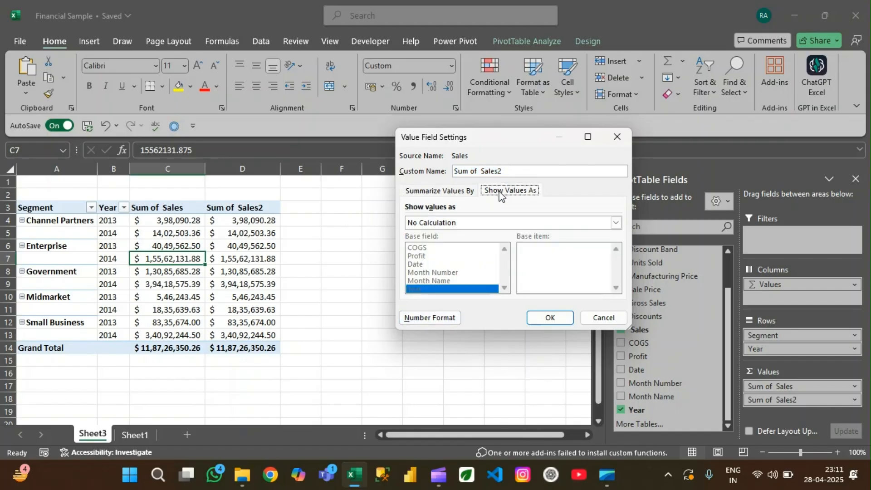
left_click(616, 223)
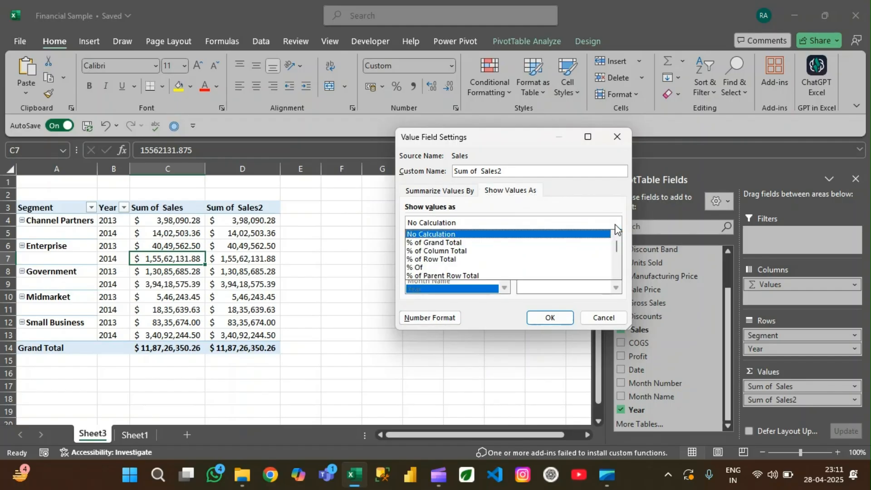
left_click(442, 243)
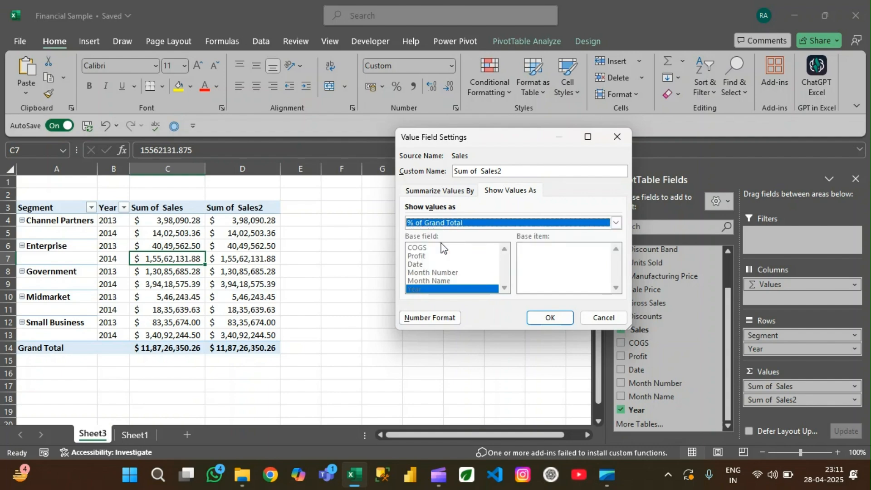
left_click(539, 317)
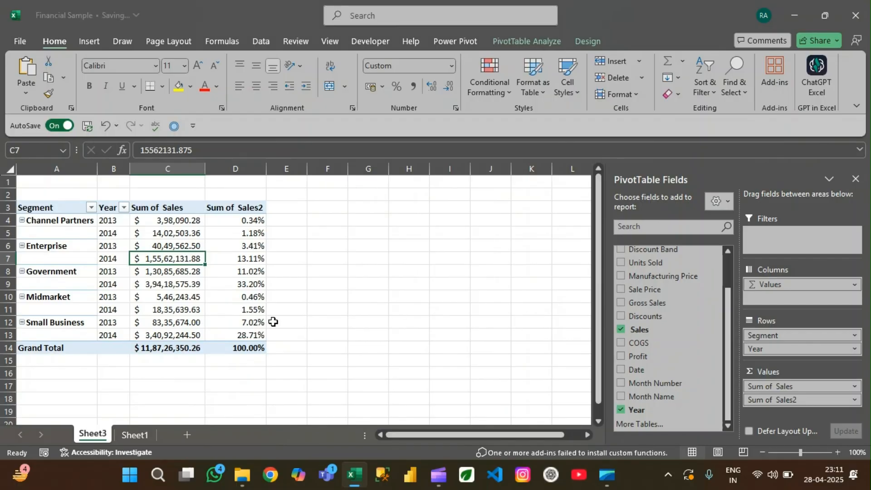
Step: Compare each segment's yearly sales amounts with their percentages of the grand total in the second Sales column
left_click(250, 322)
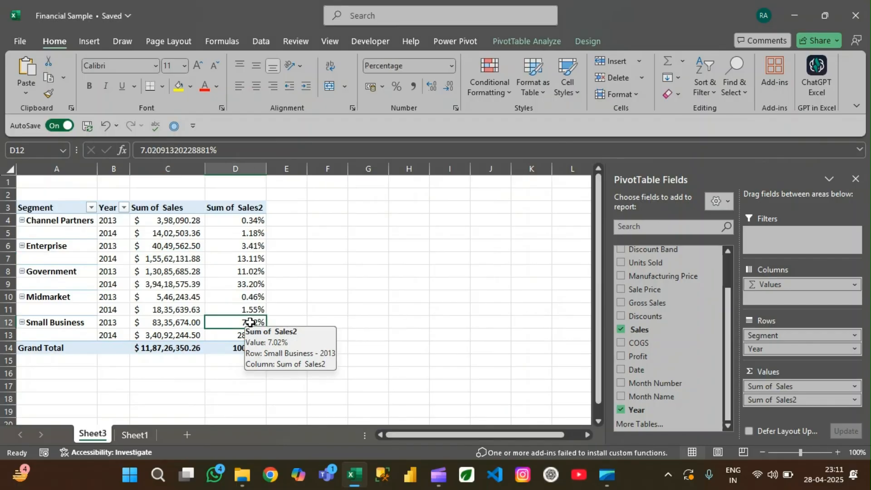
key("ctrl+Up")
key("Down")
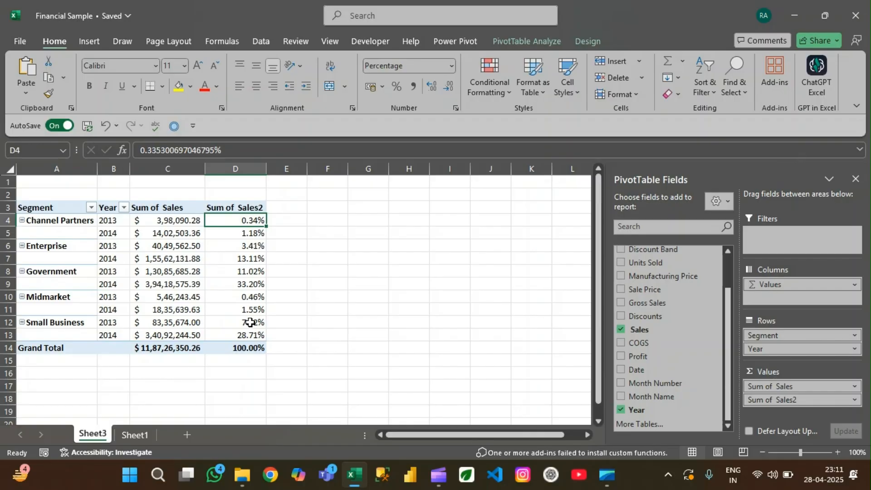
key("Left")
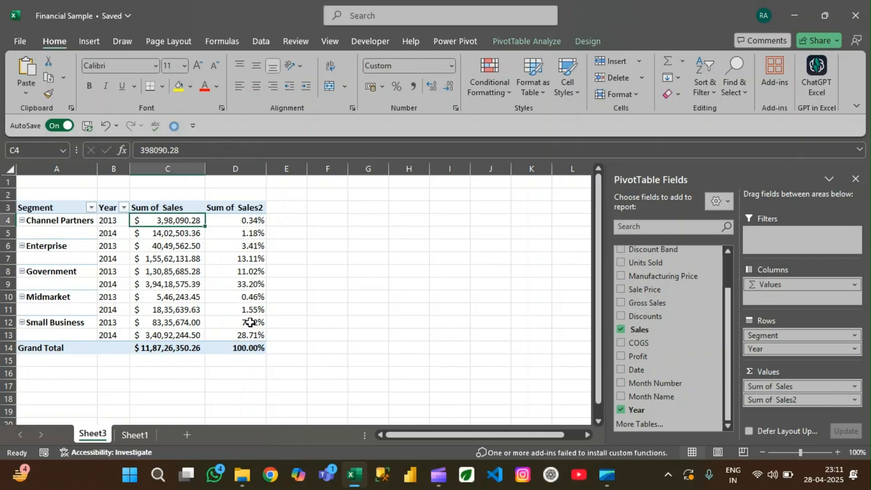
key("ctrl+shift+Down")
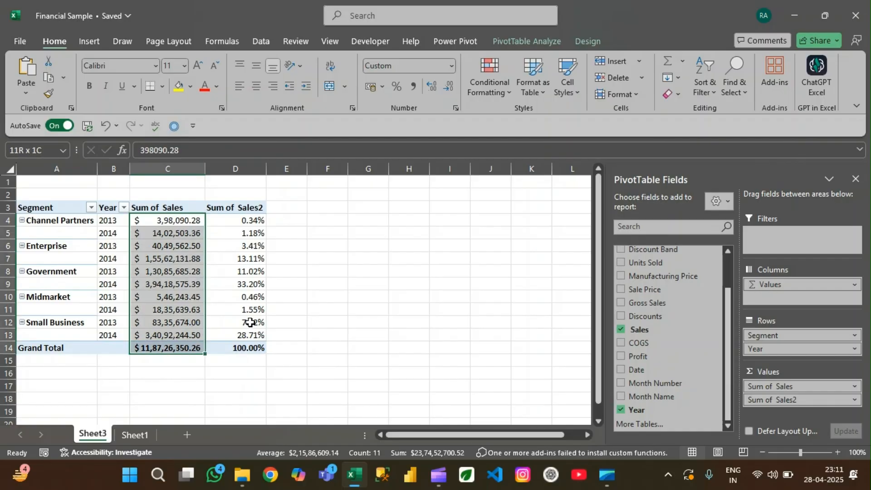
key("shift+Up")
key("Right")
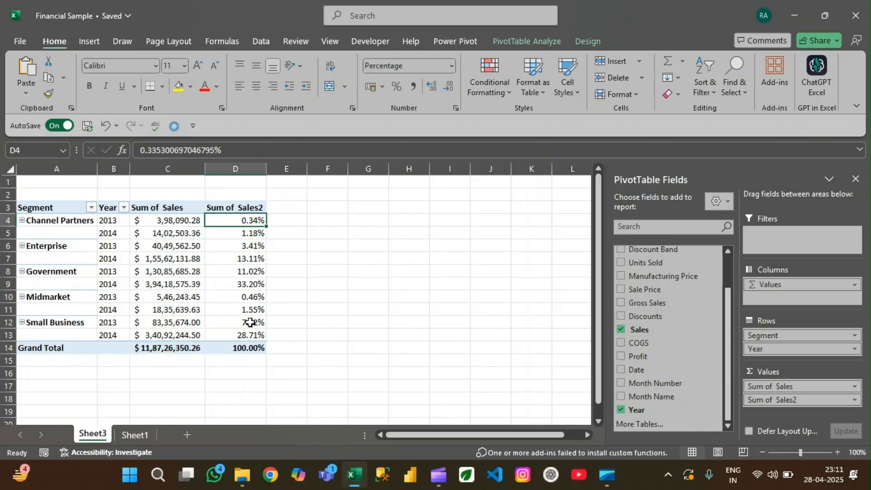
key("Down")
key("Down")
key("Down")
key("Down")
key("Up")
key("Up")
key("Up")
key("Up")
key("Down")
key("Down")
key("Down")
key("Down")
key("Down")
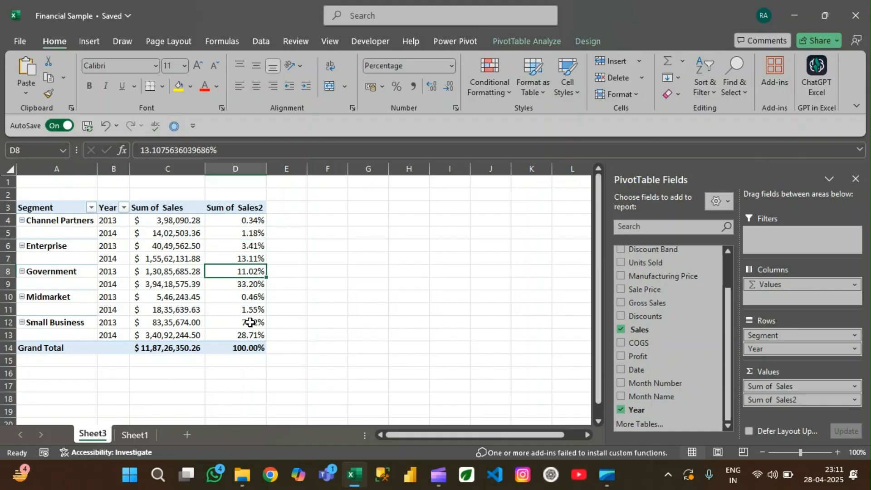
Step: Examine the grand-total percentages for Government 2014, the Small Business years and both Channel Partners rows
key("shift+space")
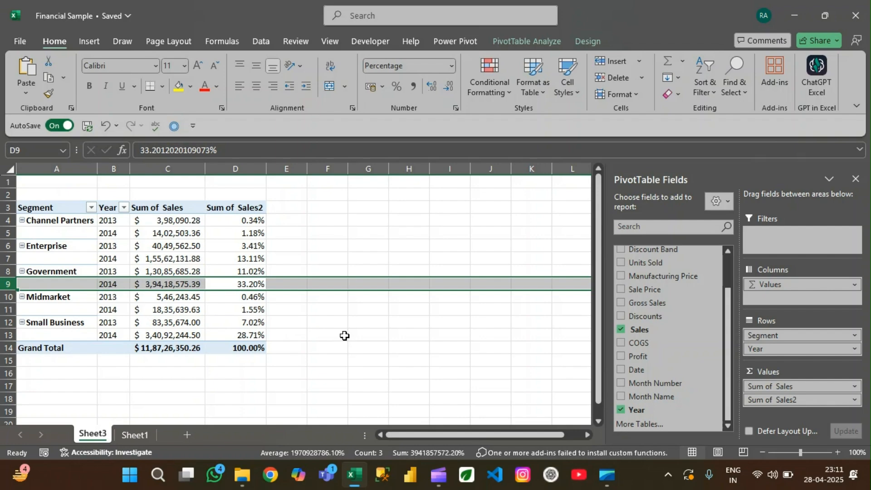
key("Down")
key("Down")
key("Down")
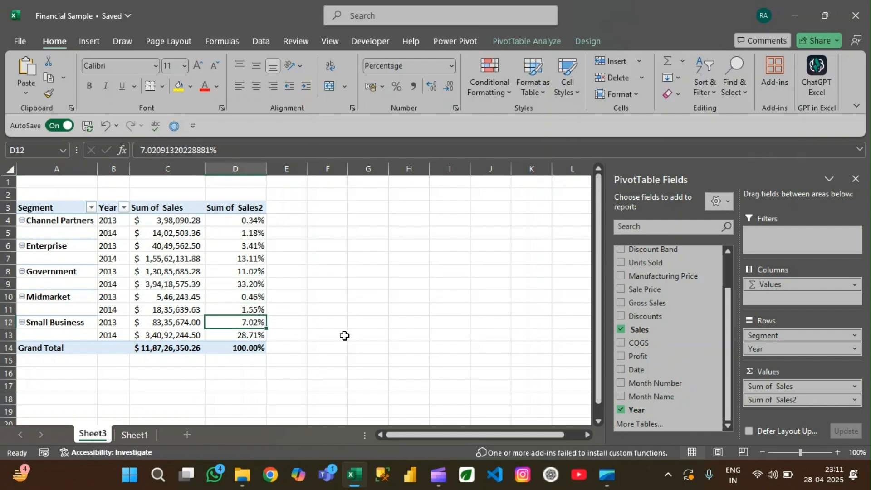
key("Down")
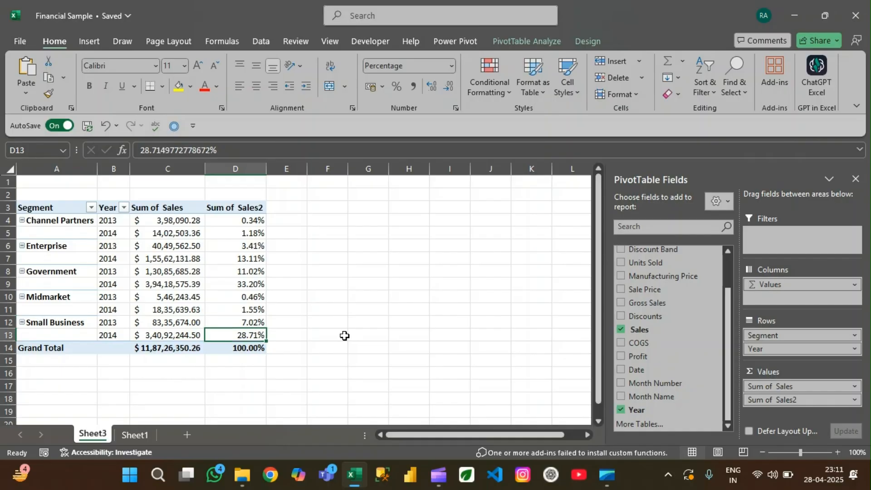
key("Up")
key("Up")
key("Up")
key("Up")
key("Up")
key("Up")
key("Up")
key("Up")
key("Up")
key("Up")
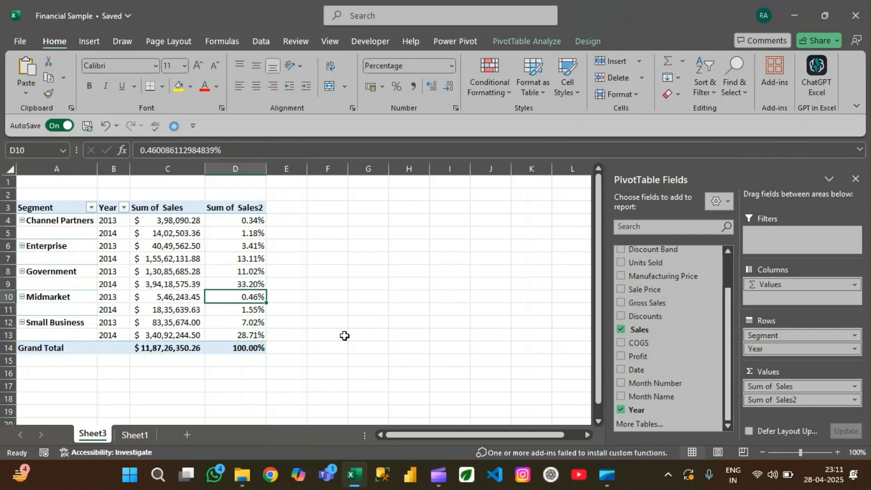
key("Down")
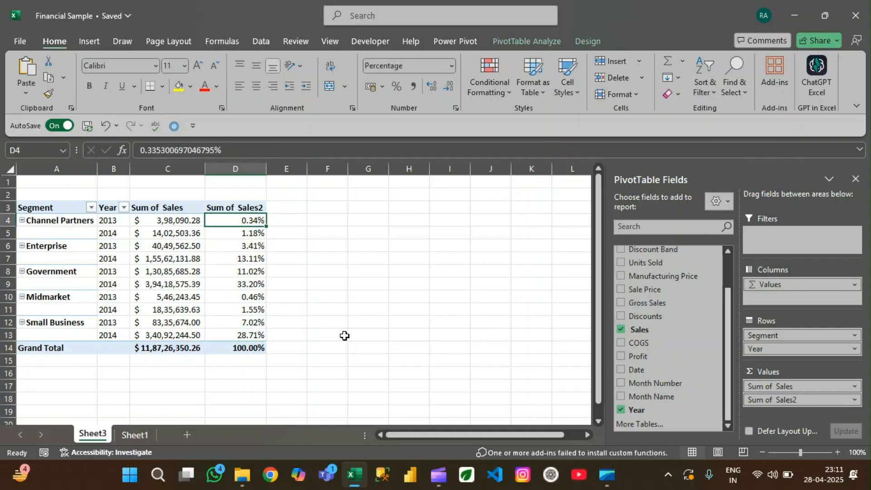
key("shift+space")
key("shift+Down")
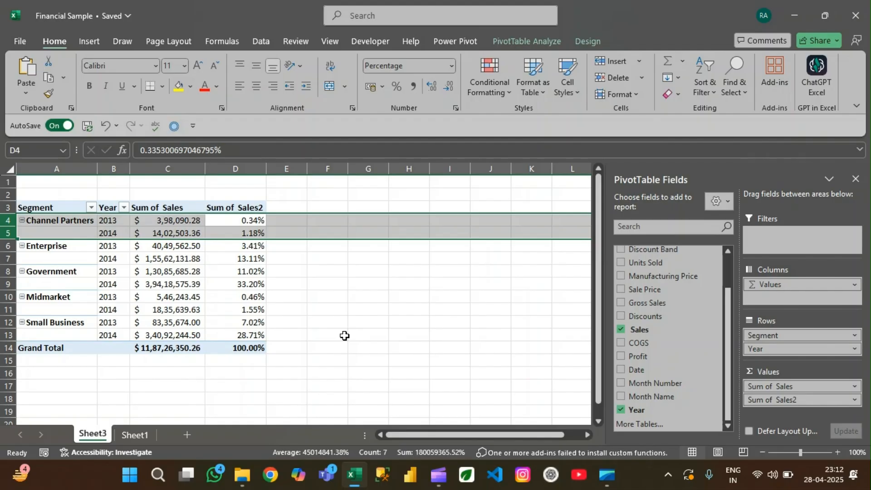
key("Right")
key("Left")
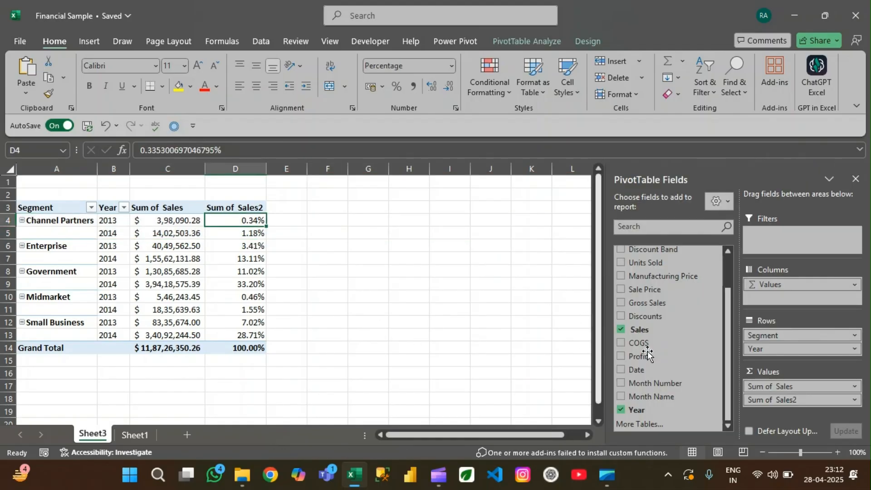
Step: Show the second Sales value field as % Difference From, with Year as base field and 2014 as base item
left_click(854, 399)
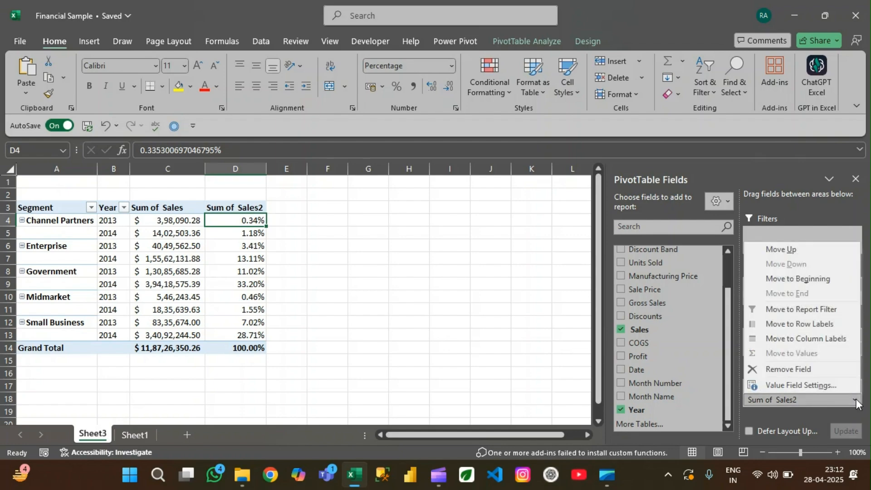
left_click(814, 385)
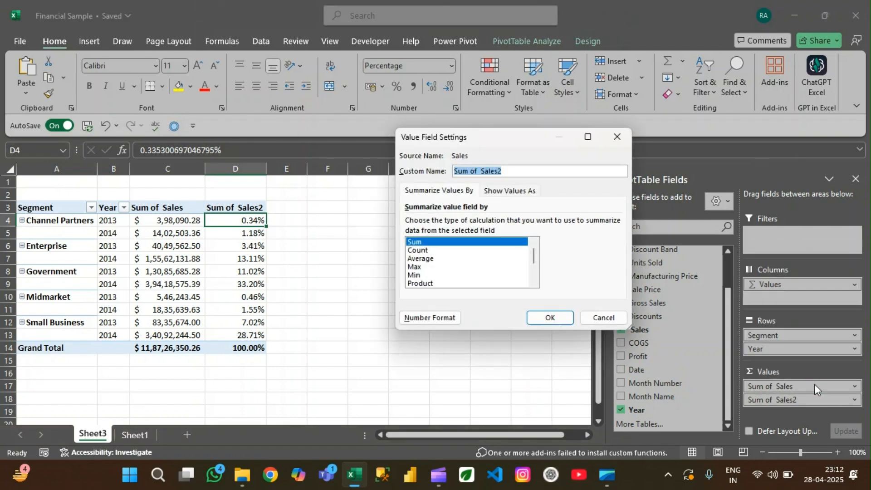
left_click(497, 191)
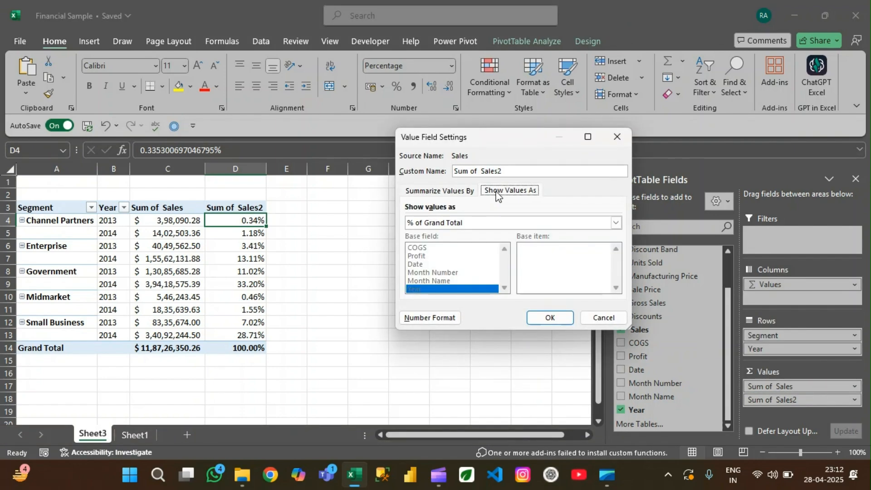
left_click(615, 223)
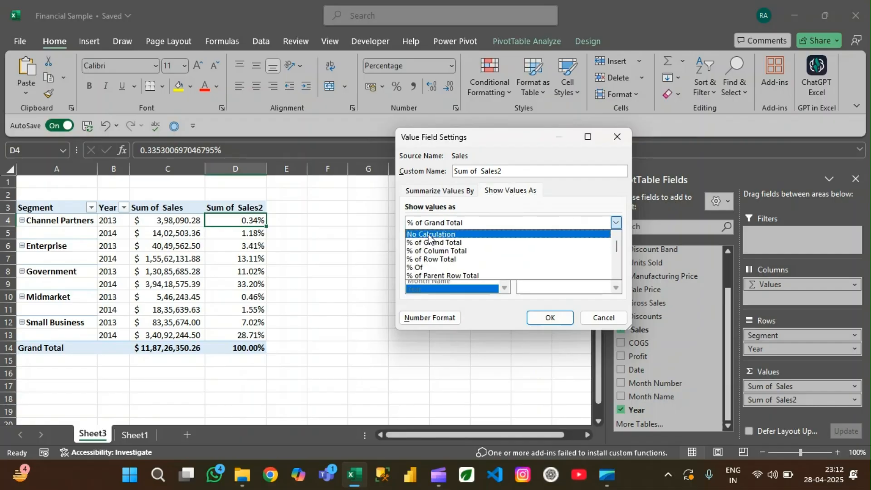
left_click(436, 251)
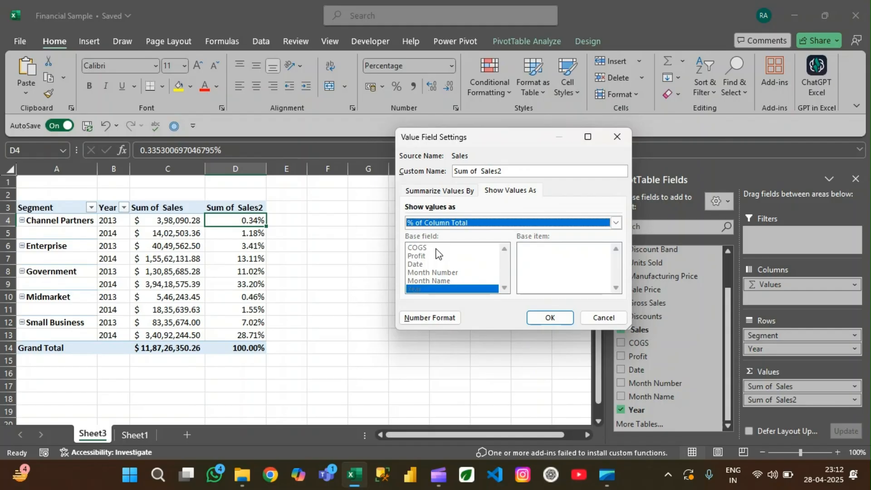
left_click(616, 223)
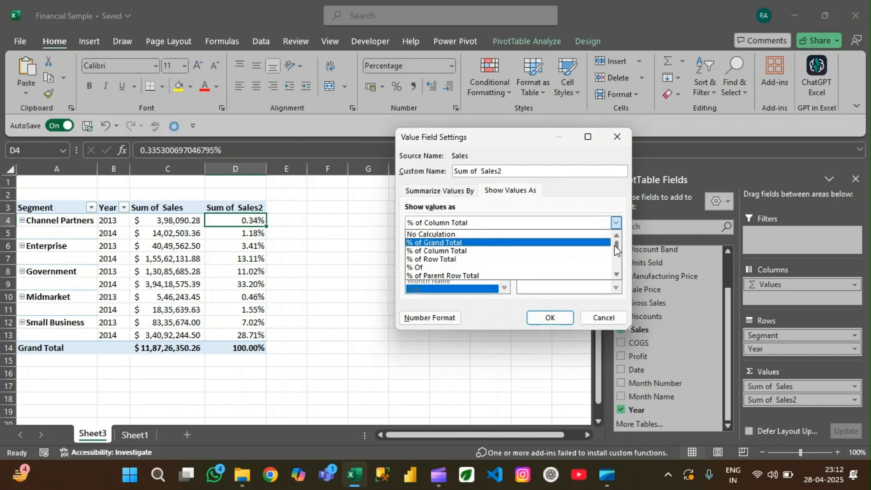
left_click_drag(614, 246, 616, 259)
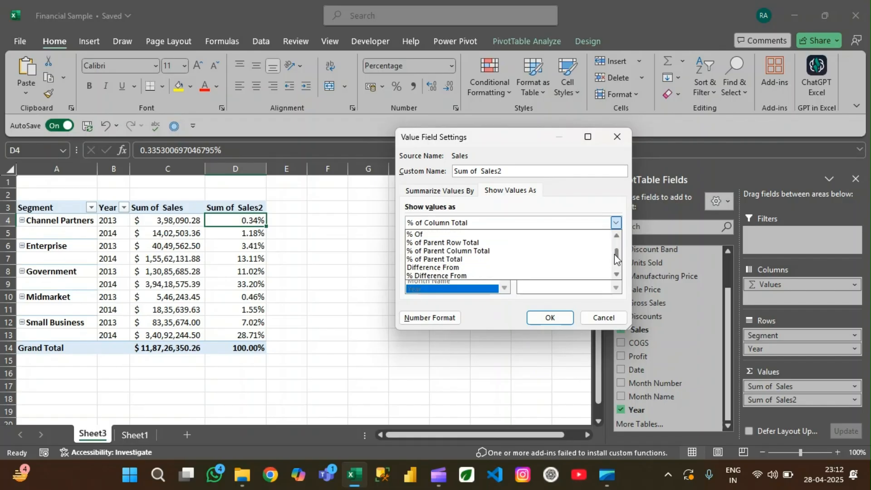
left_click_drag(616, 259, 615, 260)
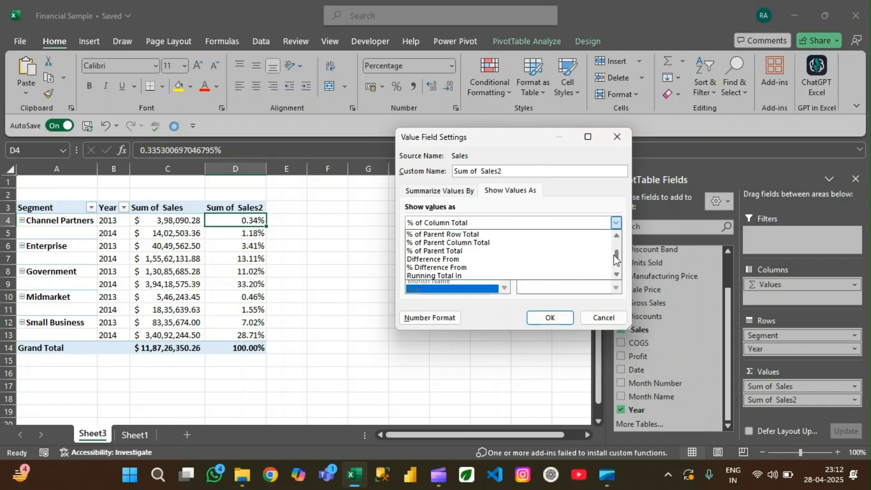
left_click(432, 268)
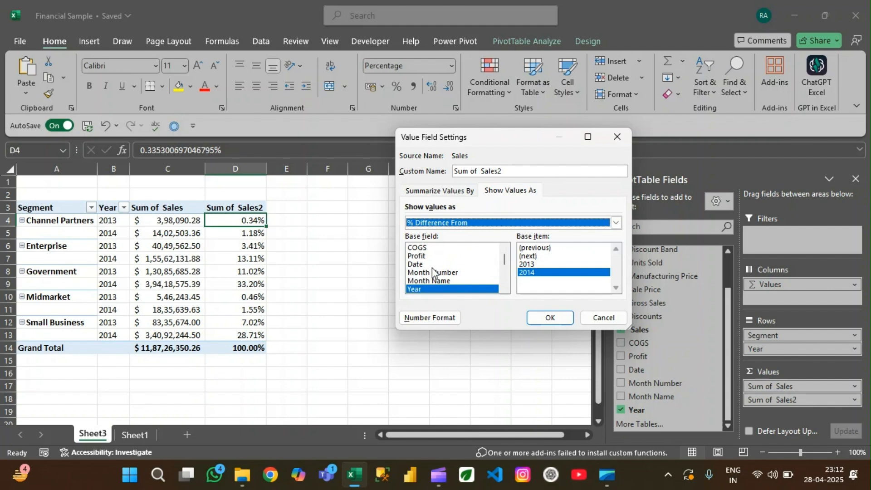
left_click(548, 319)
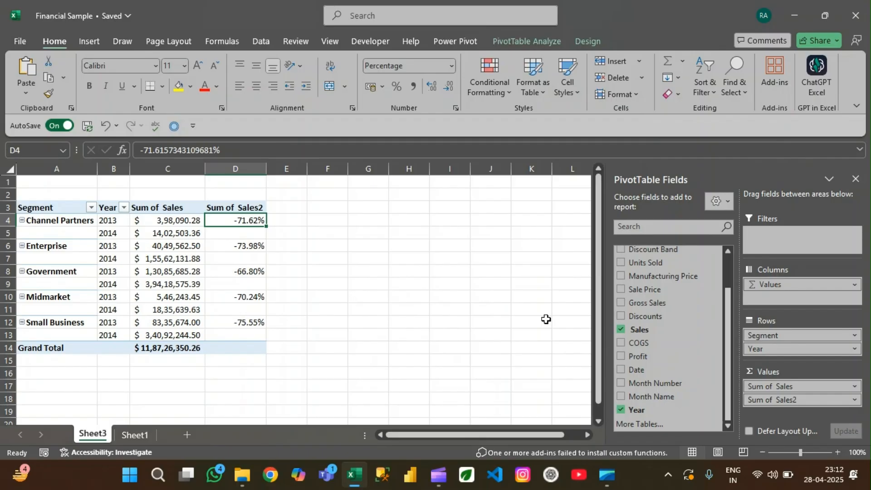
Step: Remove the second Sales field from the PivotTable values, keeping only the original Sales amounts
left_click(854, 400)
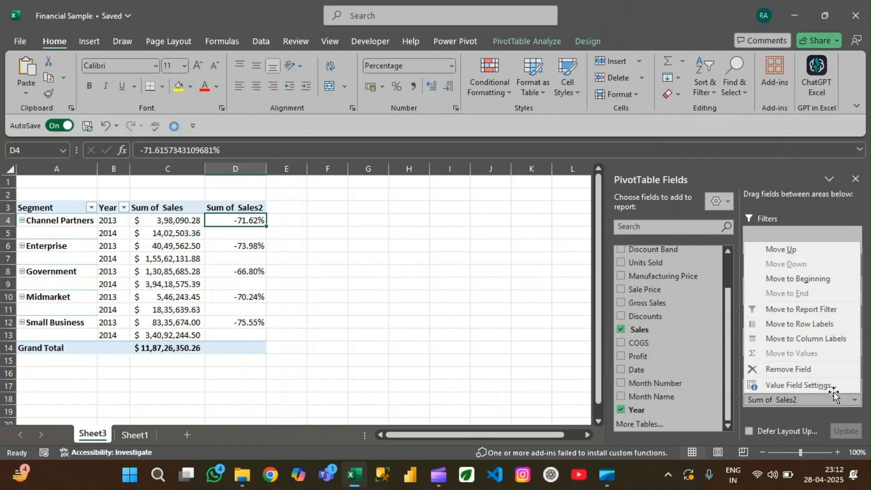
left_click(482, 323)
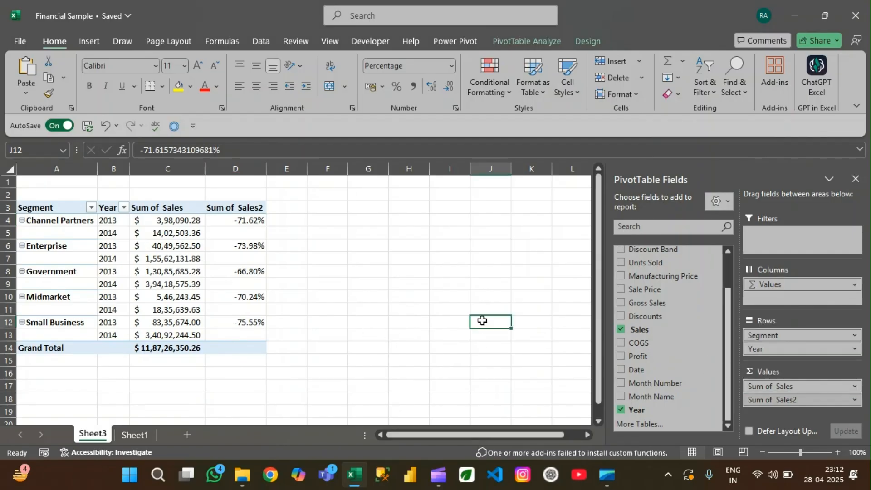
left_click(172, 296)
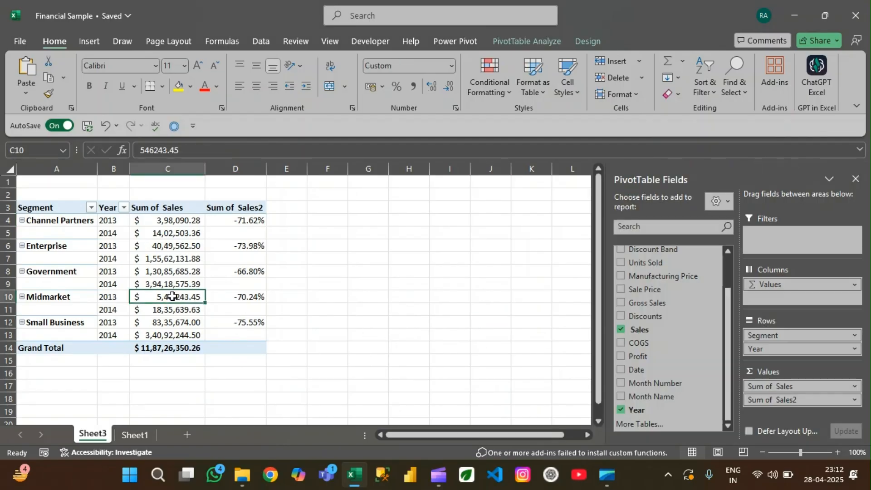
left_click_drag(785, 400, 395, 337)
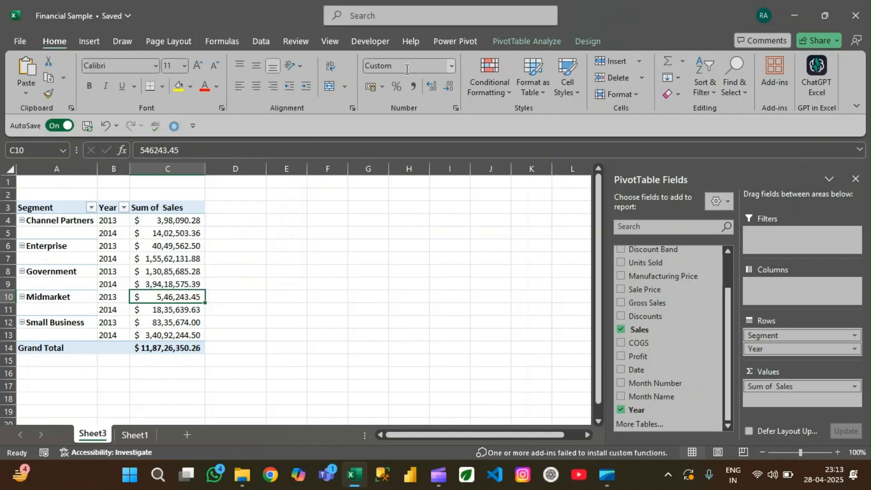
Step: Start a PivotTable calculated field named Price of Product and clear the default 0 from its formula
left_click(535, 40)
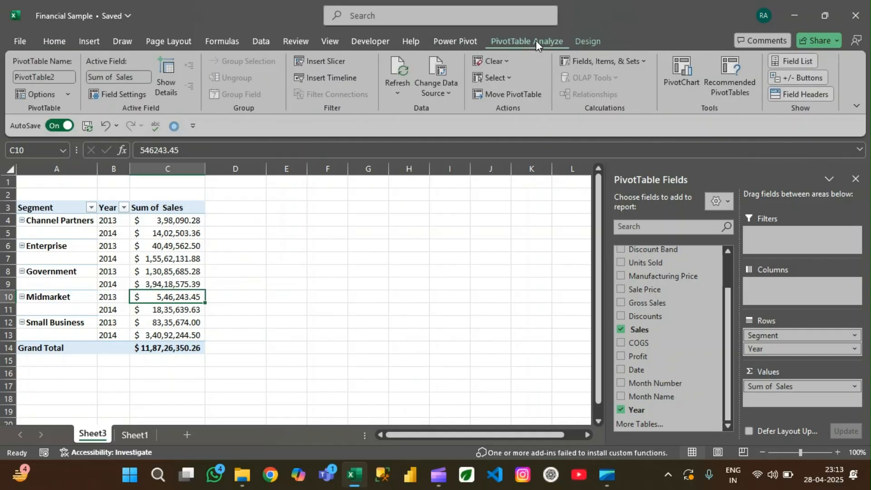
left_click(599, 60)
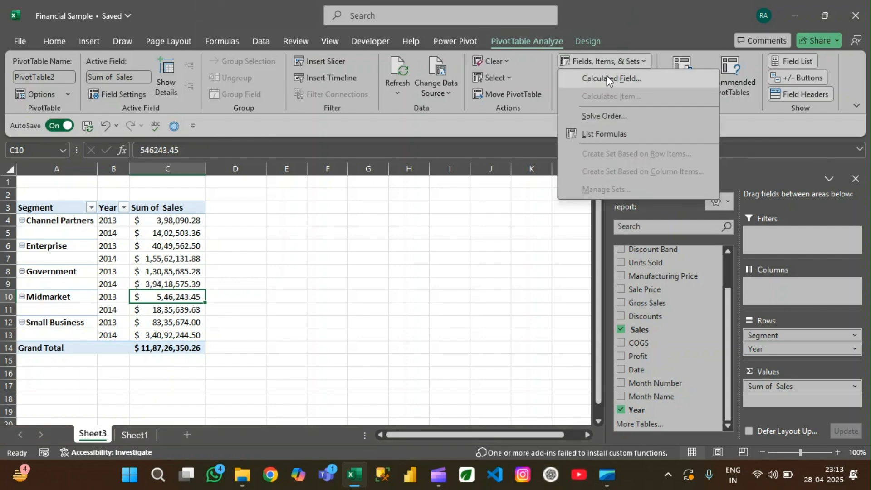
left_click(606, 78)
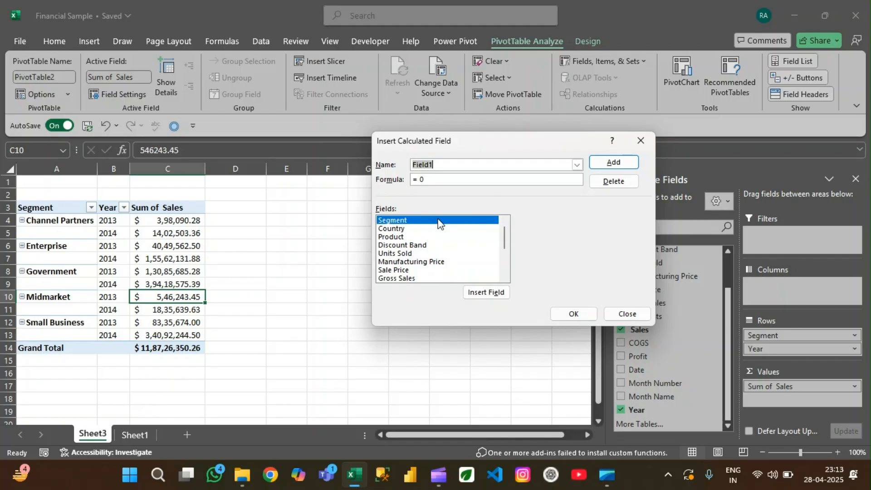
key("BackSpace")
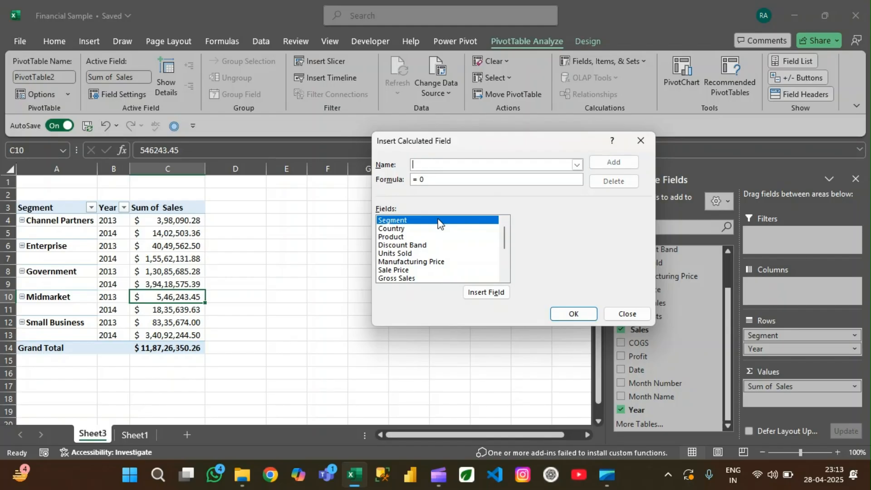
type("Price")
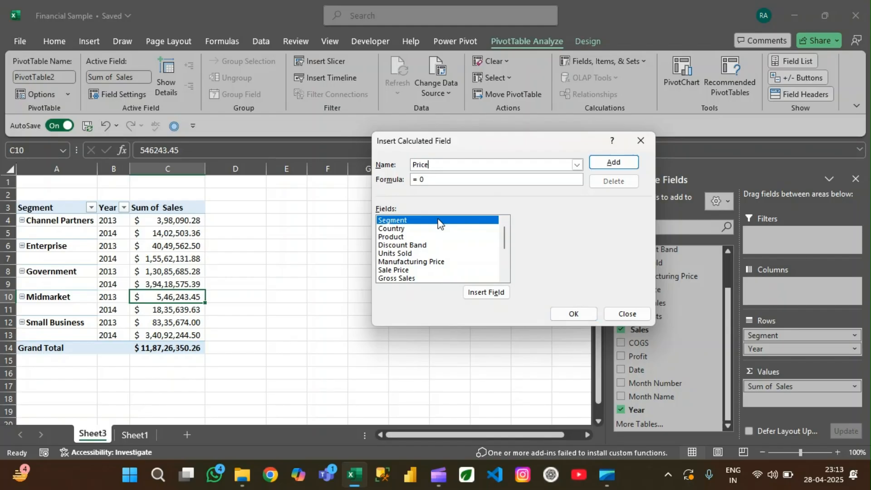
type(" of Product")
left_click(434, 176)
key("BackSpace")
left_click(400, 254)
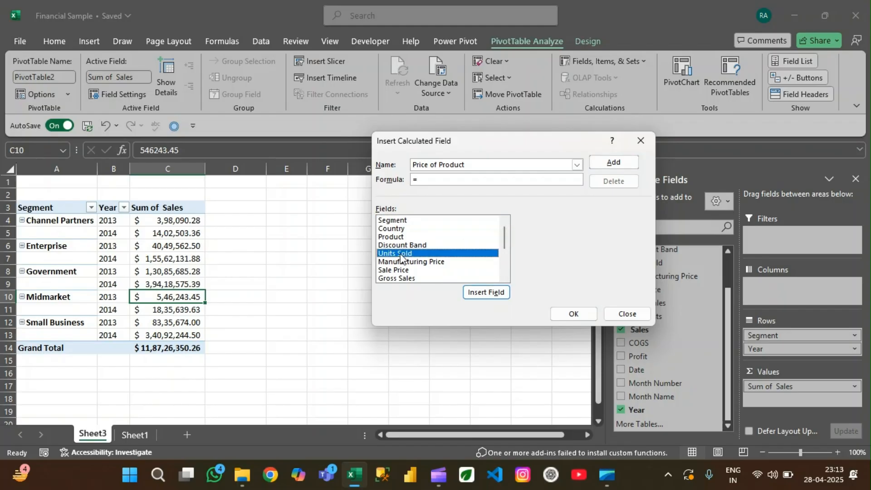
left_click(485, 294)
type("/")
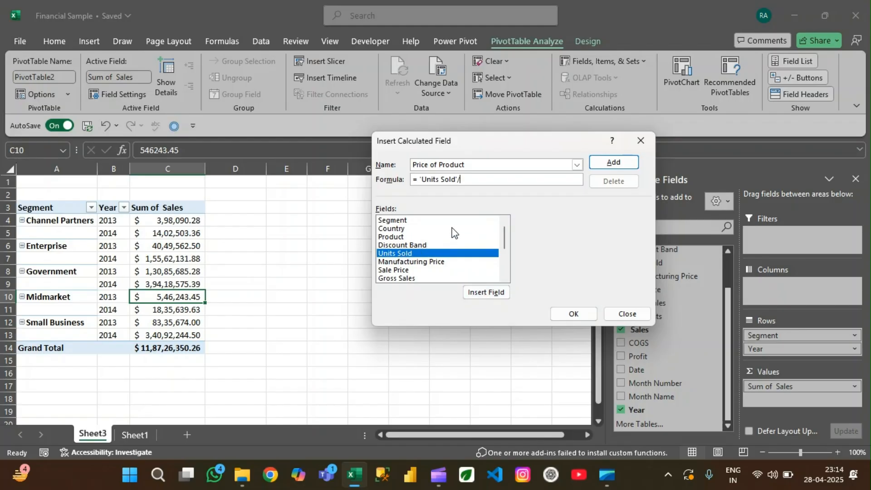
key("BackSpace")
key("BackSpace")
key("BackSpace")
key("BackSpace")
key("BackSpace")
key("BackSpace")
key("BackSpace")
key("BackSpace")
key("BackSpace")
key("BackSpace")
key("BackSpace")
key("BackSpace")
key("BackSpace")
Step: Set the calculated field's formula to Sales divided by Units Sold and add Price of Product to the PivotTable
left_click_drag(503, 236, 502, 243)
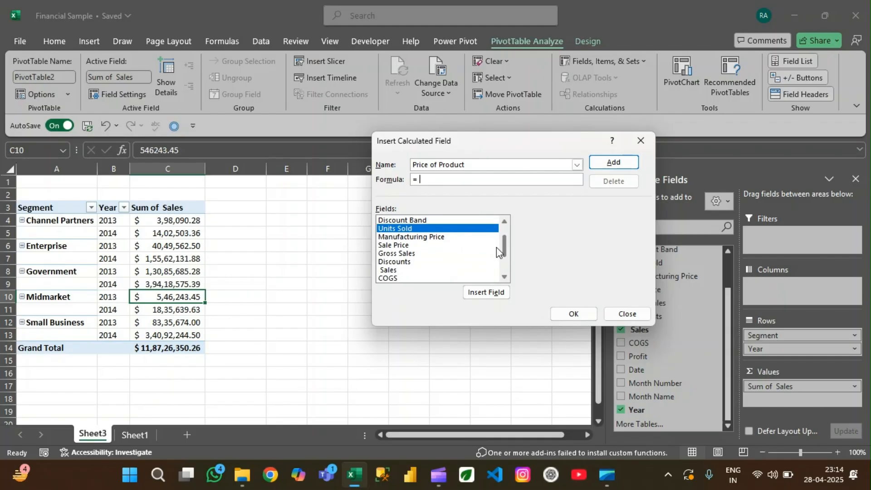
left_click(389, 271)
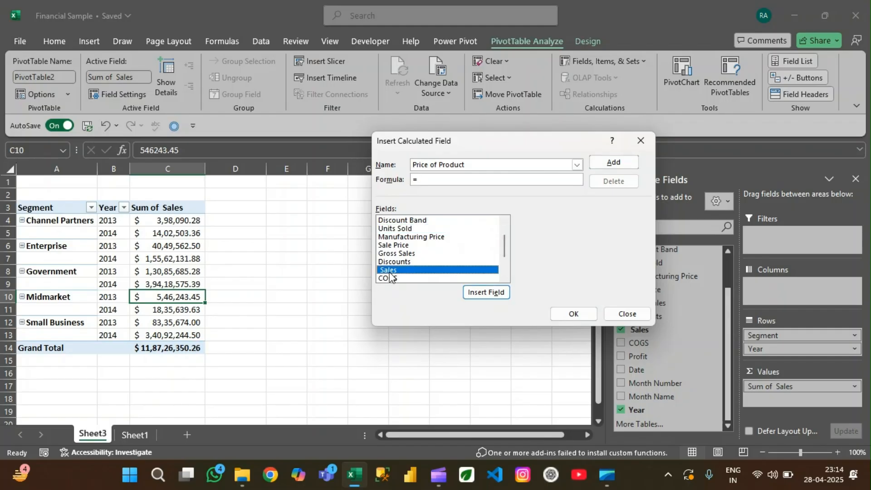
left_click(482, 294)
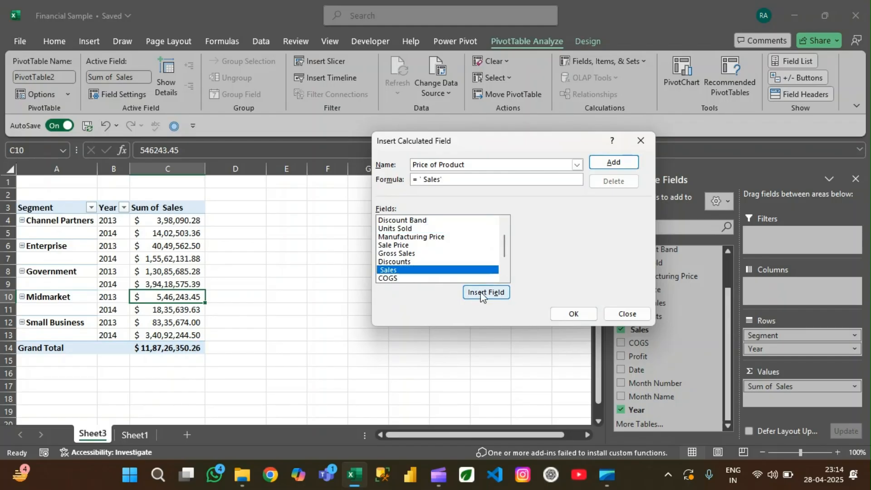
type("/")
left_click_drag(505, 252, 501, 230)
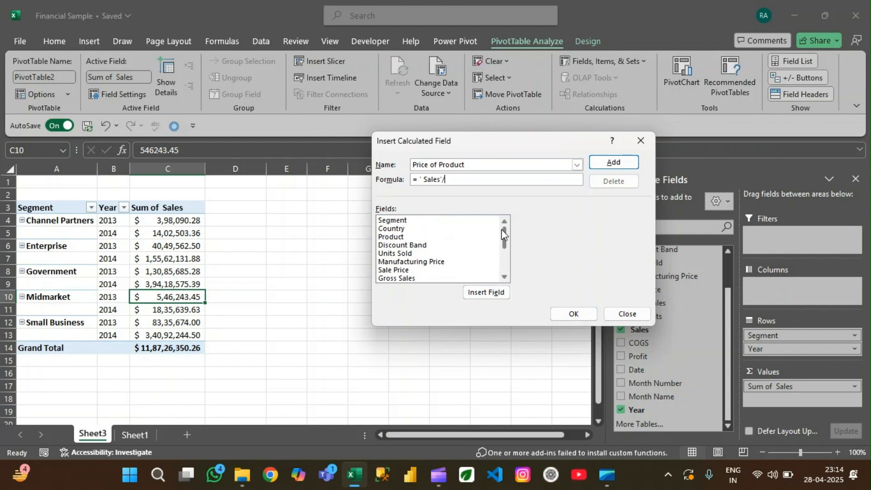
left_click(391, 253)
left_click(477, 295)
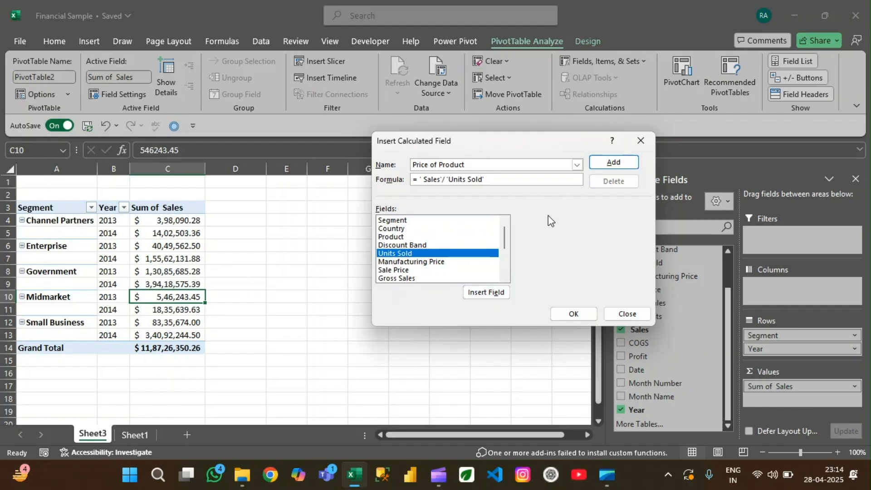
left_click(607, 167)
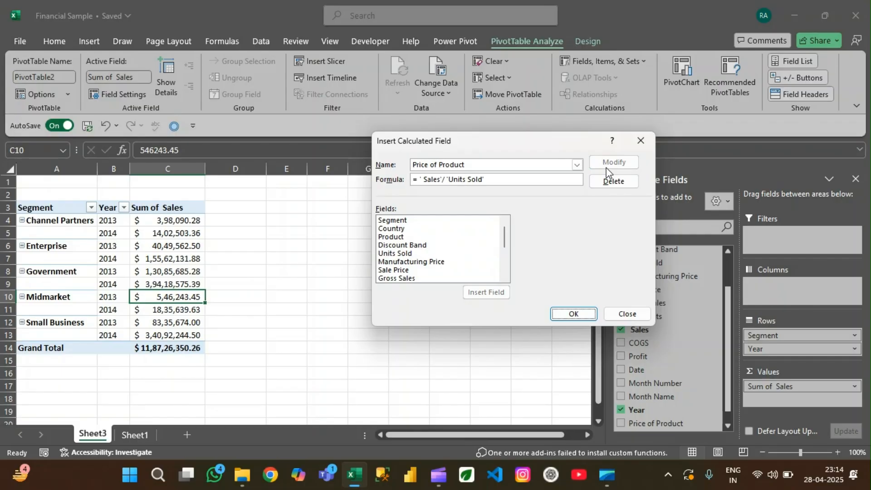
left_click(572, 314)
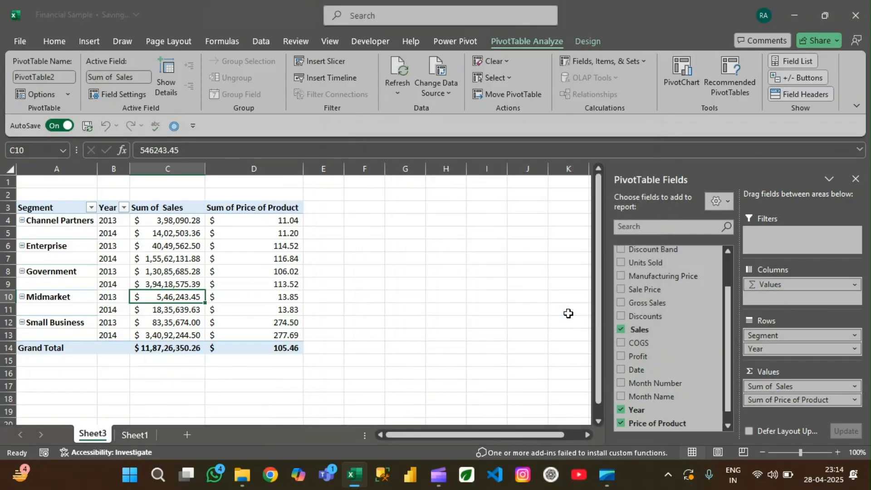
Step: Examine the Price of Product values for the Channel Partners and Enterprise rows
left_click(257, 220)
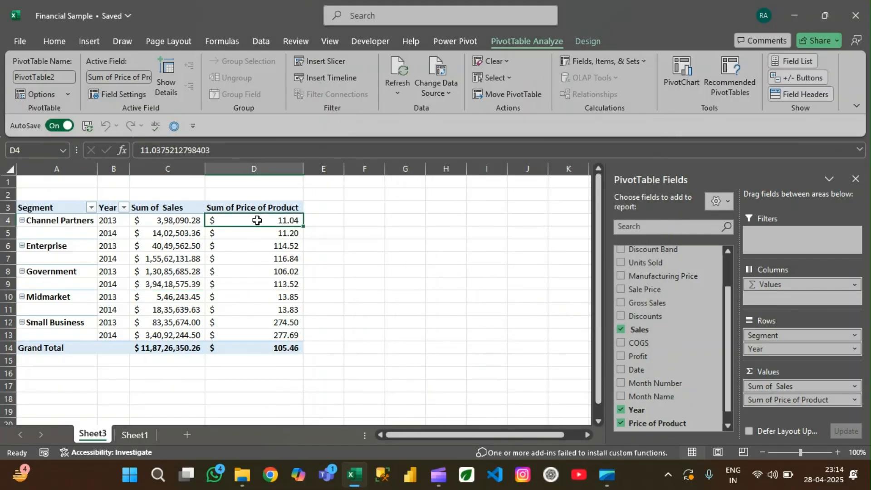
mouse_move(257, 219)
key("Down")
key("Up")
key("Down")
key("Down")
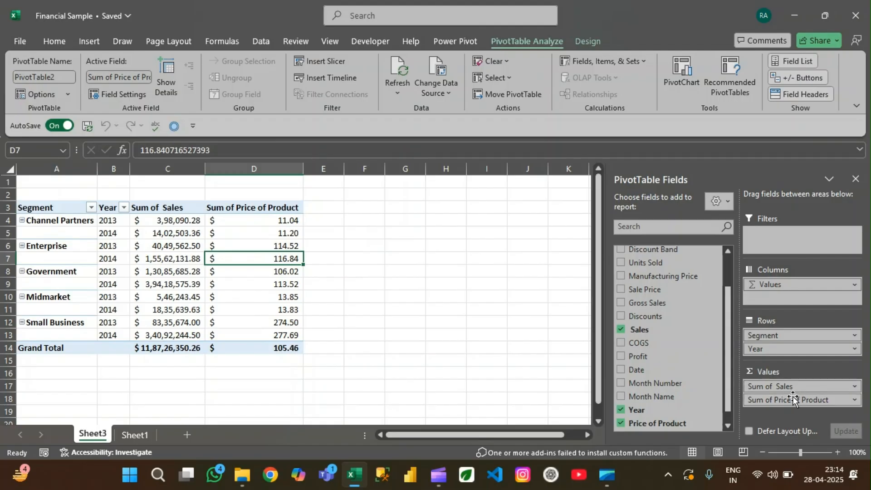
Step: Empty the PivotTable by removing the Price of Product, Sales, Year and Segment fields
left_click_drag(789, 401, 684, 341)
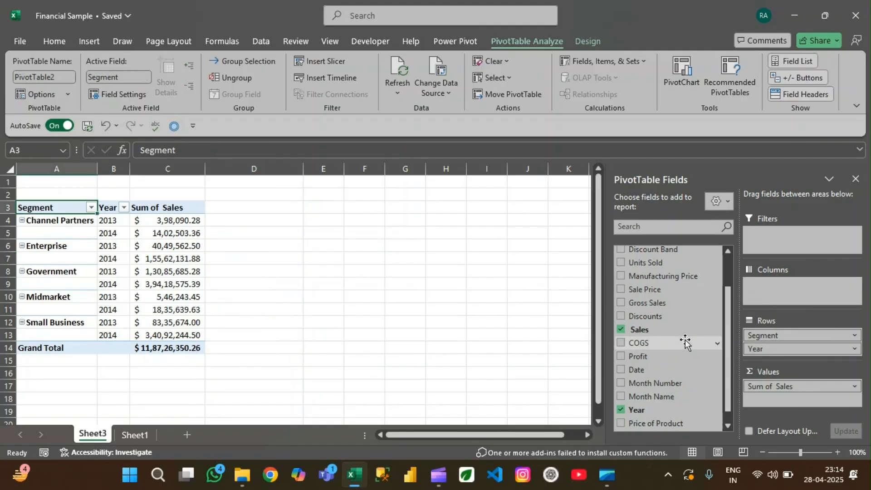
left_click(621, 329)
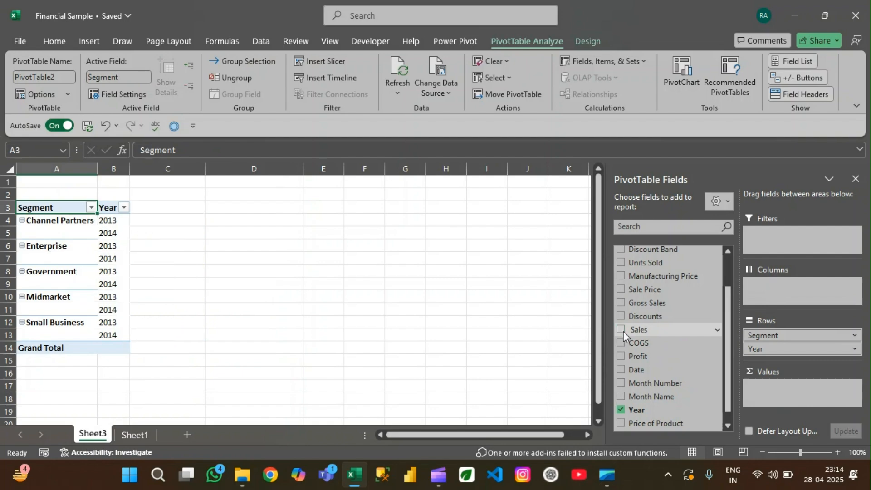
left_click(622, 410)
scroll(624, 342, "up", 2)
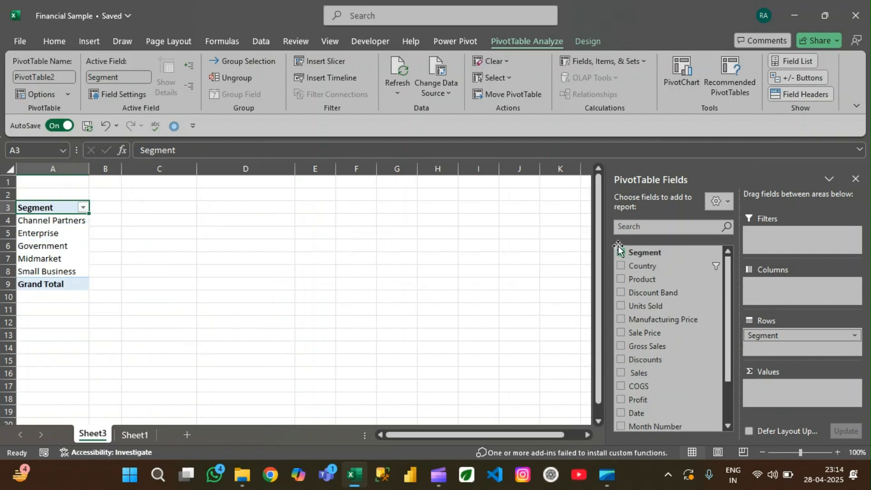
left_click(619, 252)
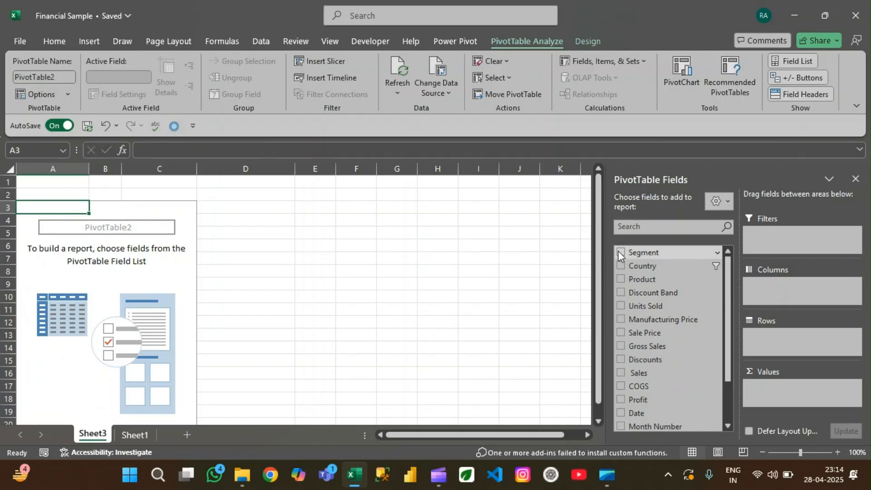
Step: List Product in the PivotTable rows and add Price of Product as the value field
left_click(619, 279)
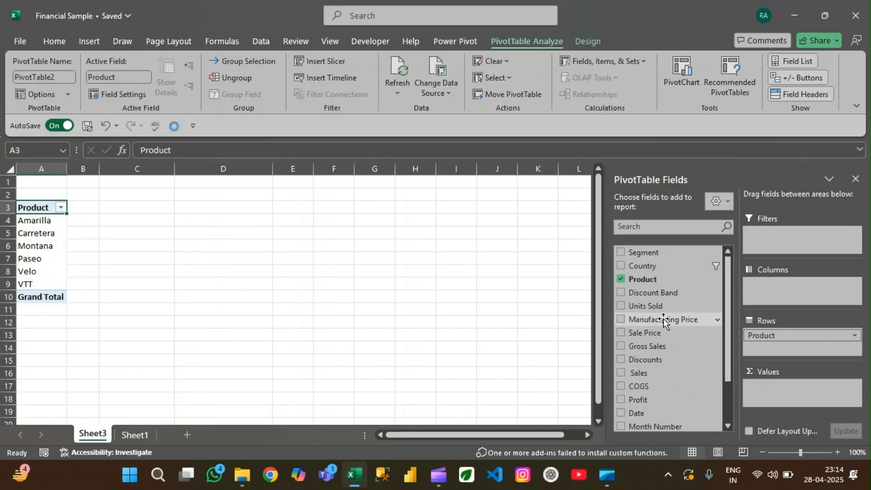
scroll(661, 363, "down", 2)
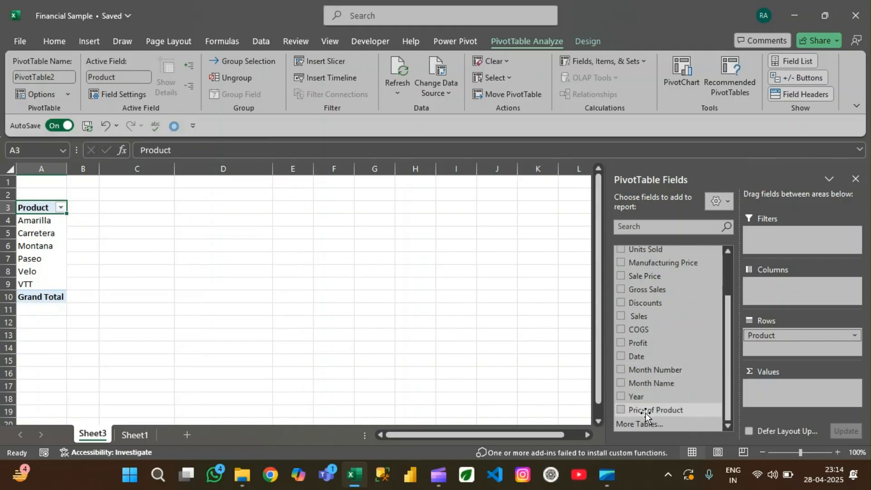
left_click_drag(653, 409, 786, 343)
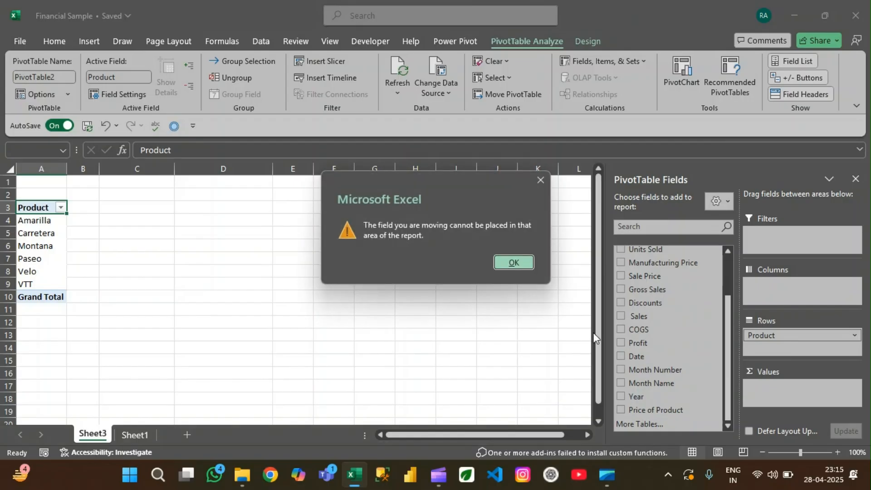
left_click(513, 263)
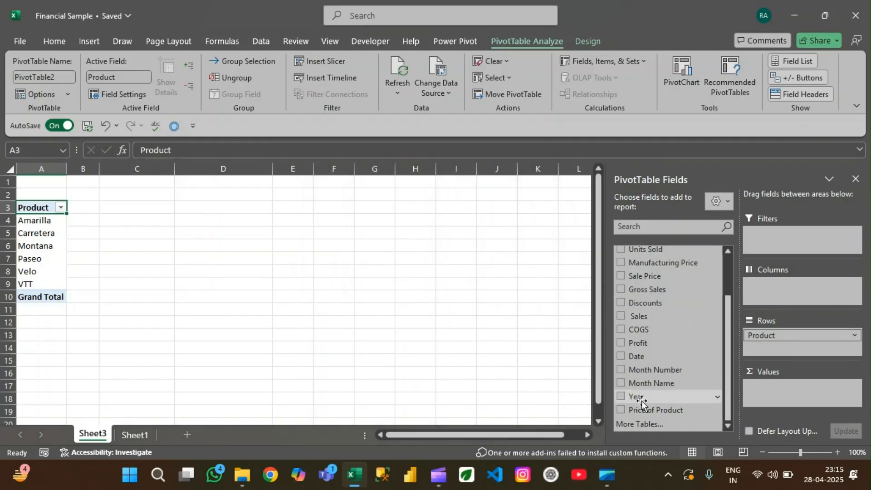
left_click_drag(652, 410, 770, 401)
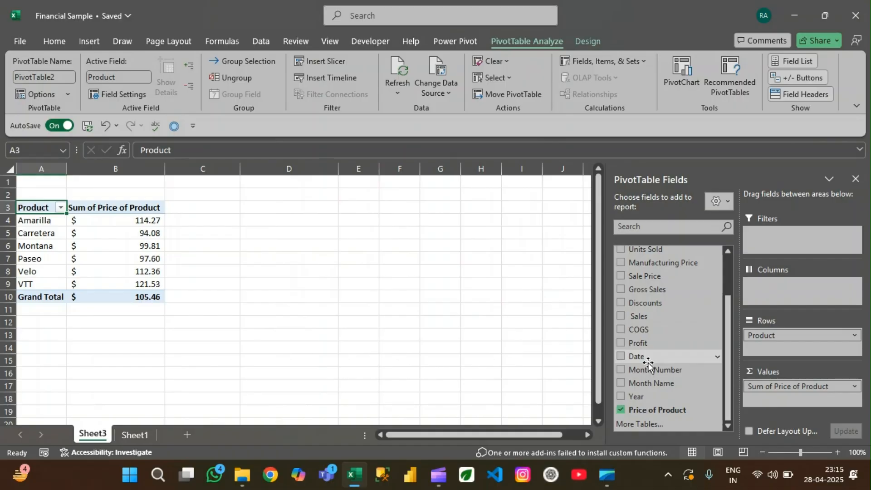
Step: Add Sale Price as a row field beneath Product and compare it with Price of Product for Amarilla
scroll(651, 340, "up", 1)
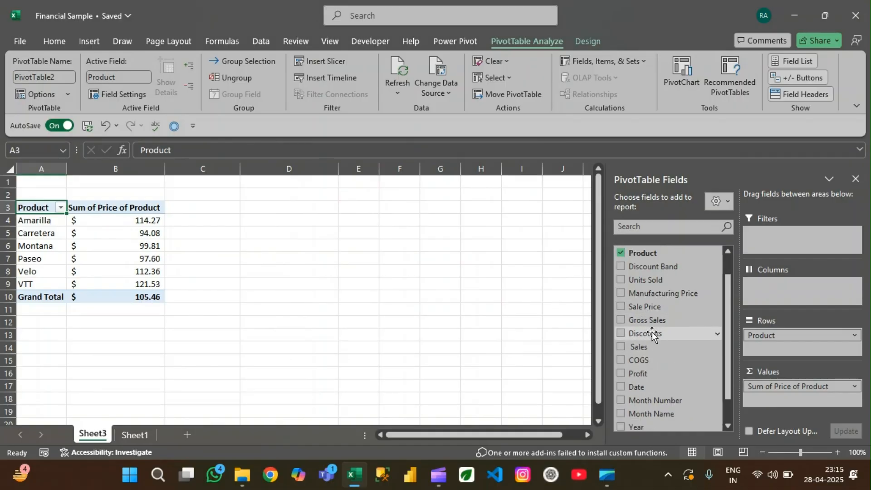
left_click_drag(653, 307, 798, 347)
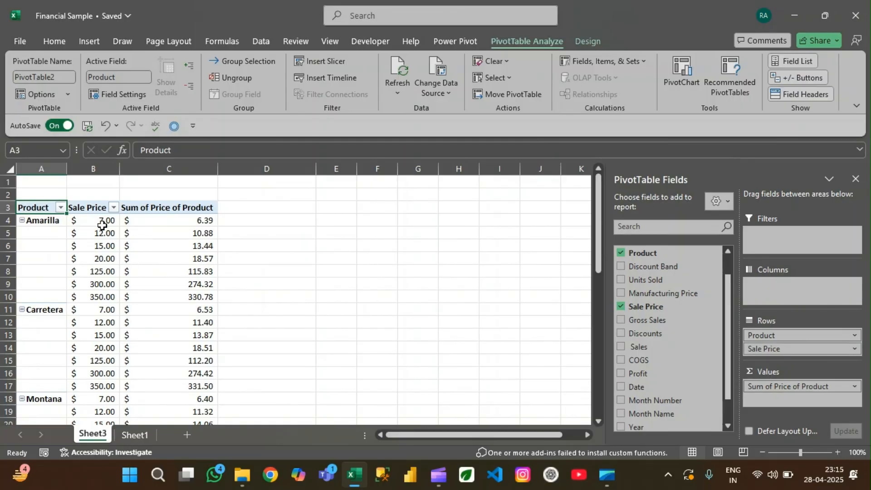
left_click(161, 222)
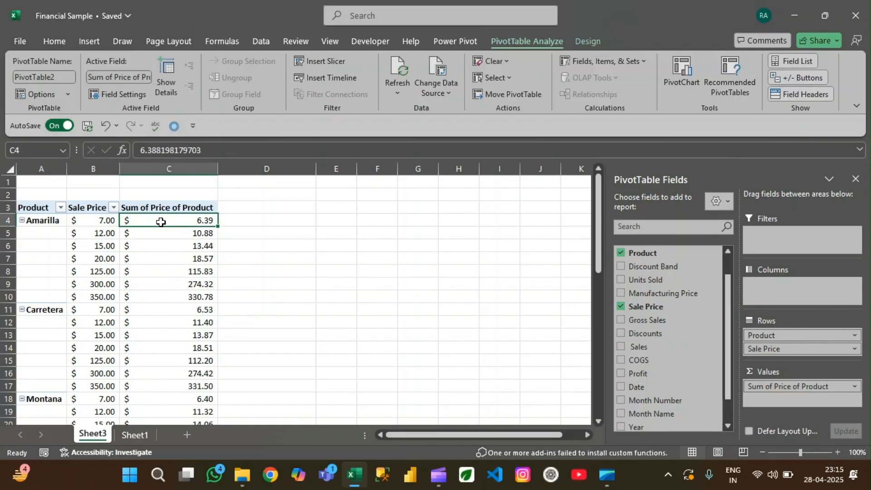
key("Left")
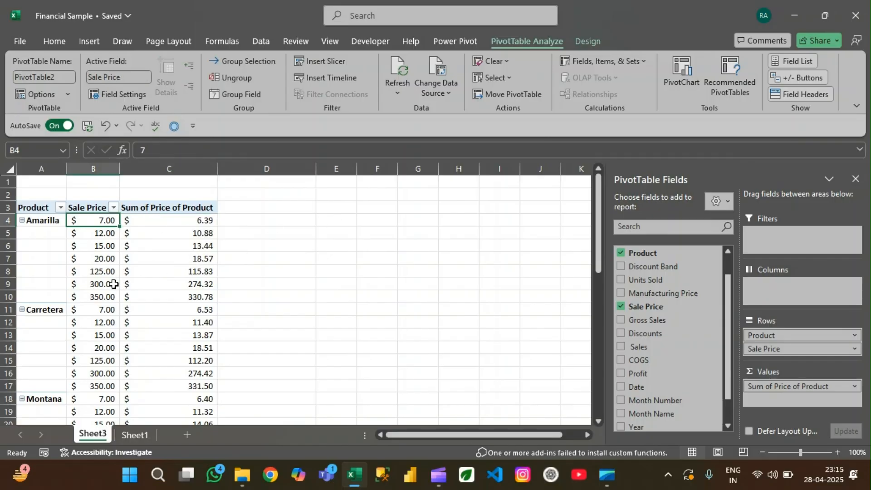
left_click(171, 296)
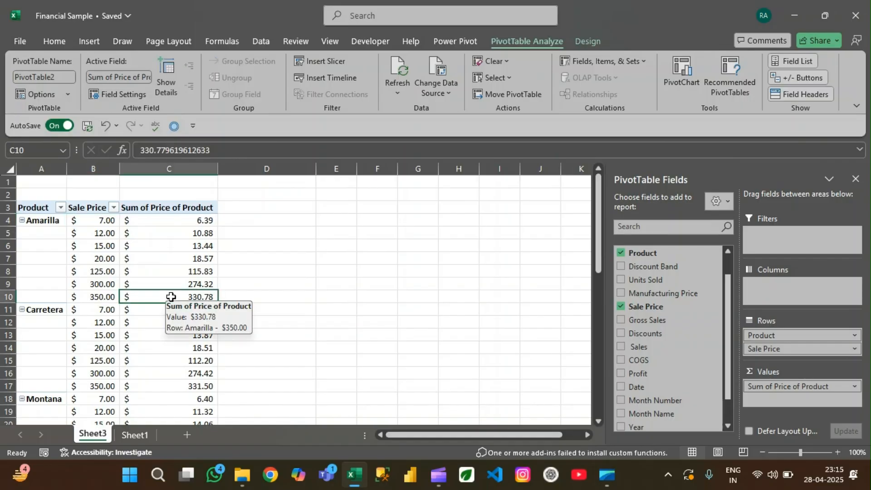
left_click(104, 297)
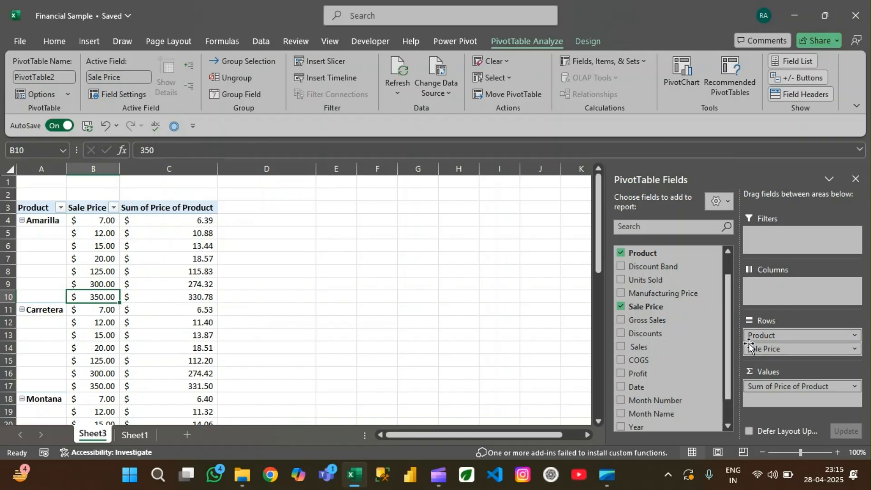
Step: Move Sale Price from the rows to the values, and take it out of the PivotTable
left_click_drag(763, 347, 769, 399)
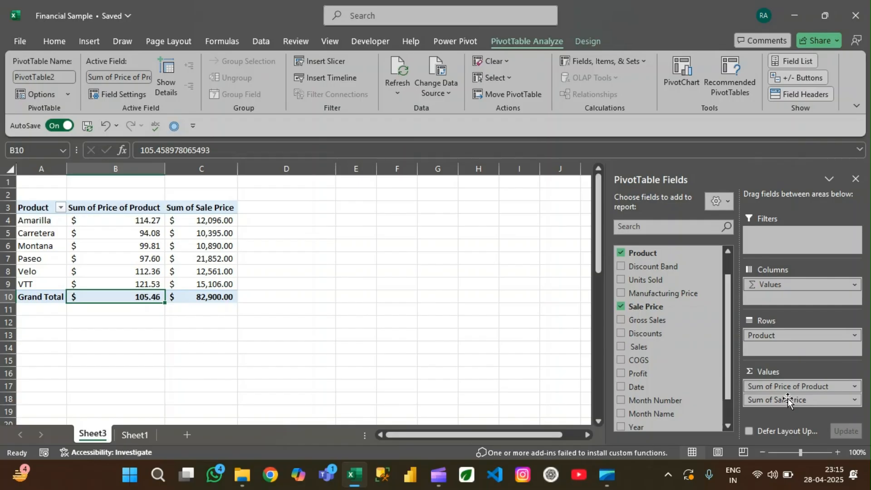
left_click_drag(787, 399, 653, 391)
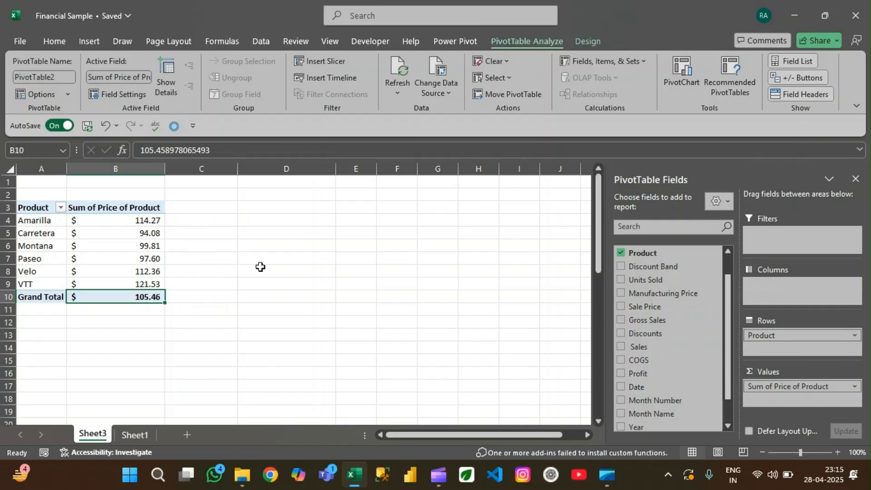
key("Up")
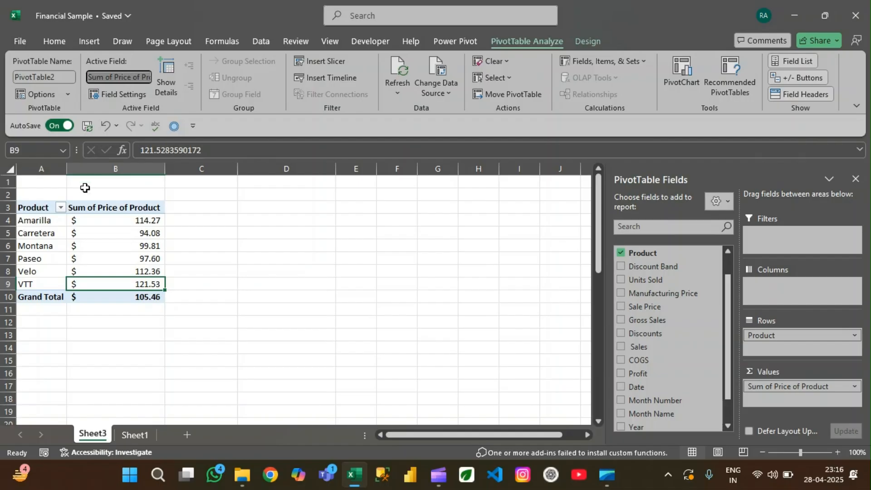
Step: Rename the Sum of Price of Product value field to a person's first name
left_click(98, 208)
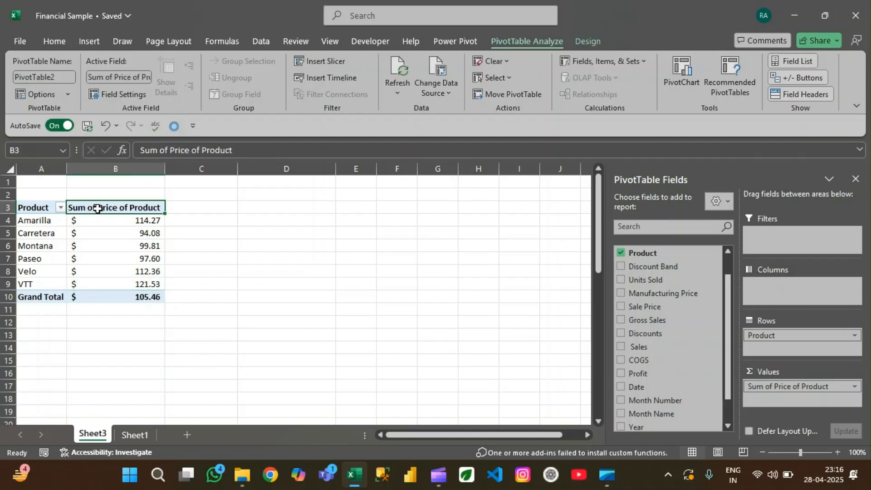
left_click(117, 76)
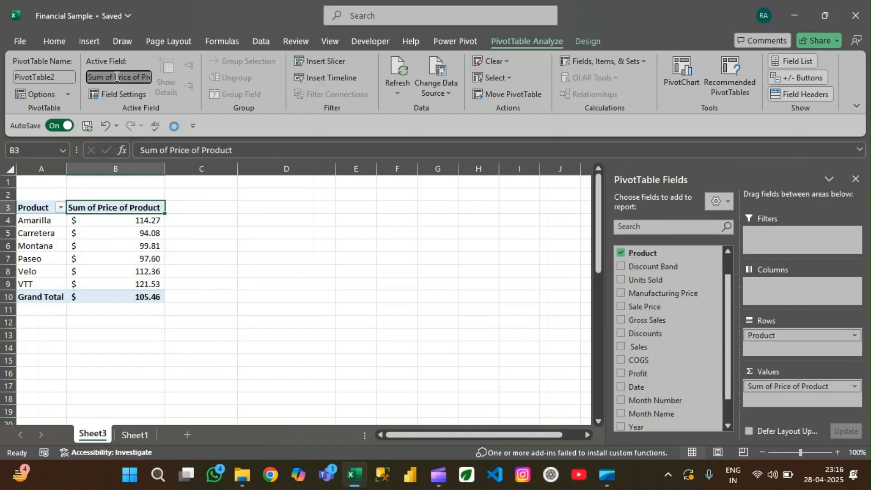
type("Rizwan")
key("Return")
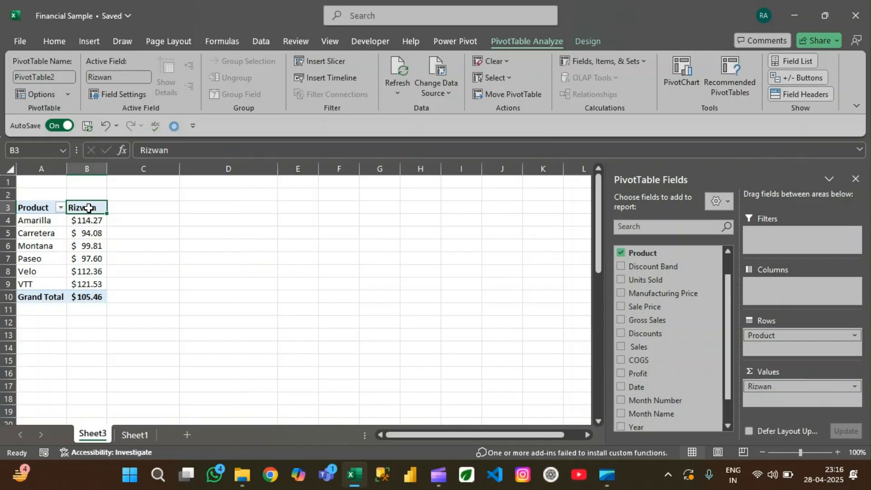
key("Right")
key("Left")
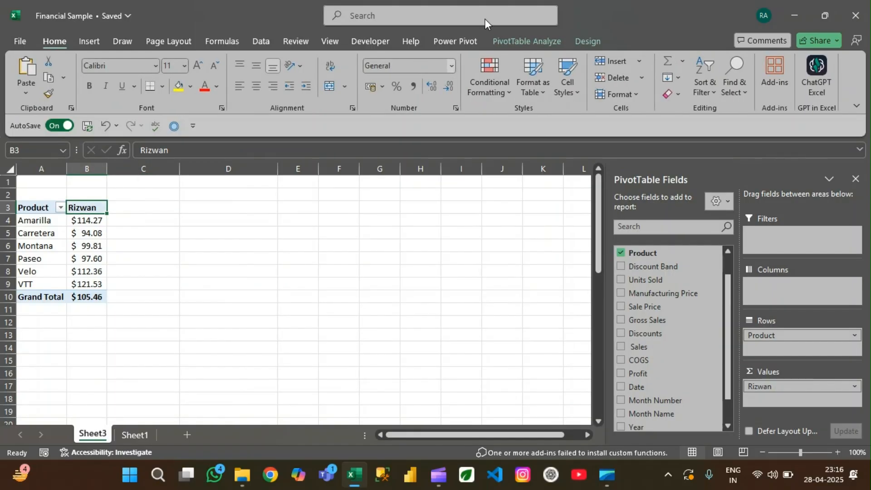
left_click(547, 40)
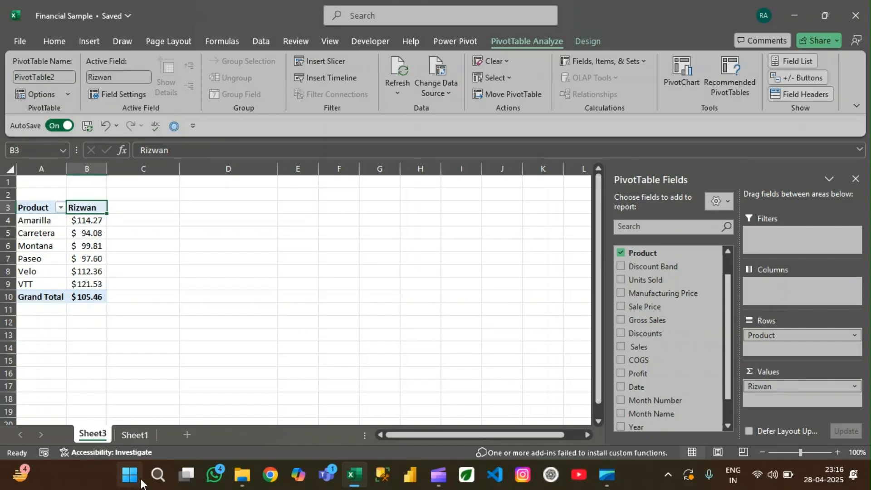
left_click(138, 436)
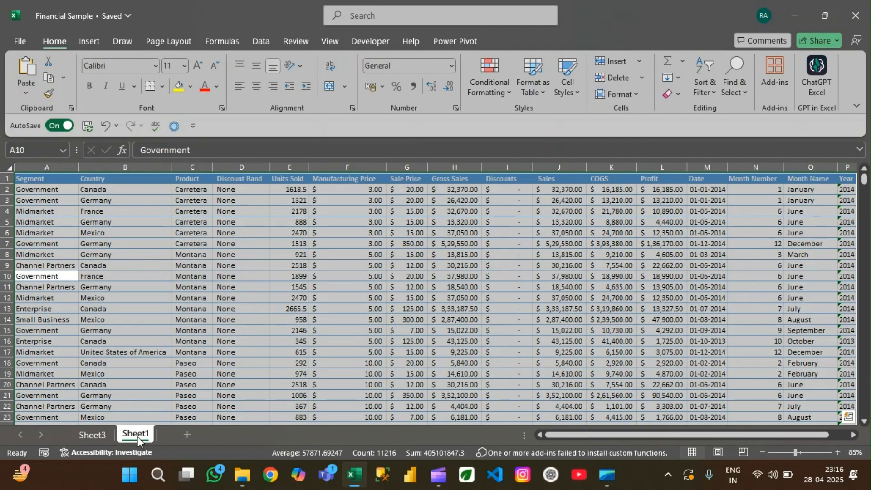
left_click(284, 329)
left_click(93, 435)
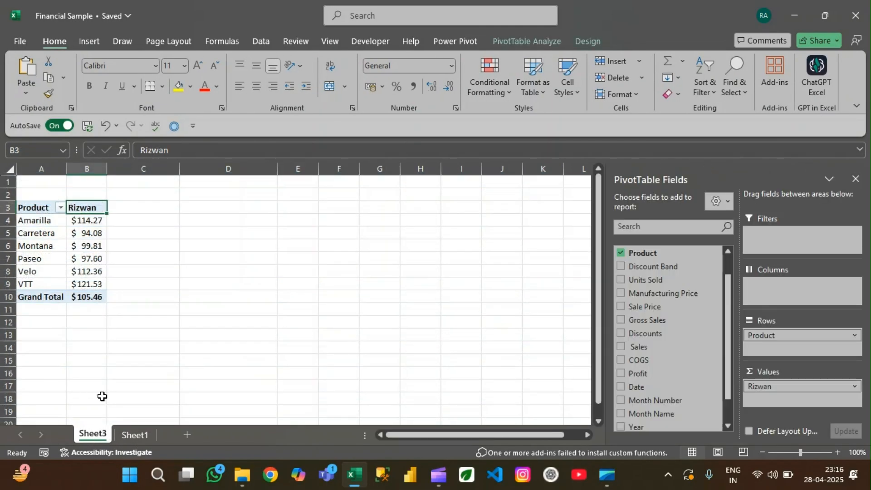
left_click(515, 43)
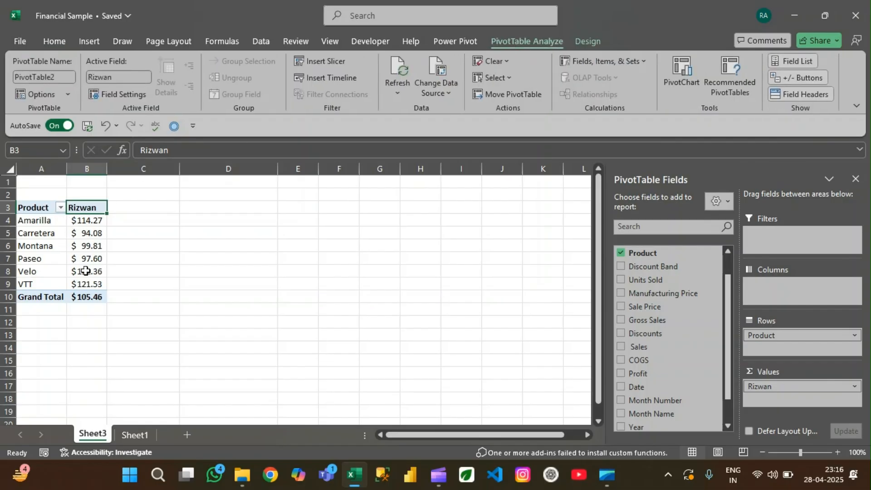
Step: Duplicate the last six source records on Sheet1, rows 696 to 701, directly below the data starting at row 702
left_click(133, 436)
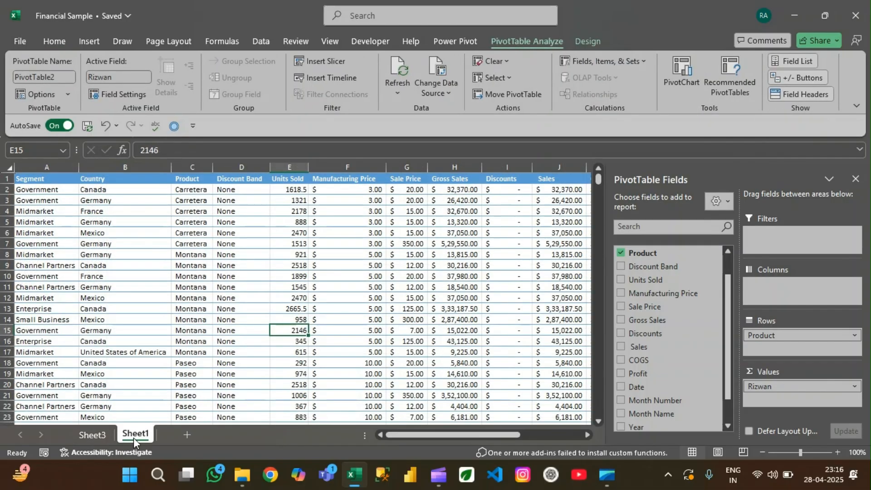
left_click(184, 327)
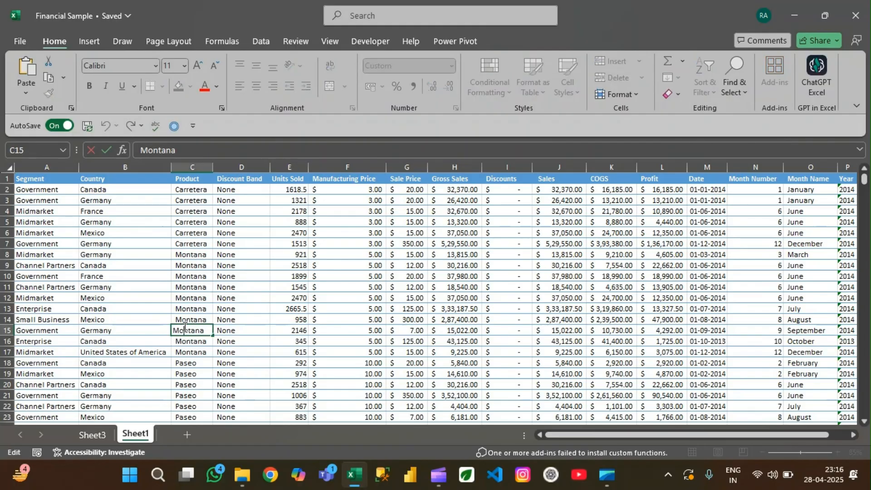
key("Left")
key("Left")
key("ctrl+Down")
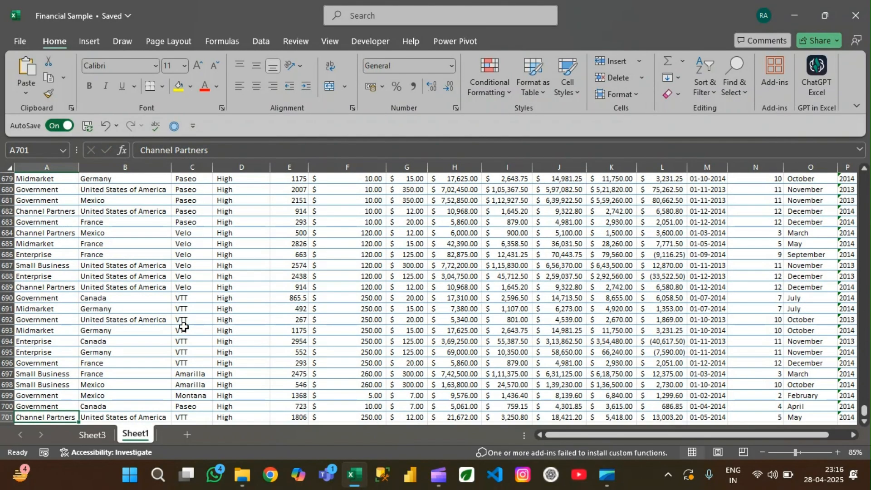
key("shift+Up")
key("shift+Up")
key("shift+Up")
key("shift+Up")
key("shift+Up")
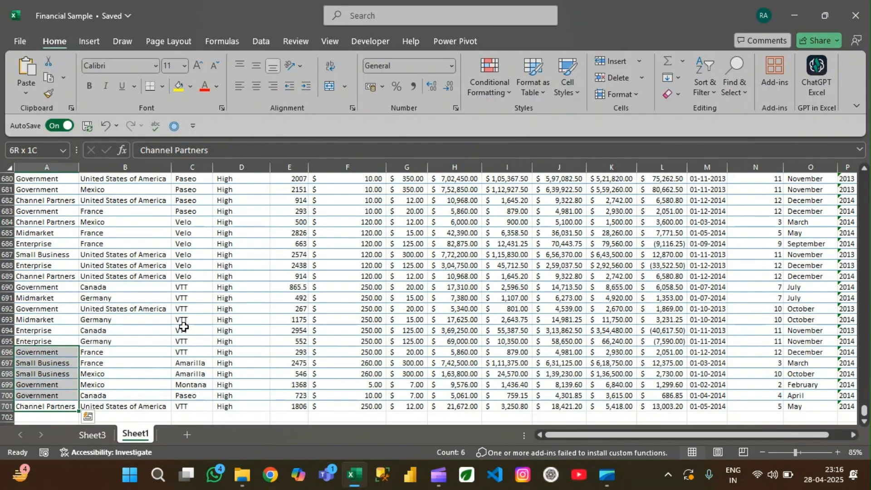
key("ctrl+shift+Right")
key("ctrl+c")
key("Down")
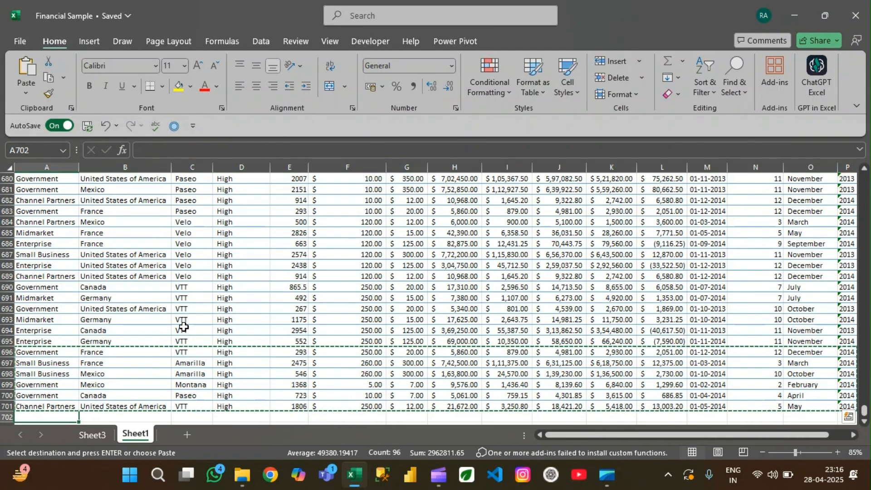
key("ctrl+v")
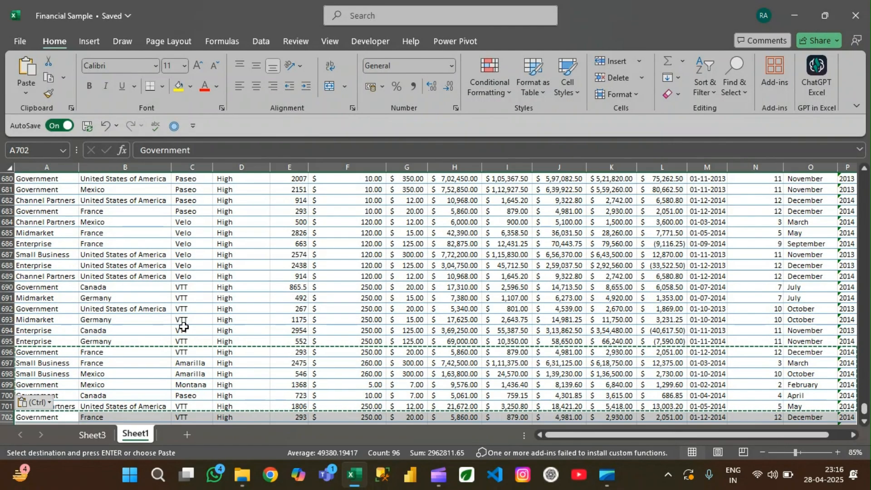
scroll(183, 327, "down", 4)
key("Escape")
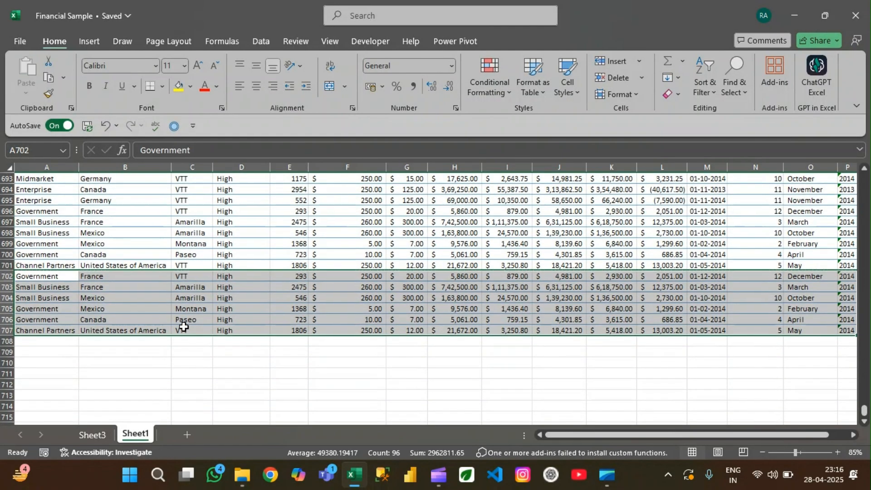
Step: Locate the last source record on Sheet1, and refresh the PivotTable on Sheet3
key("Left")
key("ctrl+Down")
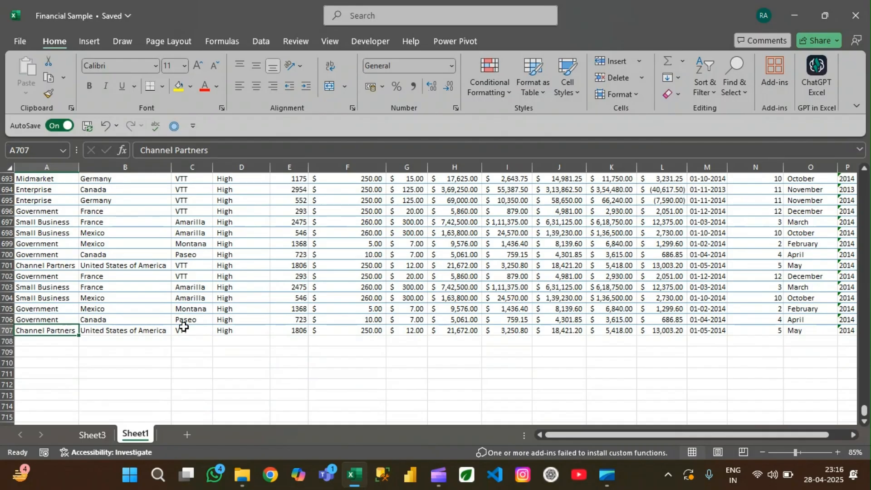
key("Right")
key("Left")
key("ctrl+Page_Up")
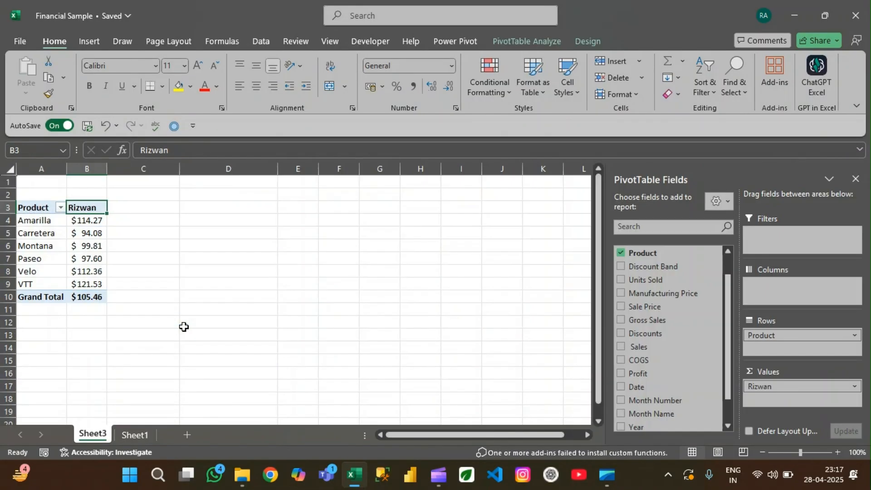
left_click(524, 41)
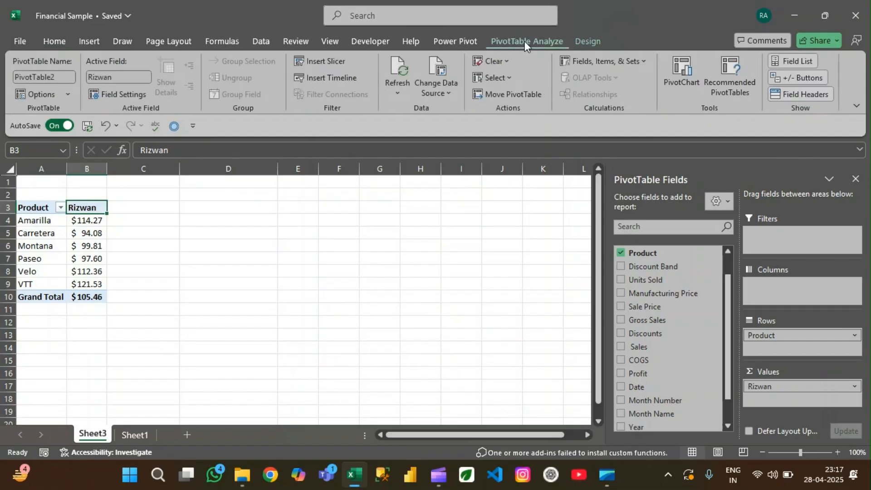
left_click(395, 65)
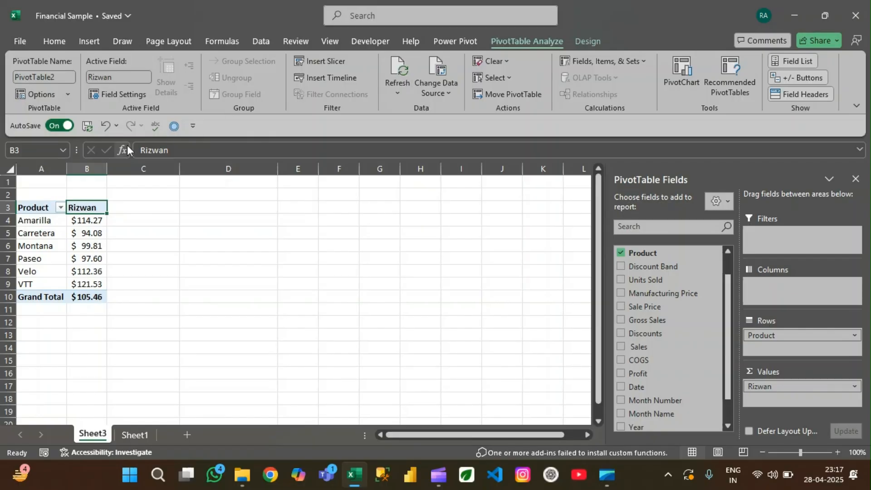
Step: Extend the PivotTable's source range to Sheet1!$A$1:$P$708 and review the values down to the Grand Total
left_click(444, 85)
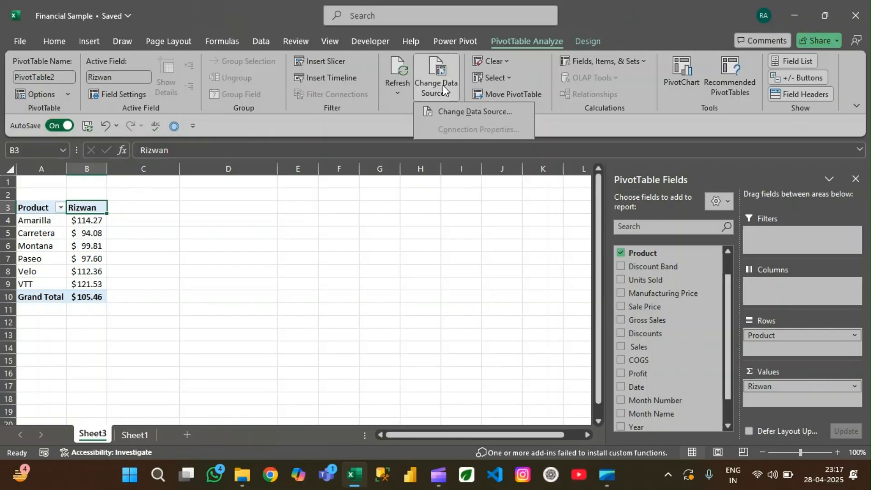
left_click(449, 114)
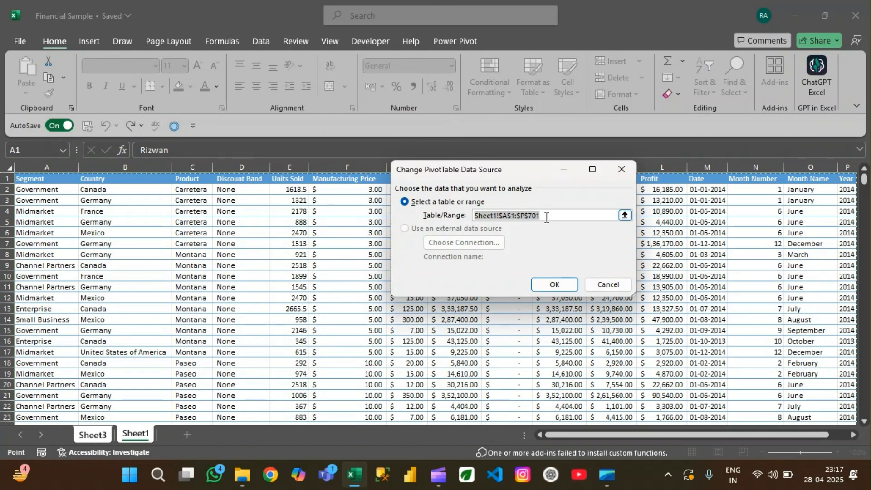
left_click(546, 218)
key("F2")
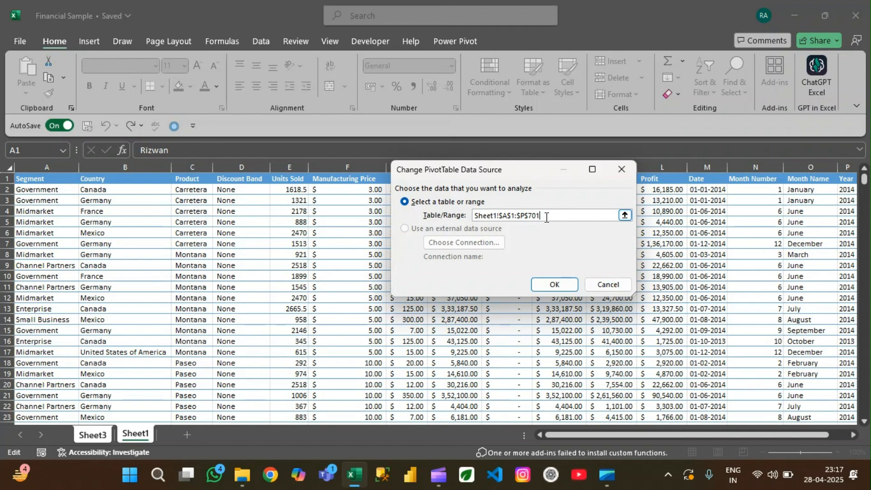
key("BackSpace")
type("8")
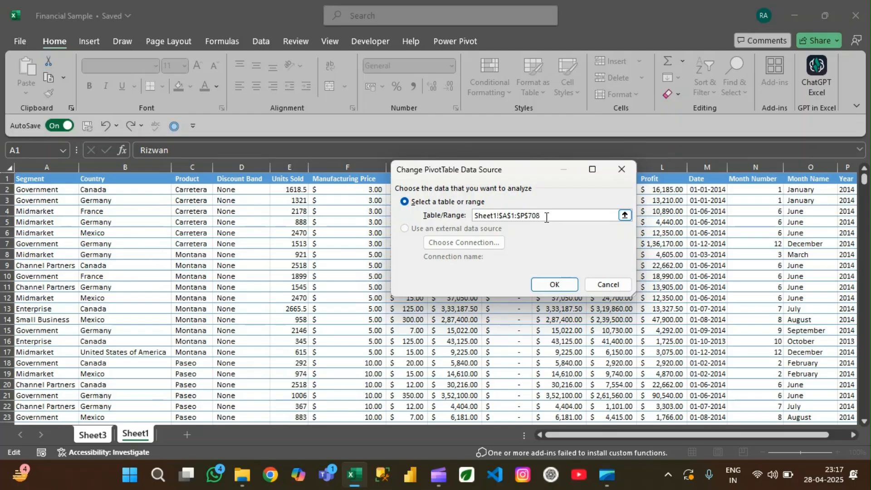
left_click(551, 285)
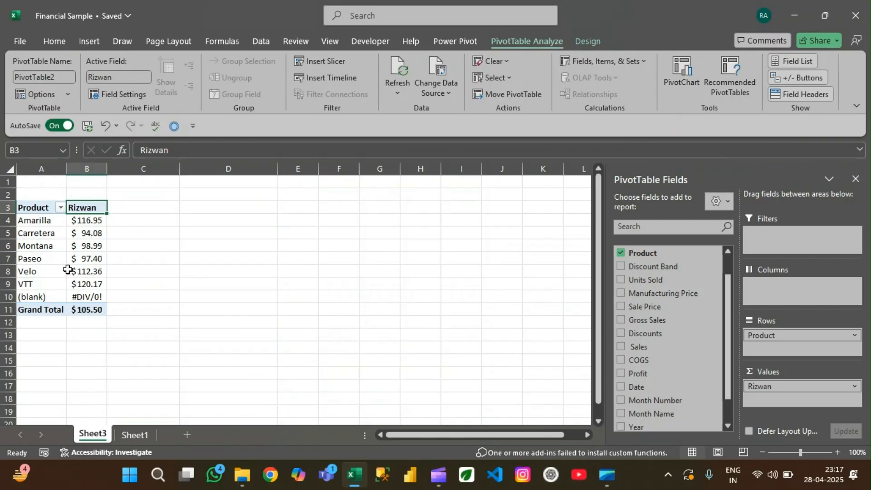
key("Down")
key("ctrl+Down")
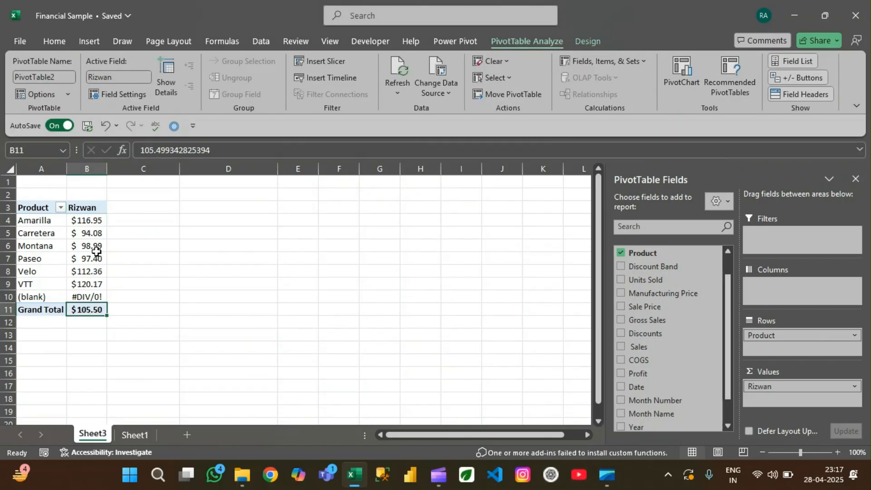
key("ctrl+Up")
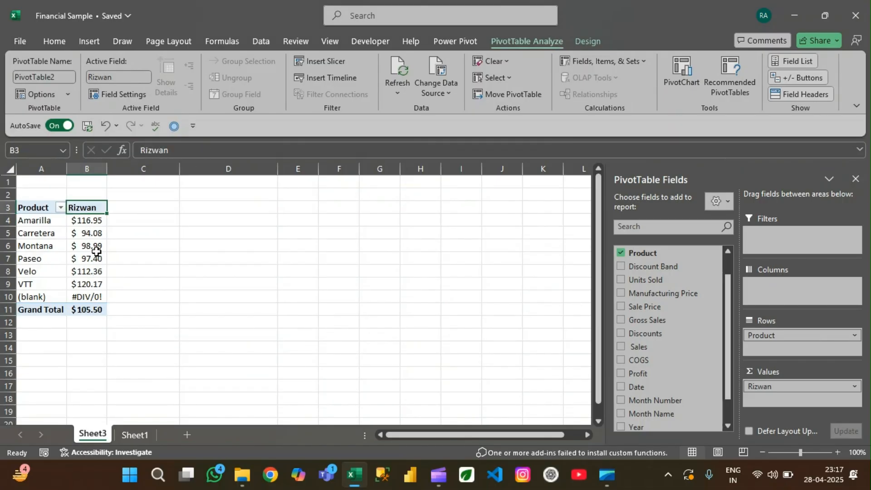
Step: Clear the contents of the source records in rows 700 to 707 on Sheet1, across all data columns
key("ctrl+Page_Down")
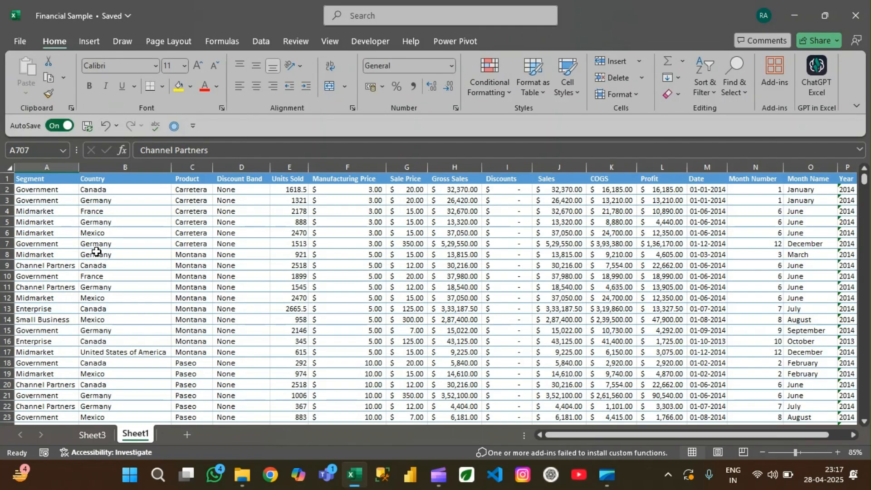
key("ctrl+Down")
key("Left")
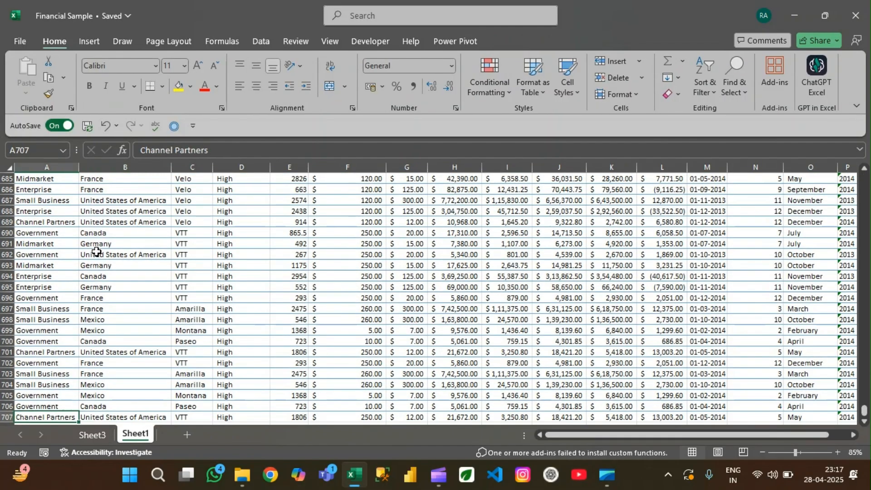
key("shift+Up")
key("shift+Up")
key("shift+Up")
key("shift+Up")
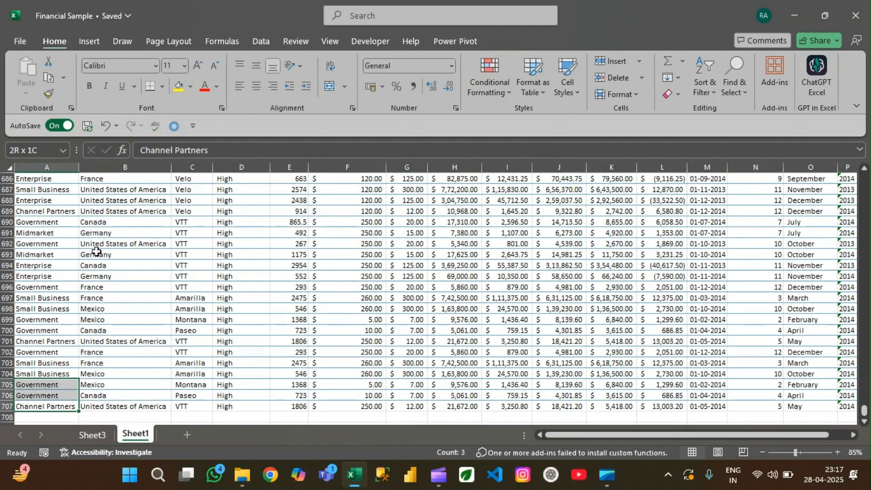
key("shift+Up")
key("shift+Up")
key("shift+Up")
key("ctrl+shift+Right")
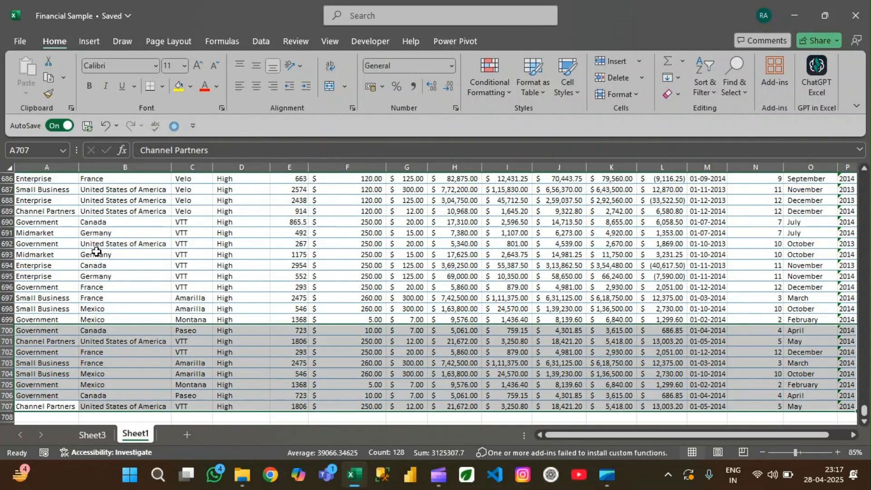
key("Delete")
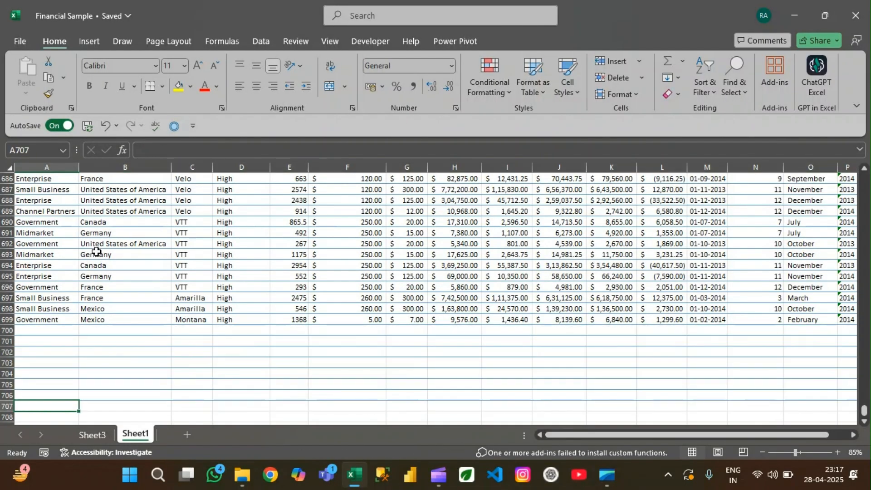
Step: Refresh the PivotTable on Sheet3 and check its source range, leaving the range as it is
key("ctrl+Page_Up")
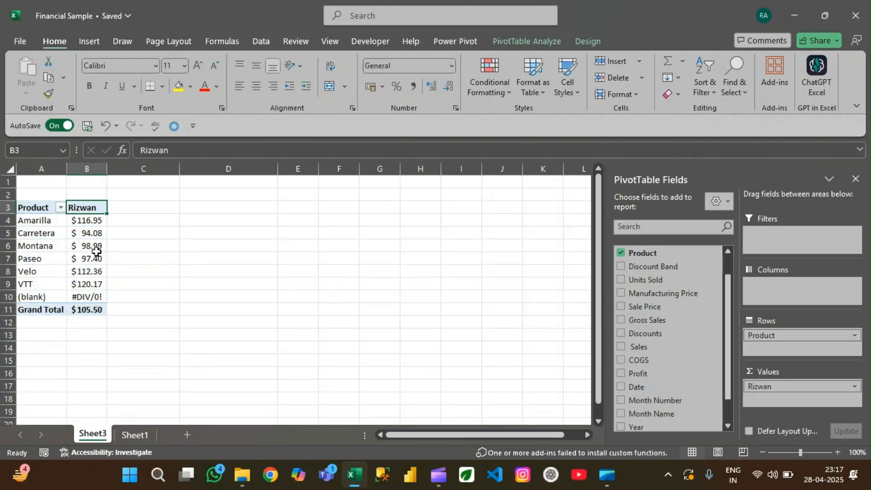
left_click(512, 41)
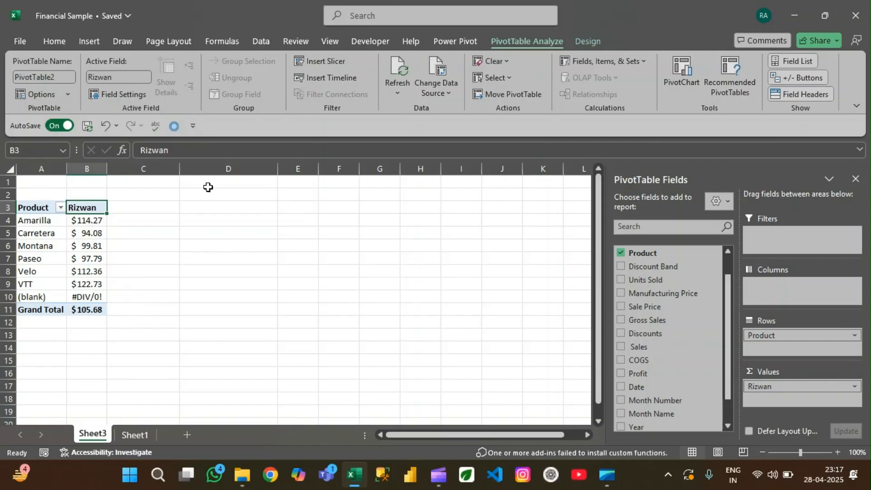
left_click(443, 90)
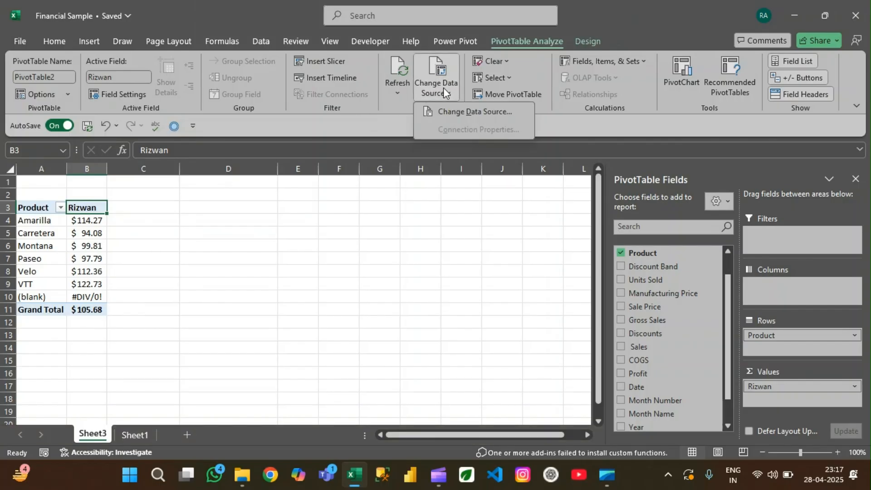
left_click(453, 111)
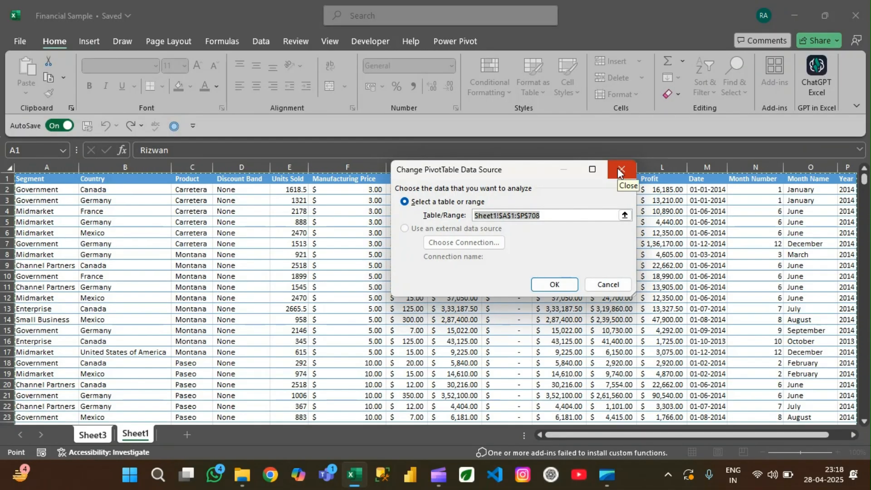
left_click(619, 169)
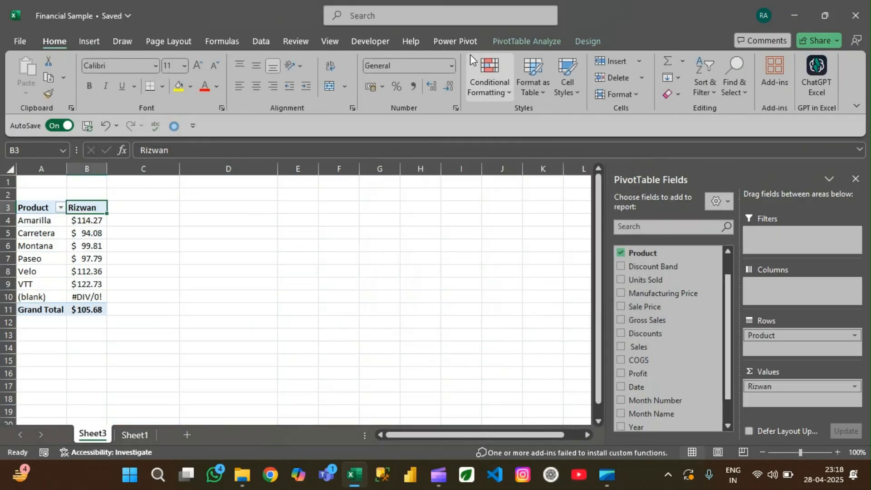
Step: Clear all fields, formatting and filters from the PivotTable on Sheet3
left_click(500, 43)
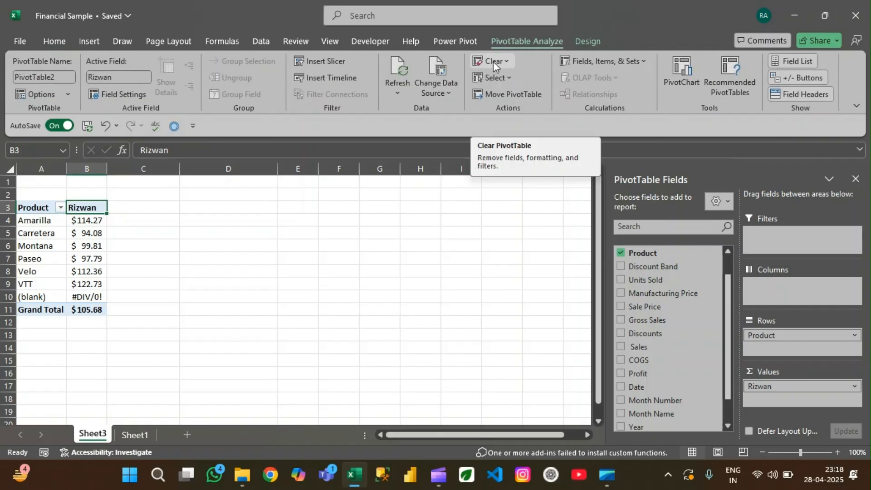
left_click(493, 61)
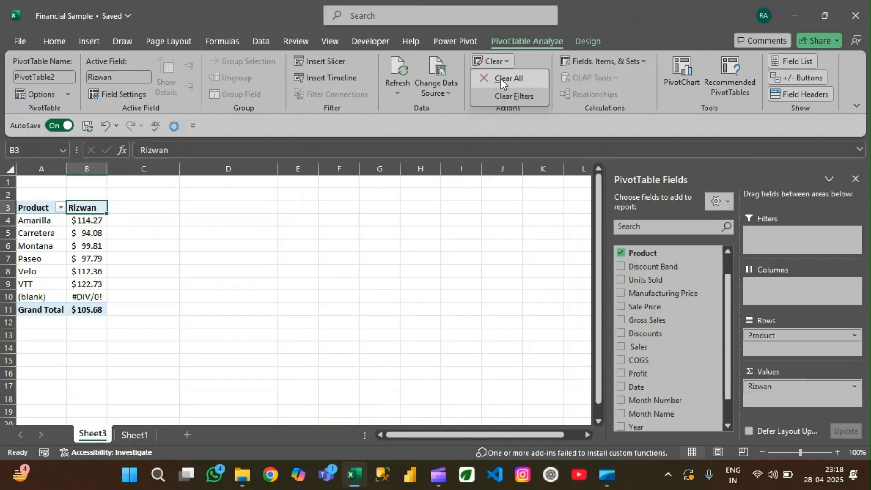
left_click(501, 78)
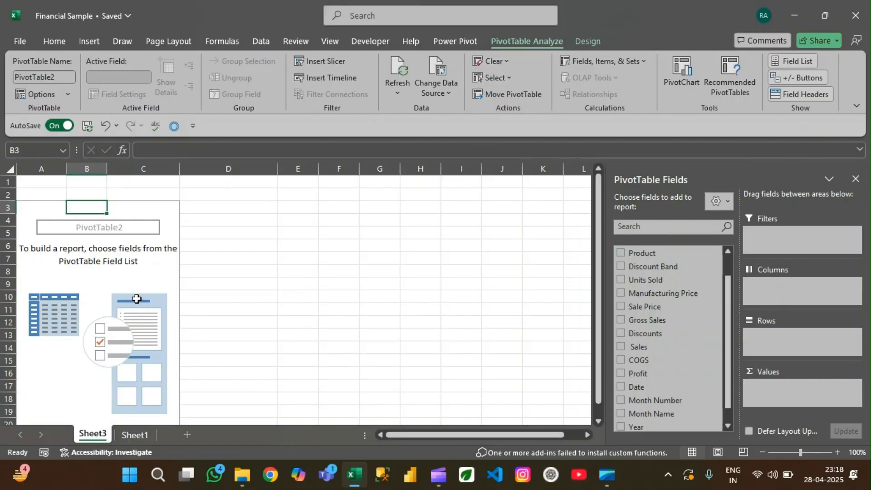
Step: Select the entire PivotTable with the Select command, and release the selection
left_click(510, 79)
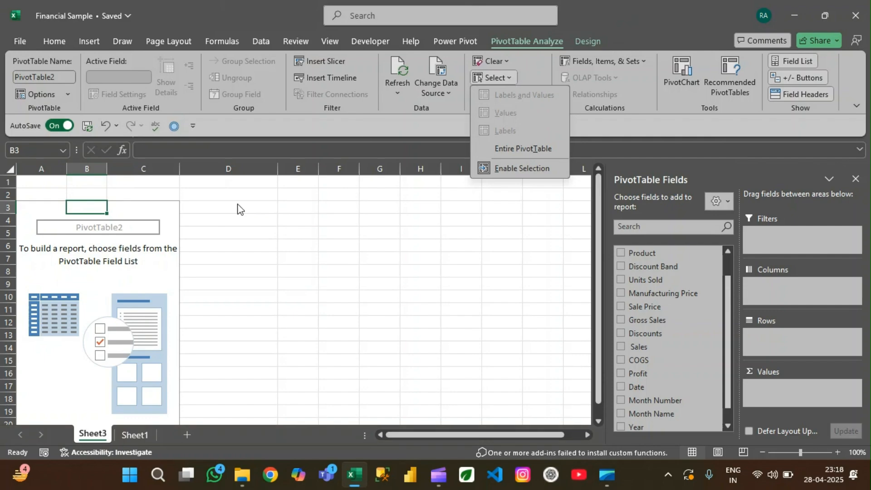
left_click(518, 152)
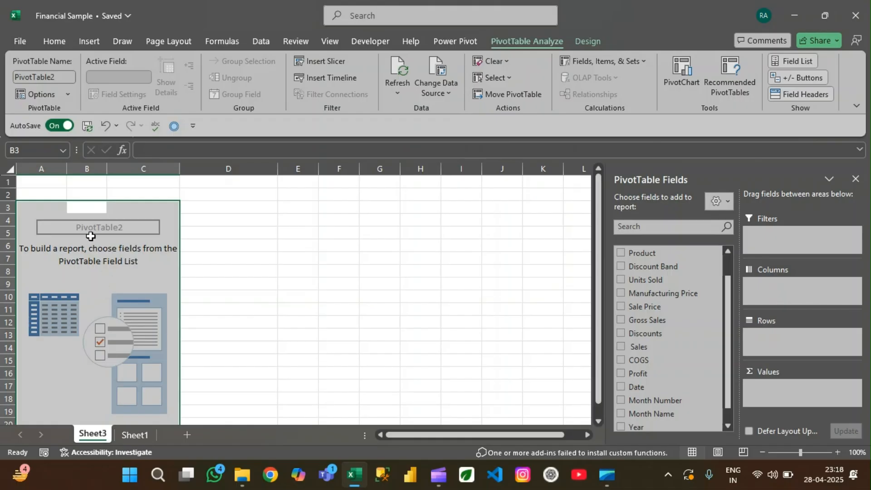
left_click(120, 255)
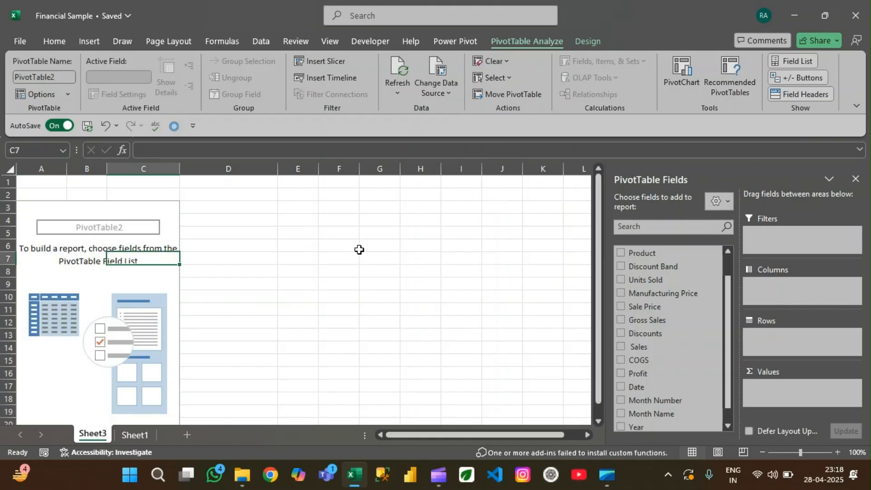
Step: Move the empty PivotTable to cell U2 on Sheet1
left_click(514, 94)
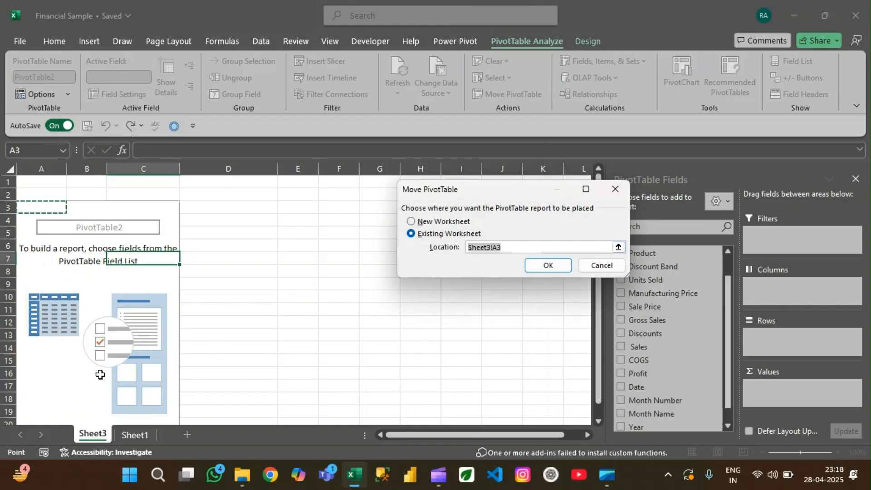
left_click(137, 437)
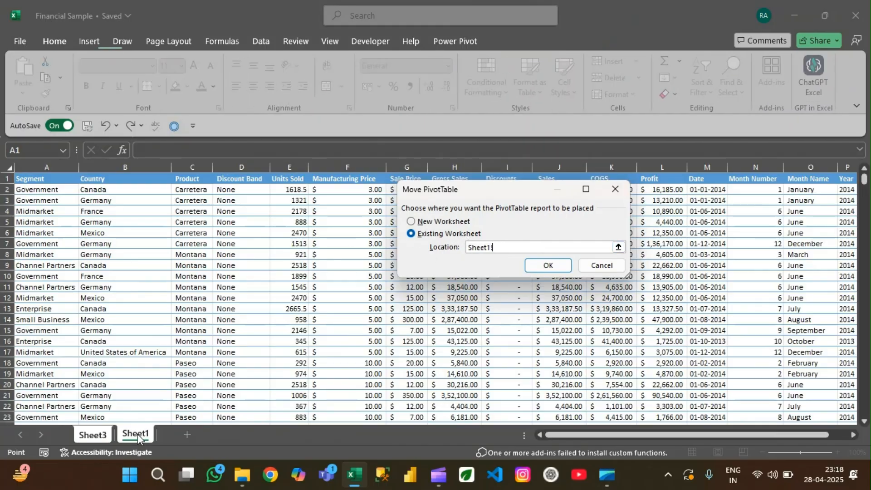
scroll(184, 324, "right", 6)
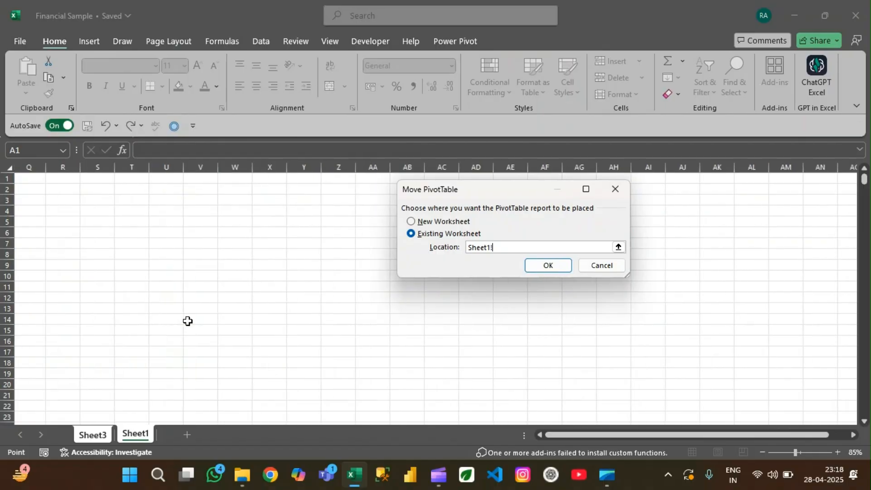
left_click(168, 187)
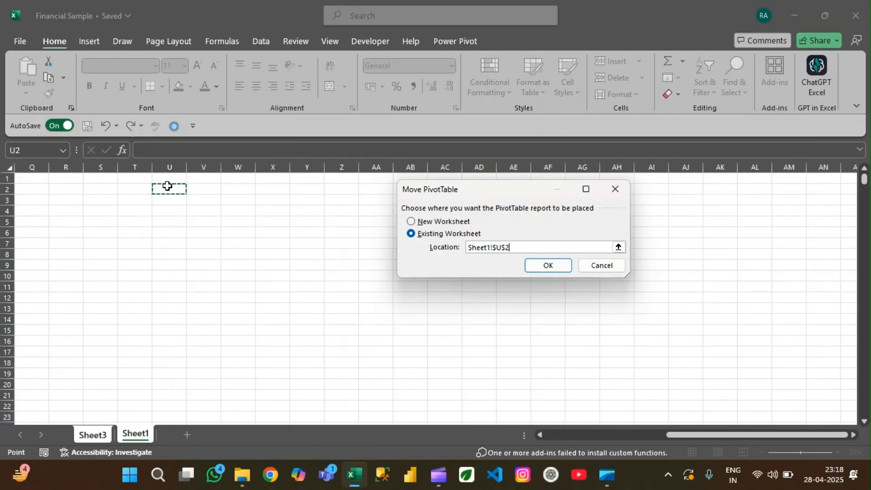
left_click(548, 265)
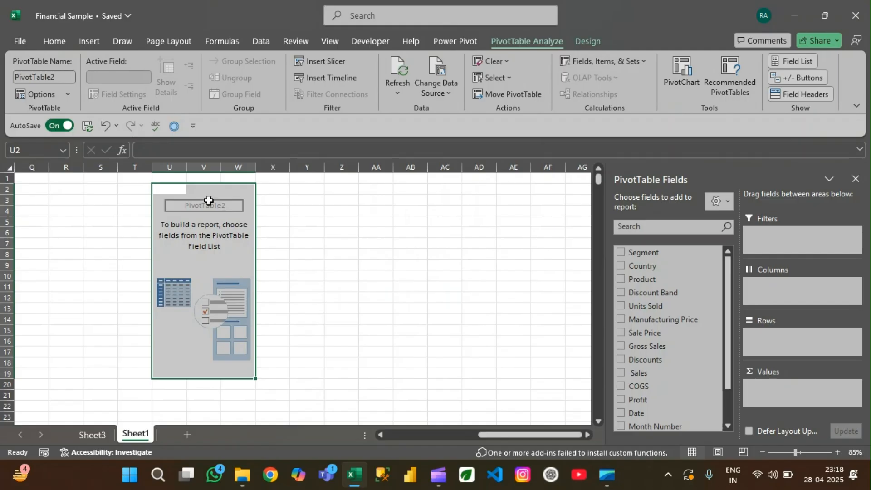
Step: Move the PivotTable back to cell A3 on Sheet3
left_click(513, 93)
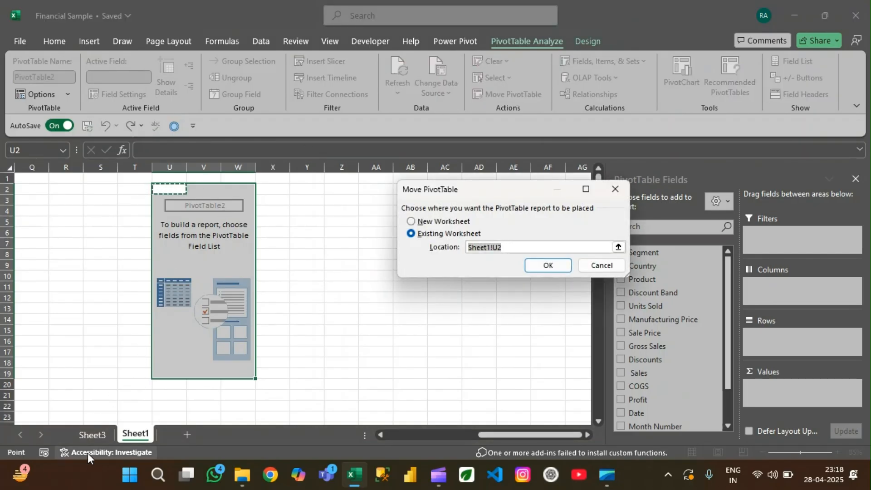
left_click(94, 434)
left_click(42, 207)
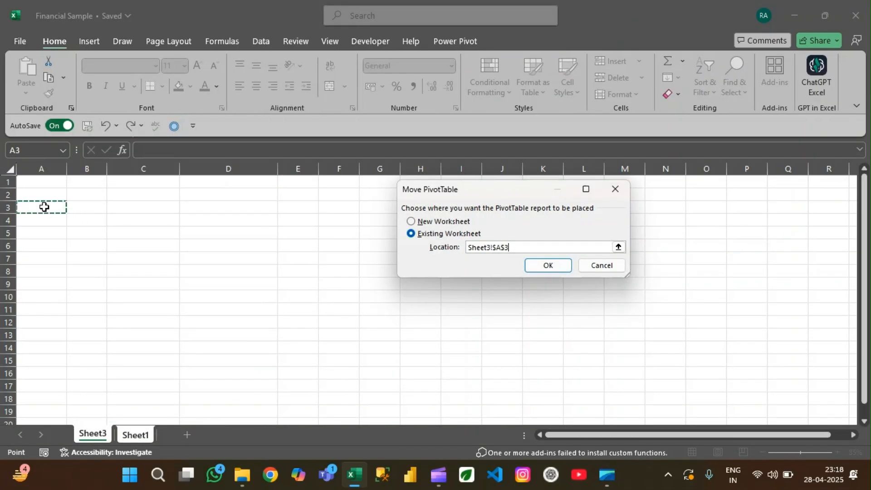
left_click(548, 265)
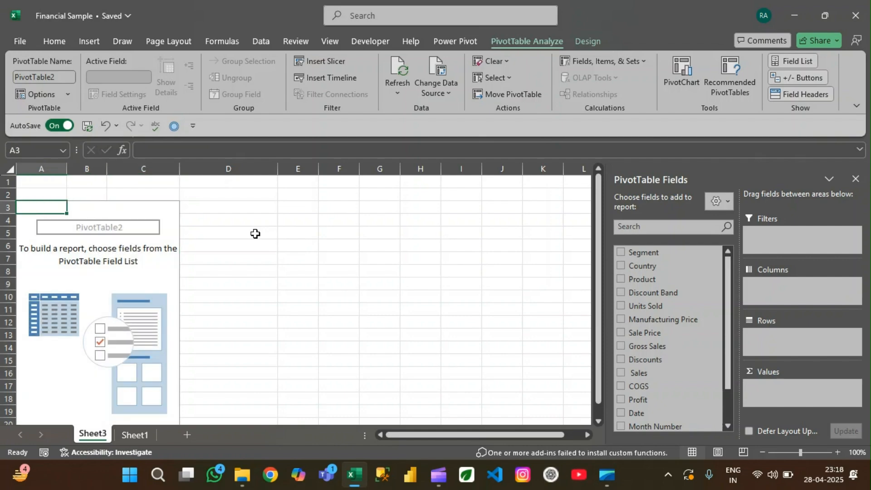
Step: Build the Sheet3 PivotTable from the recommended layout with Sum of Discounts, Sum of Sales and Sum of Profit by Month Name
left_click(682, 78)
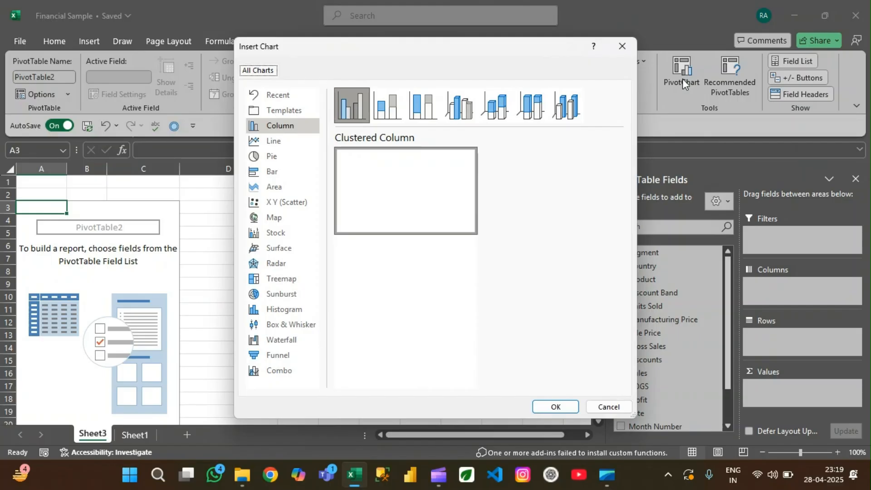
left_click(618, 44)
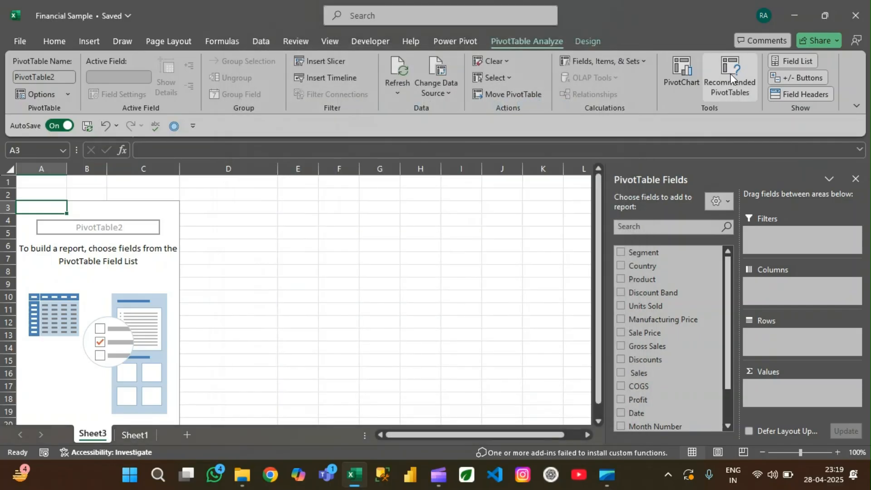
left_click(738, 91)
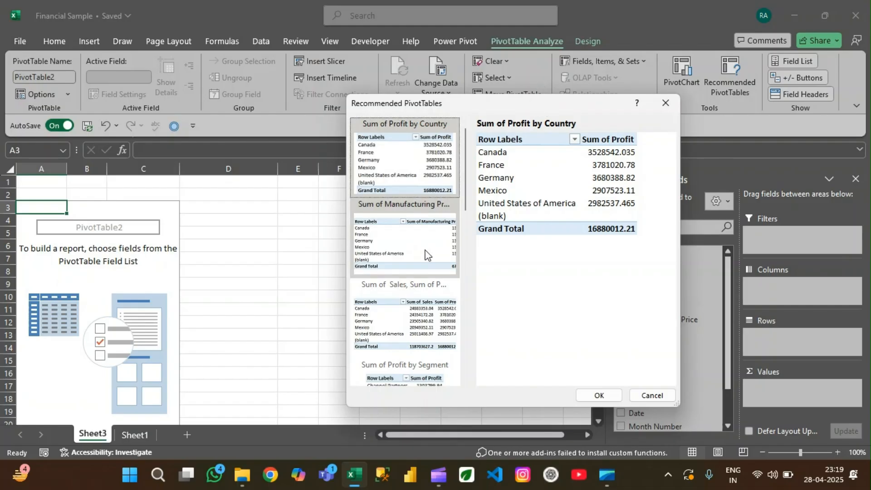
scroll(426, 251, "down", 10)
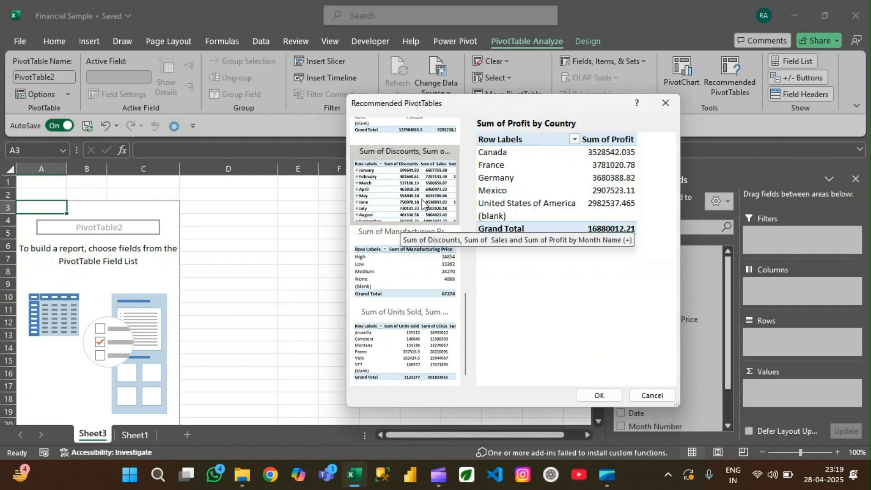
left_click(421, 204)
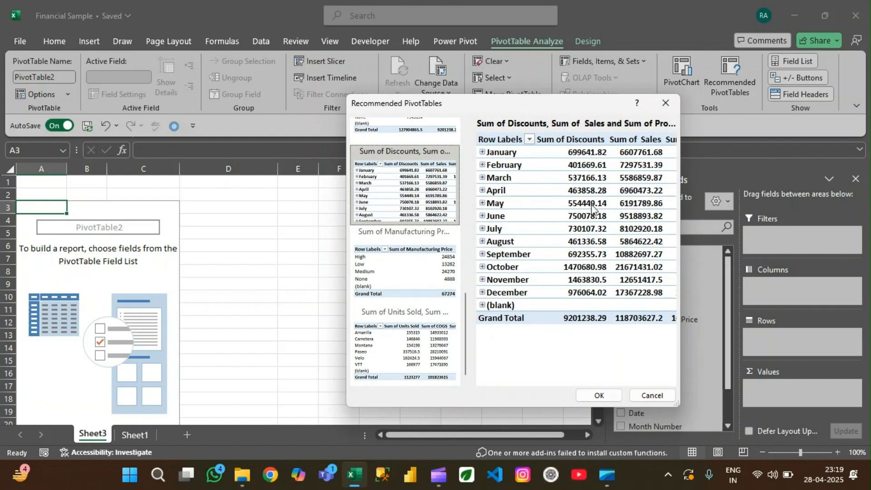
left_click(594, 395)
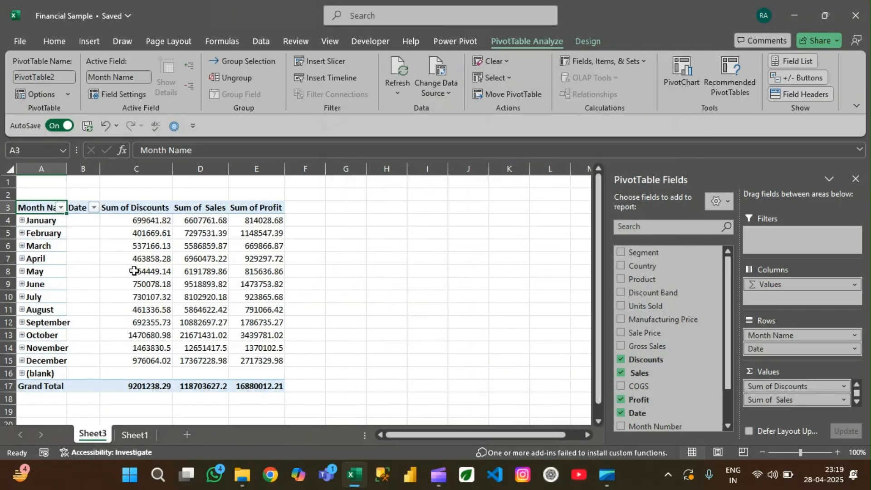
Step: Hide the PivotTable field list and show it again
mouse_move(134, 271)
left_click(782, 60)
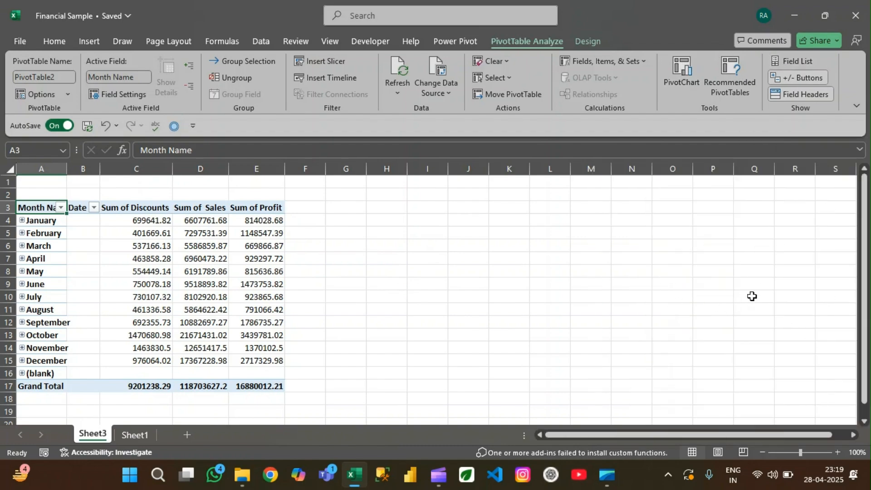
left_click(791, 62)
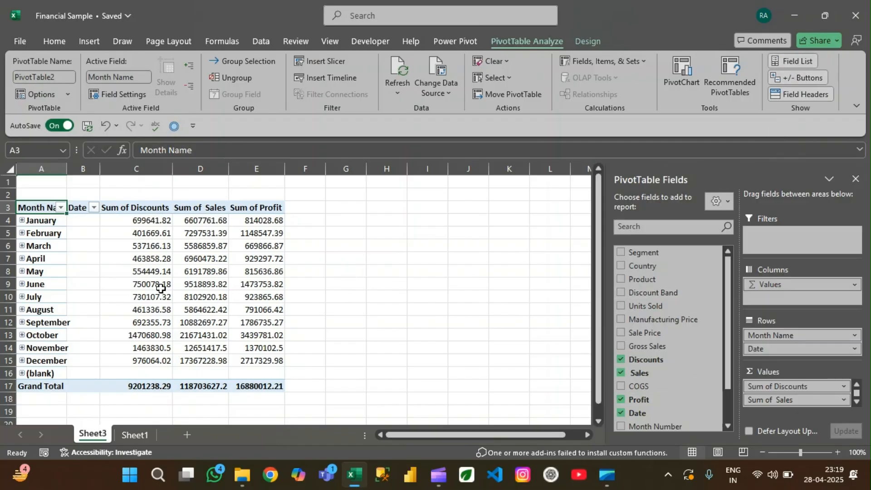
Step: Examine the source data on Sheet1 from the header row down to its last record
mouse_move(232, 288)
left_click(133, 436)
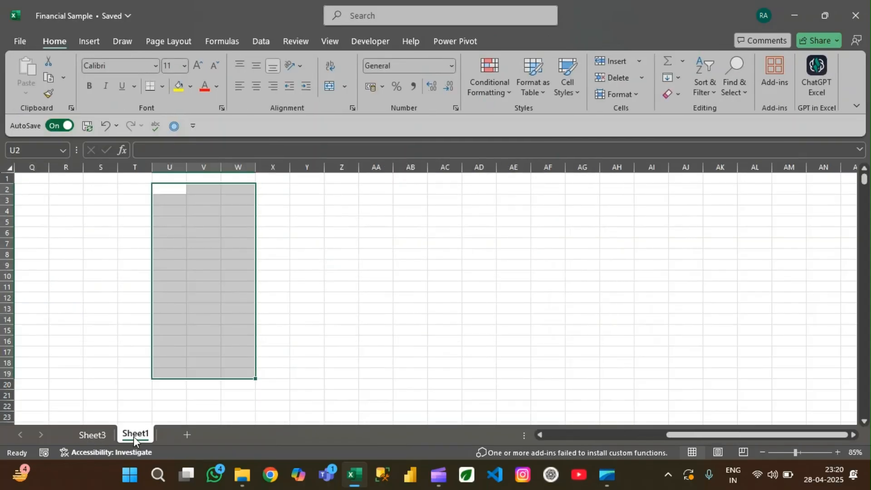
left_click(129, 375)
key("ctrl+Left")
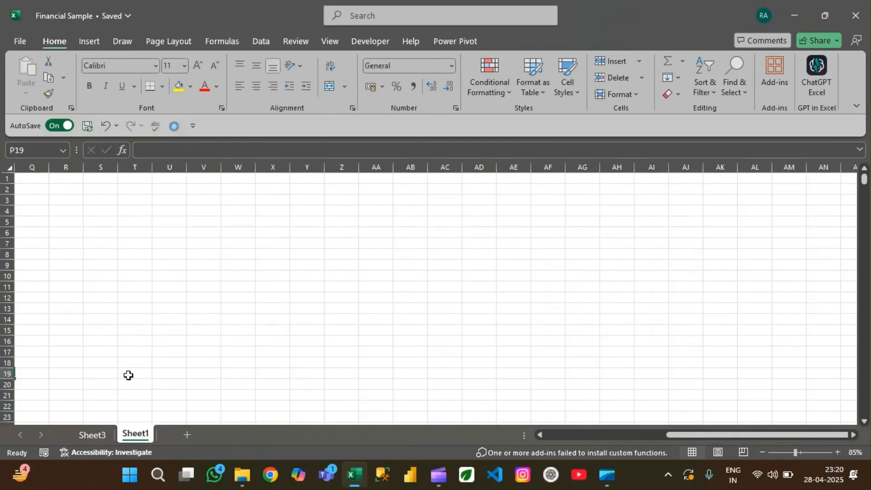
key("ctrl+Left")
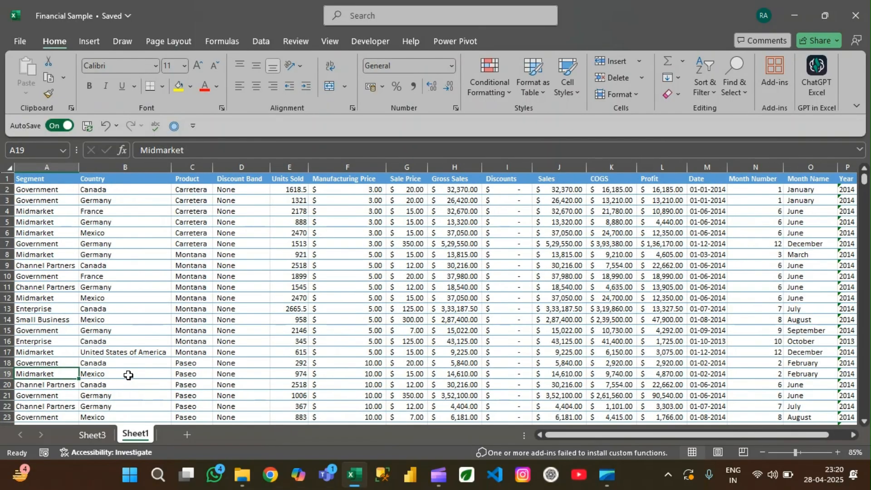
key("ctrl+Up")
key("ctrl+Down")
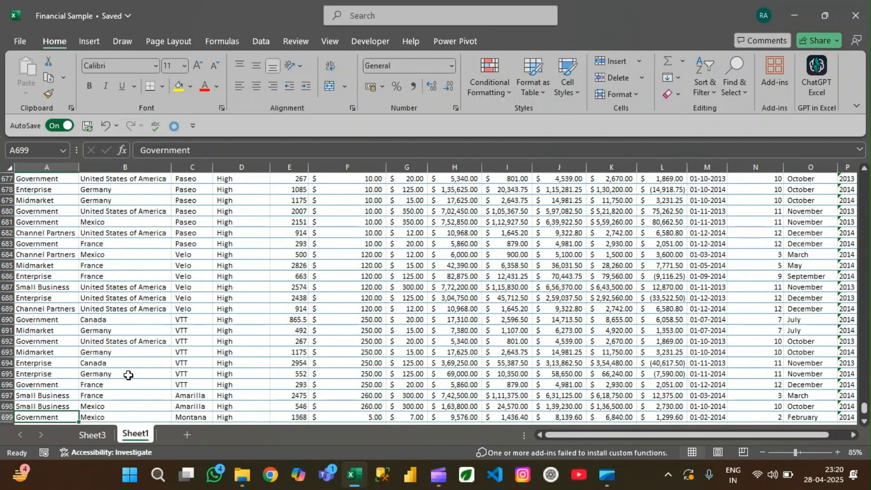
Step: Review the summary functions offered in the value field settings of Sum of Sales on Sheet3, leaving them unchanged
left_click(92, 435)
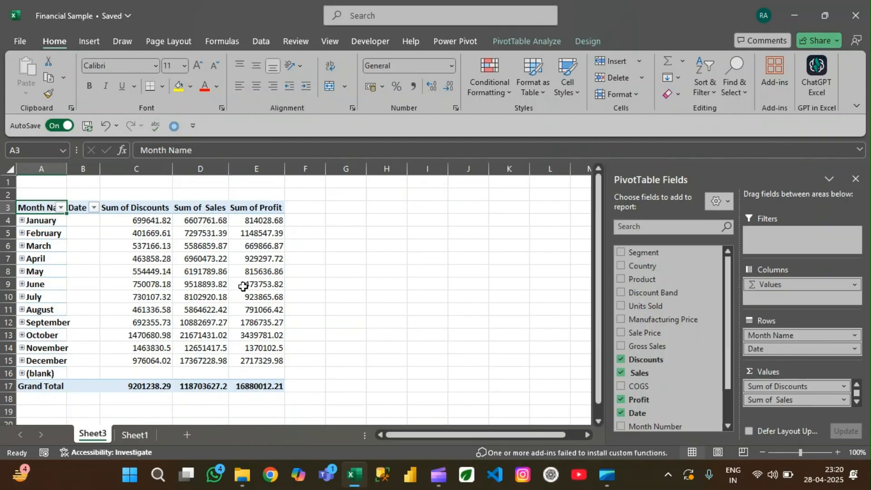
scroll(671, 347, "down", 2)
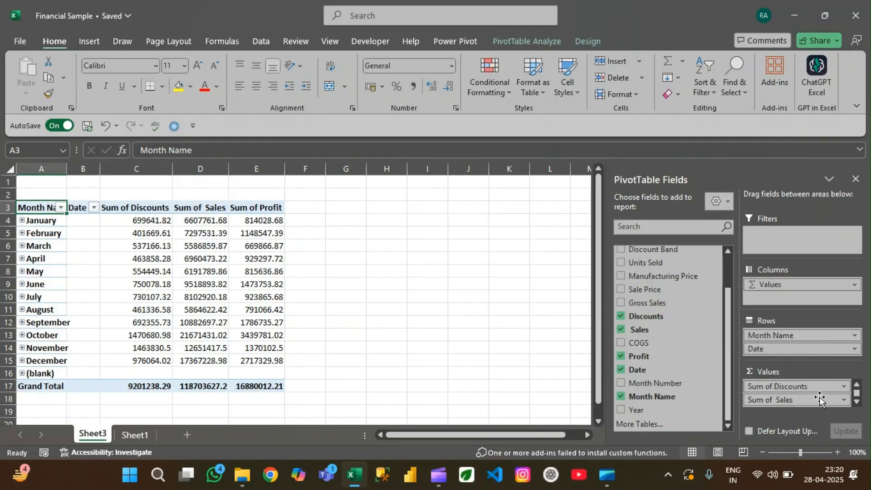
left_click(844, 399)
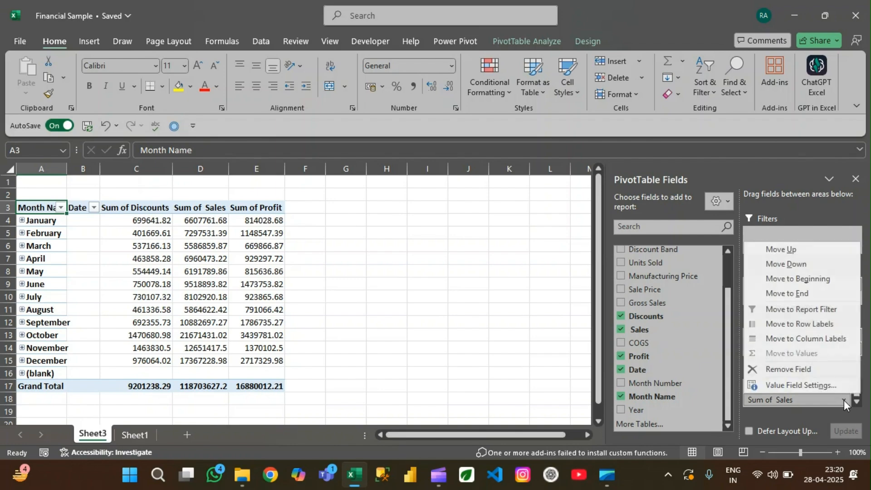
left_click(796, 385)
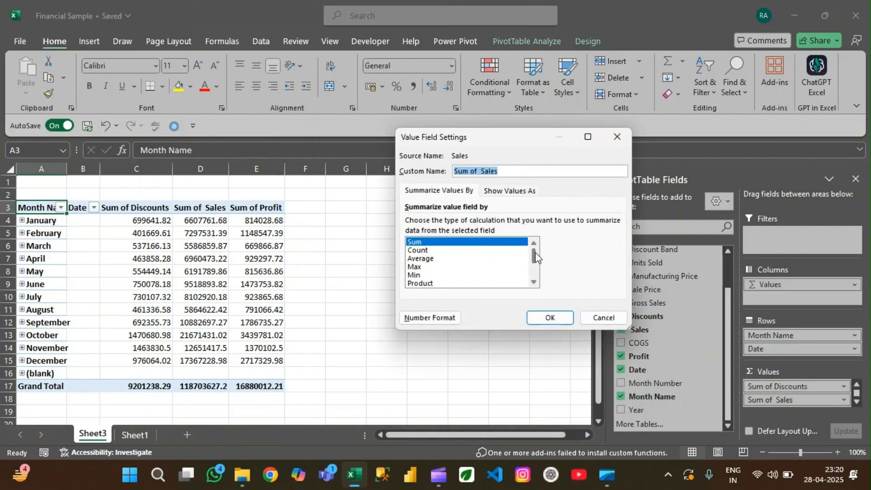
left_click_drag(535, 257, 535, 269)
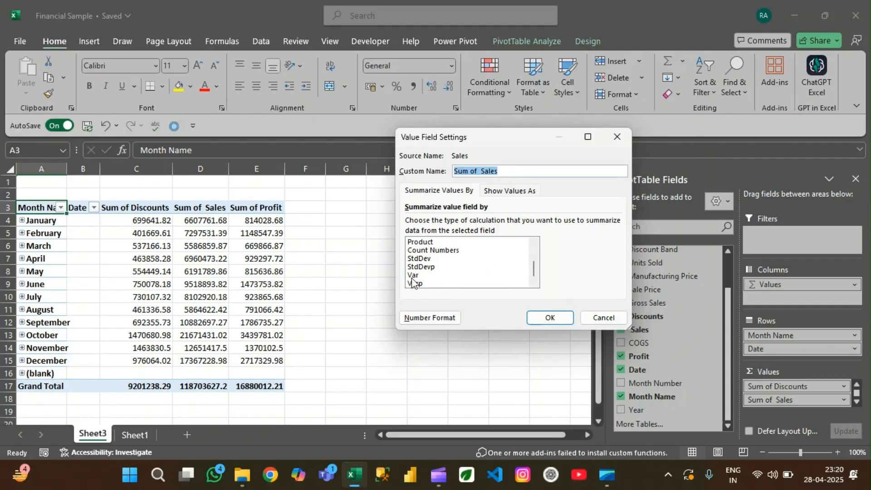
left_click(621, 135)
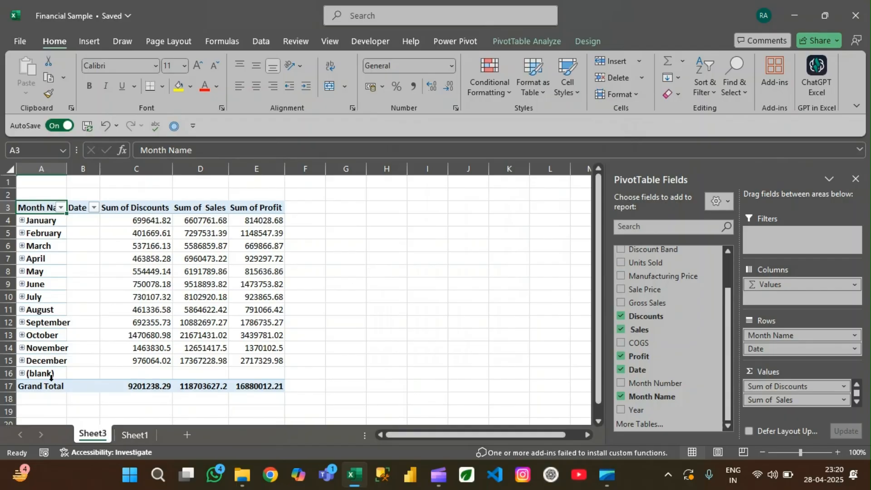
Step: Create a PivotTable on a new worksheet from Sheet1 range A1:P699, with the data added to the Data Model
left_click(136, 434)
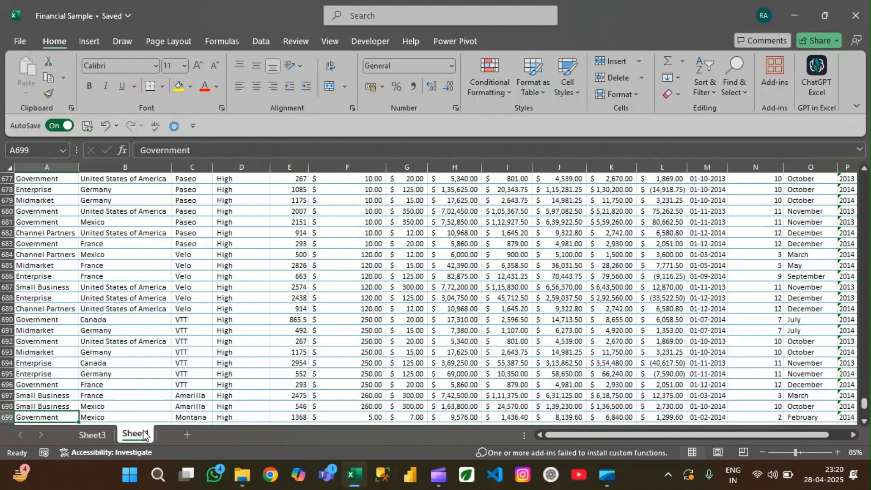
key("ctrl+a")
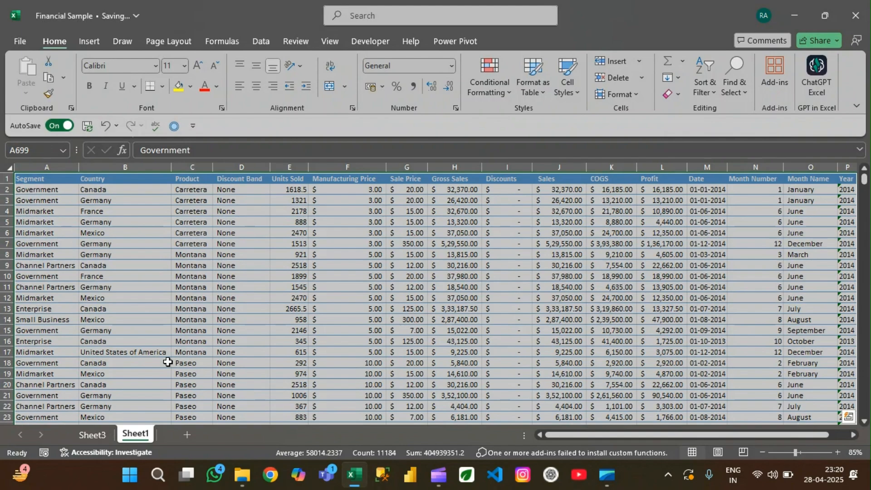
key("alt")
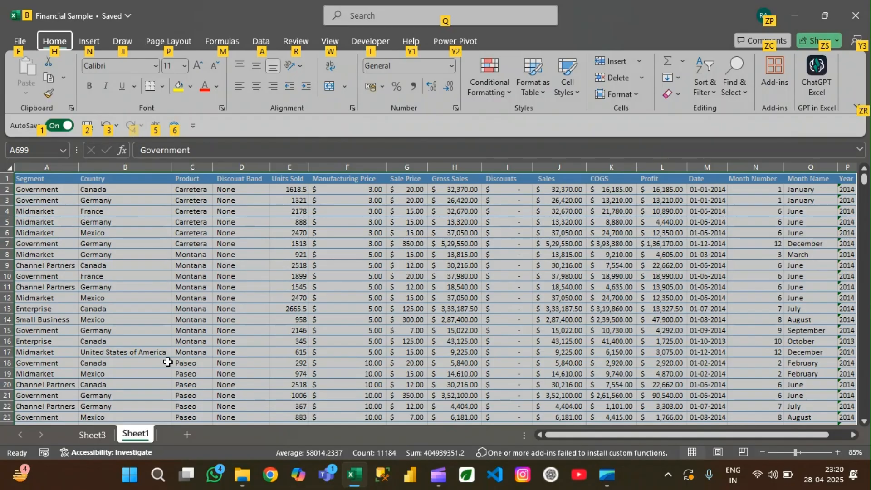
key("n")
key("v")
key("t")
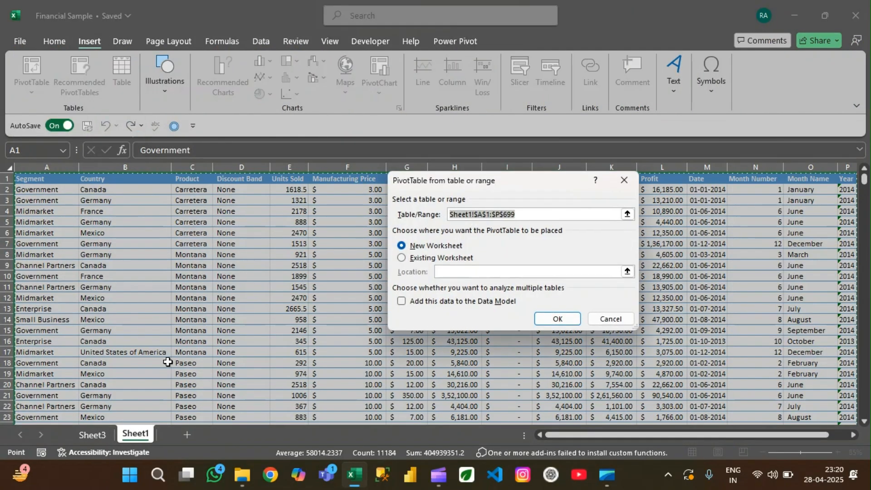
left_click(401, 301)
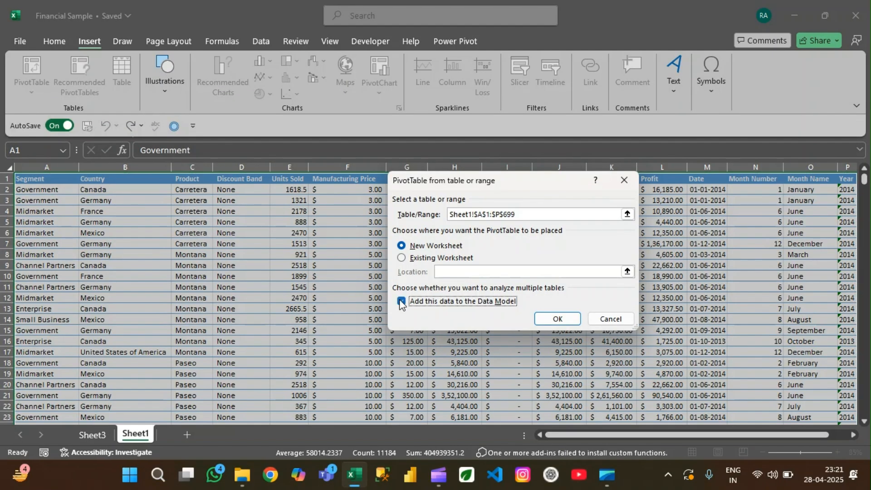
left_click(556, 320)
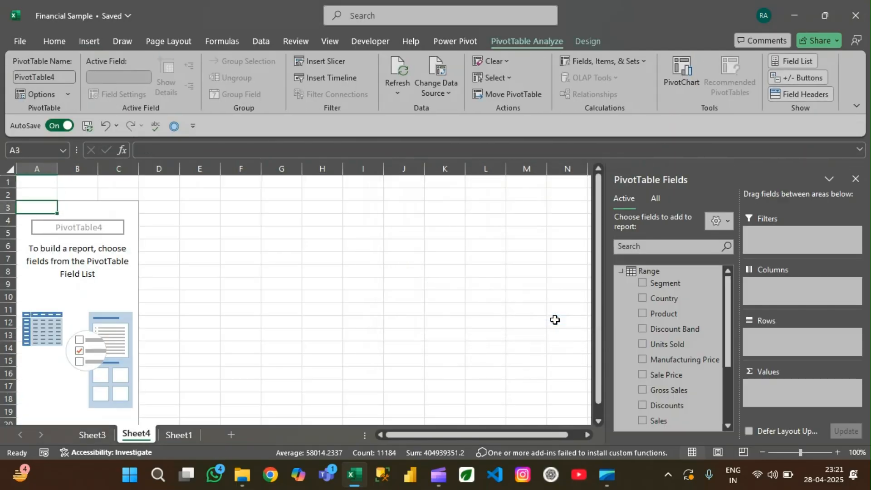
Step: Add Country as the row field and Sales as a value field in the new PivotTable
left_click(621, 272)
left_click(621, 272)
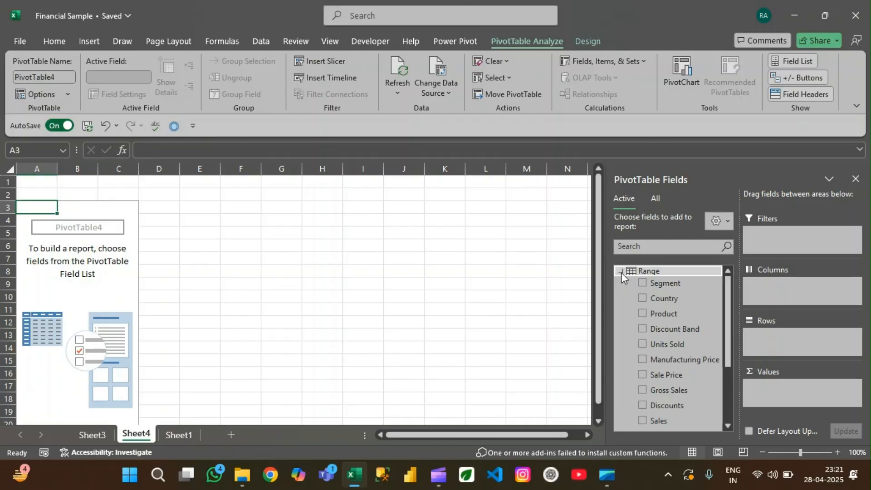
scroll(664, 313, "down", 3)
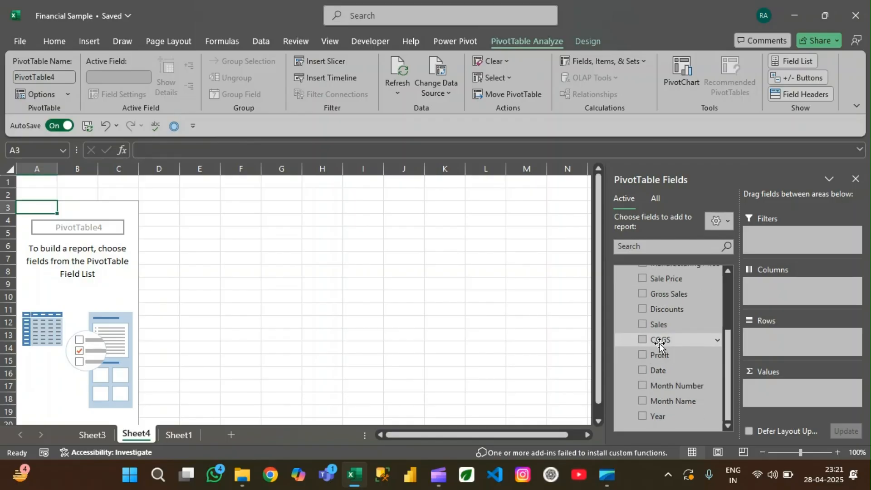
scroll(660, 343, "up", 3)
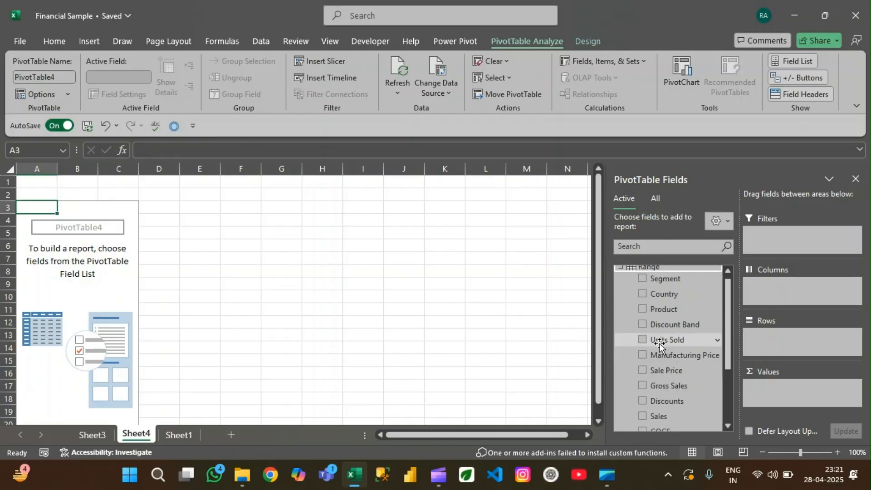
left_click(647, 299)
scroll(666, 371, "down", 3)
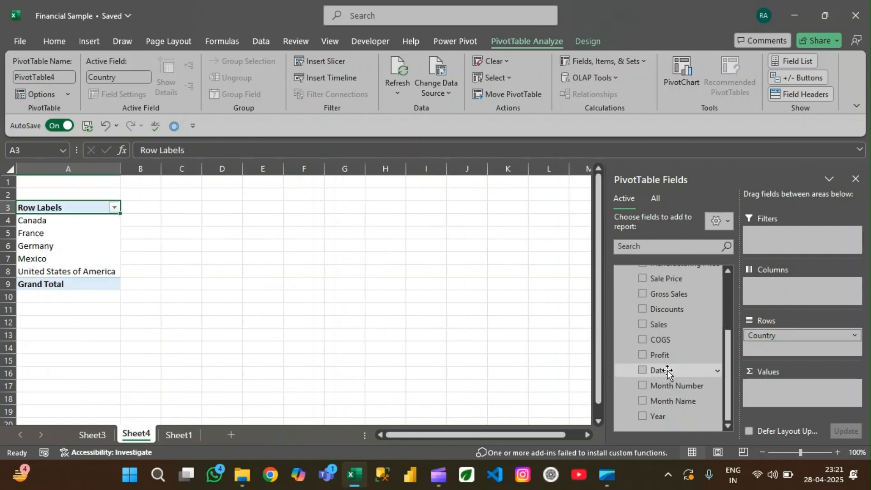
left_click(641, 325)
left_click(643, 320)
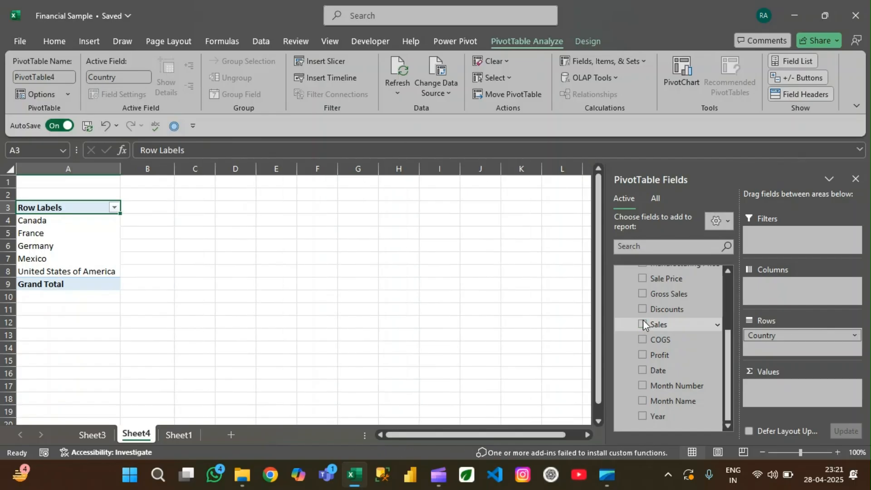
left_click(643, 324)
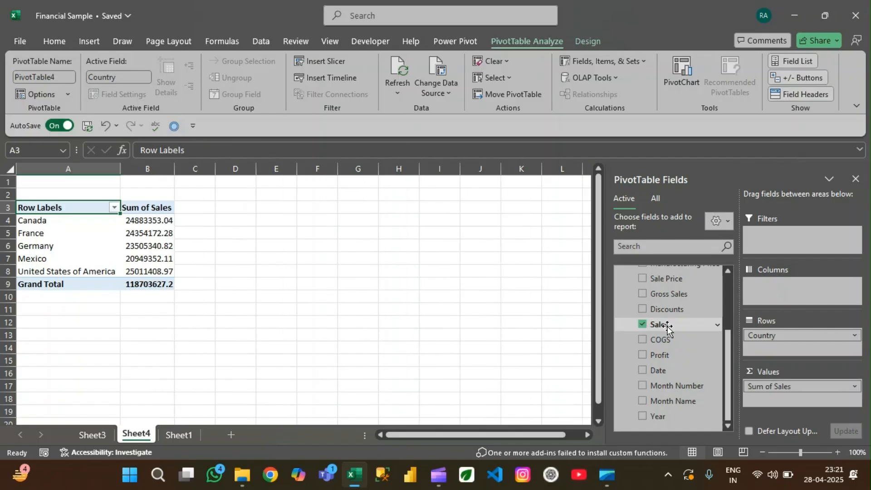
Step: Add Sales a second time to the values and summarize that copy by Distinct Count
left_click_drag(668, 326, 798, 394)
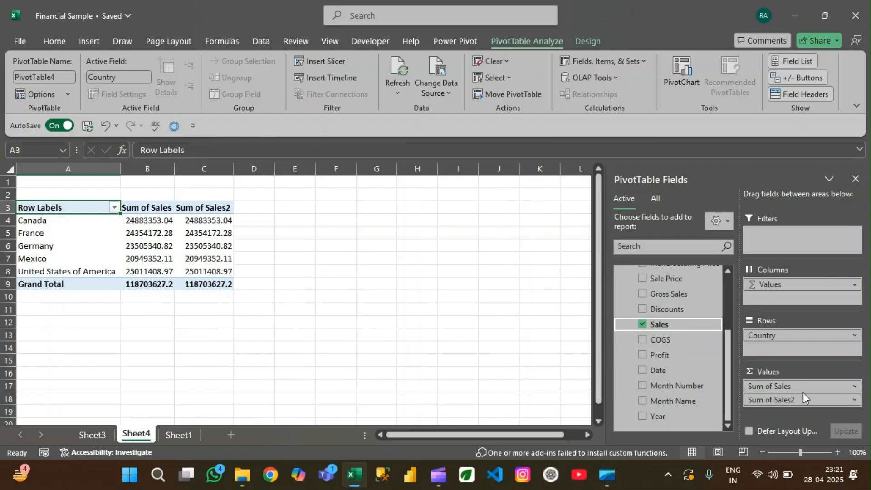
left_click(803, 399)
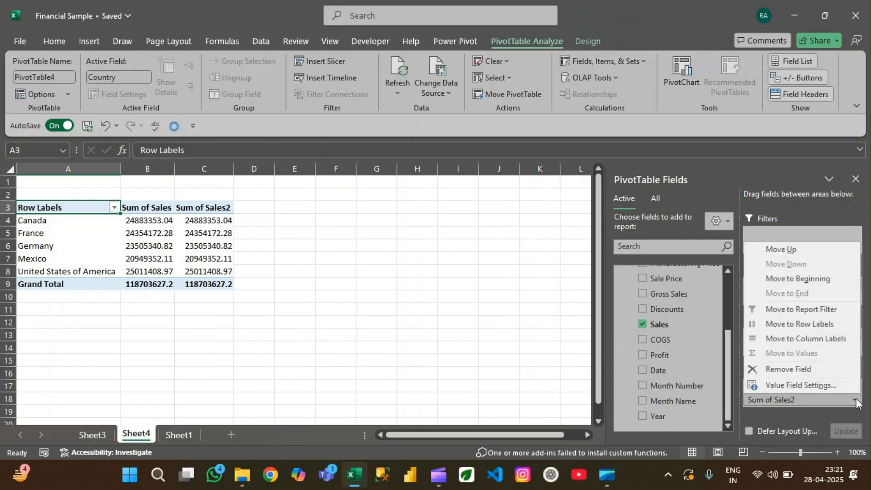
left_click(771, 384)
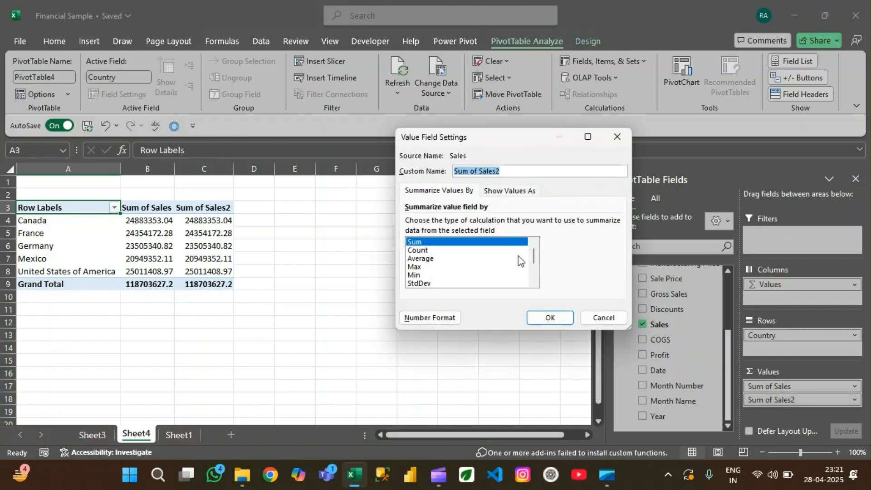
left_click_drag(535, 258, 534, 281)
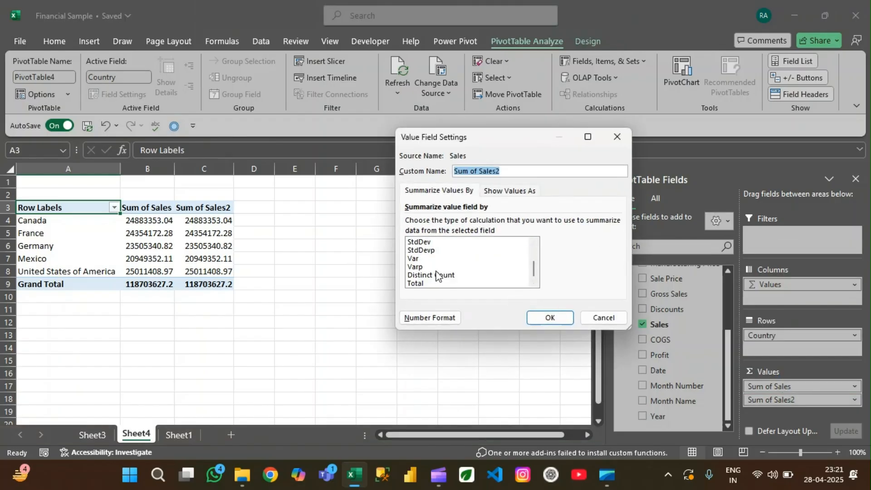
left_click(436, 275)
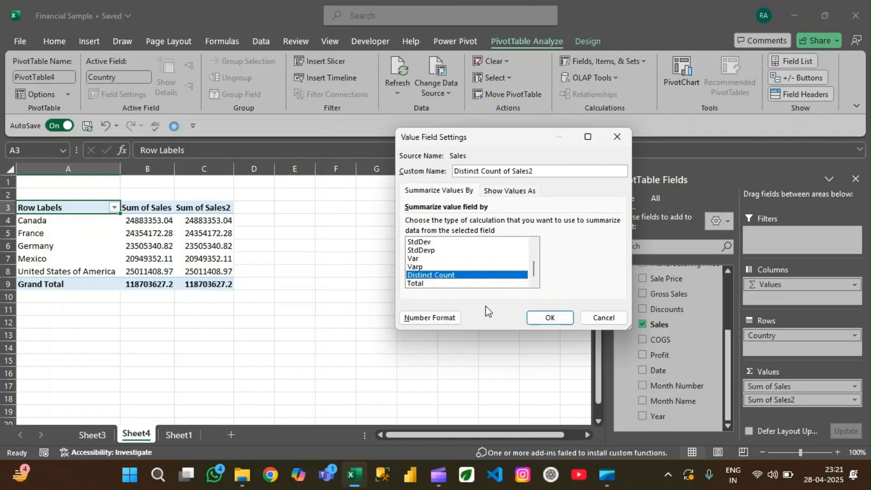
left_click(534, 319)
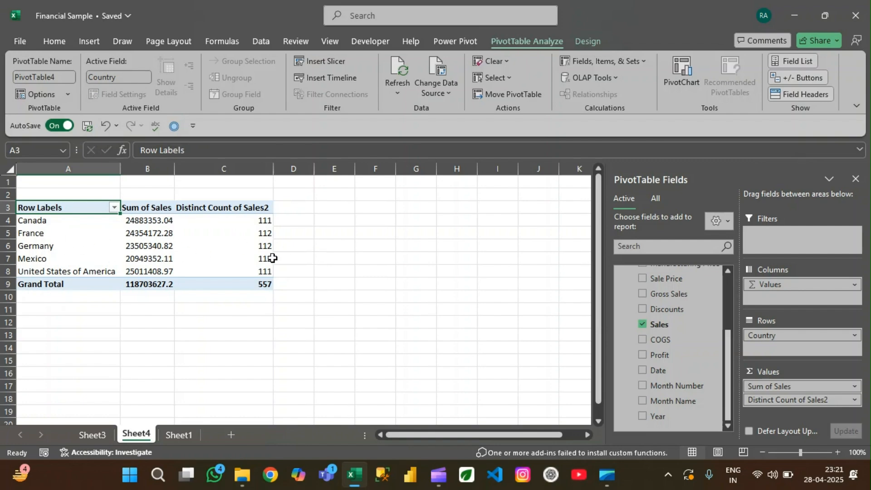
Step: Check the source data on Sheet1, and return to Sheet4 to inspect Germany's distinct count of sales
mouse_move(272, 258)
left_click(175, 433)
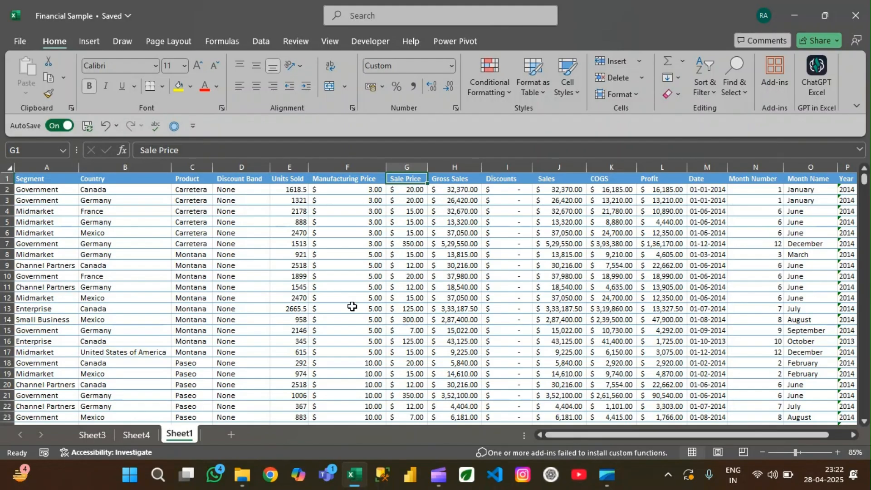
left_click(140, 437)
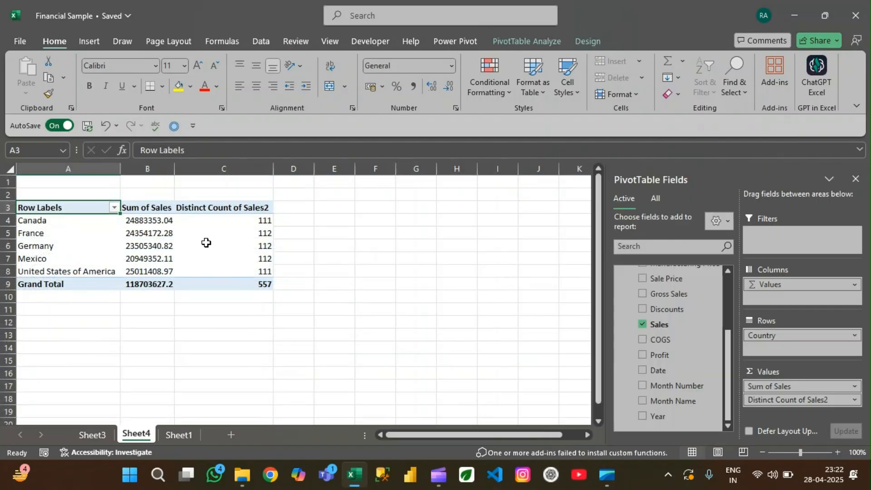
left_click(268, 247)
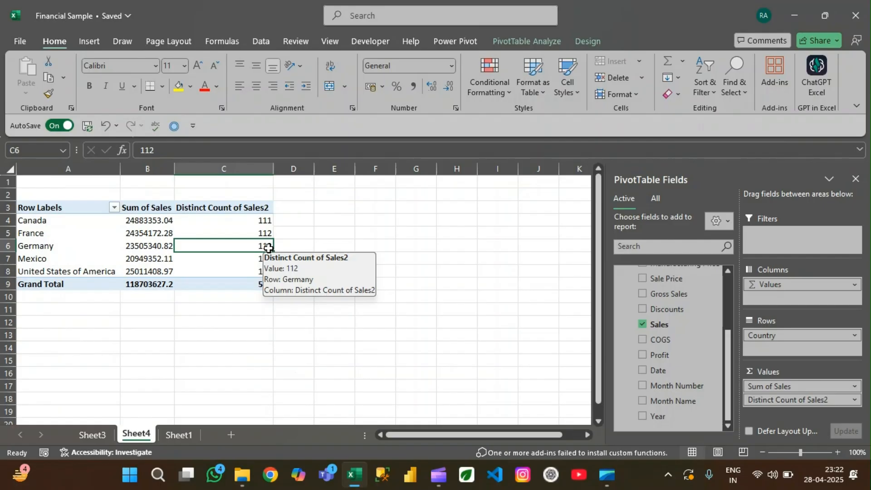